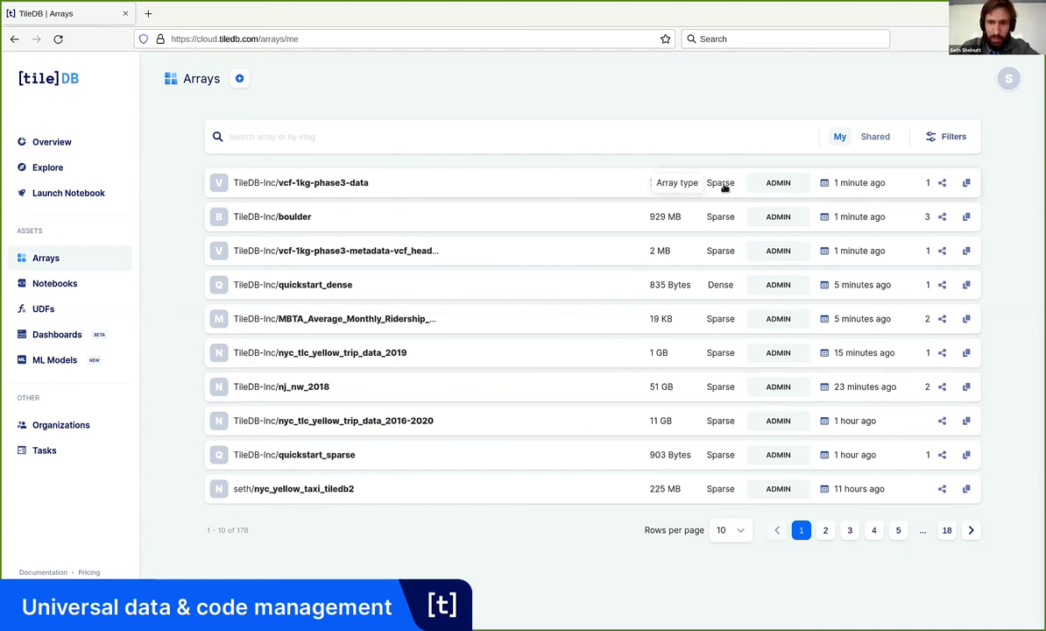
Step: View the arrays shared with the account, then search the account's own arrays for "time"
{"action": "left_click", "coordinate": [871, 143]}
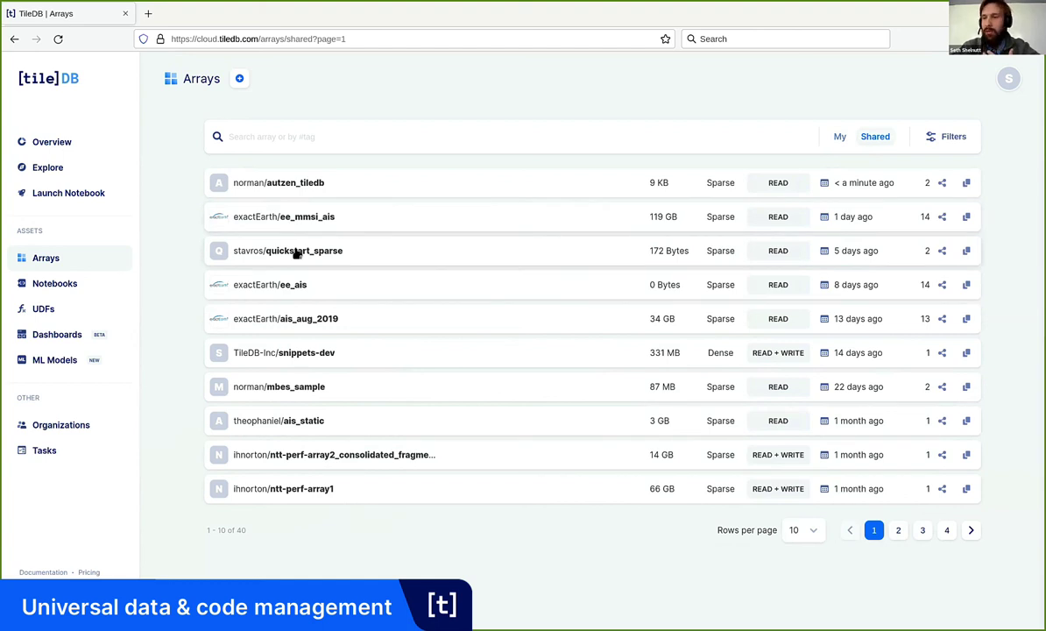
{"action": "left_click", "coordinate": [838, 138]}
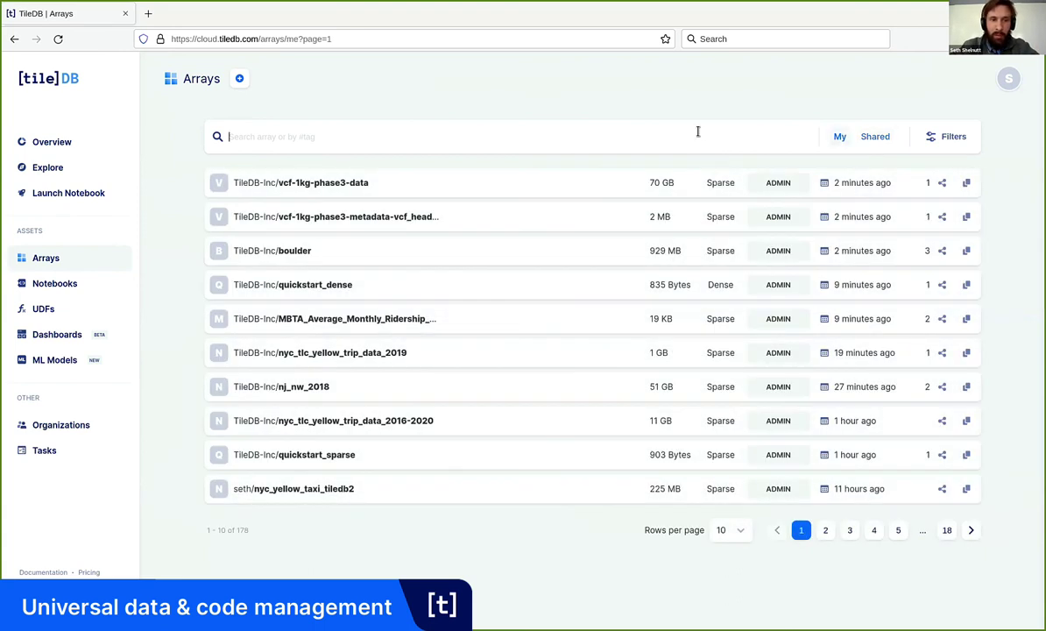
{"action": "left_click", "coordinate": [698, 132]}
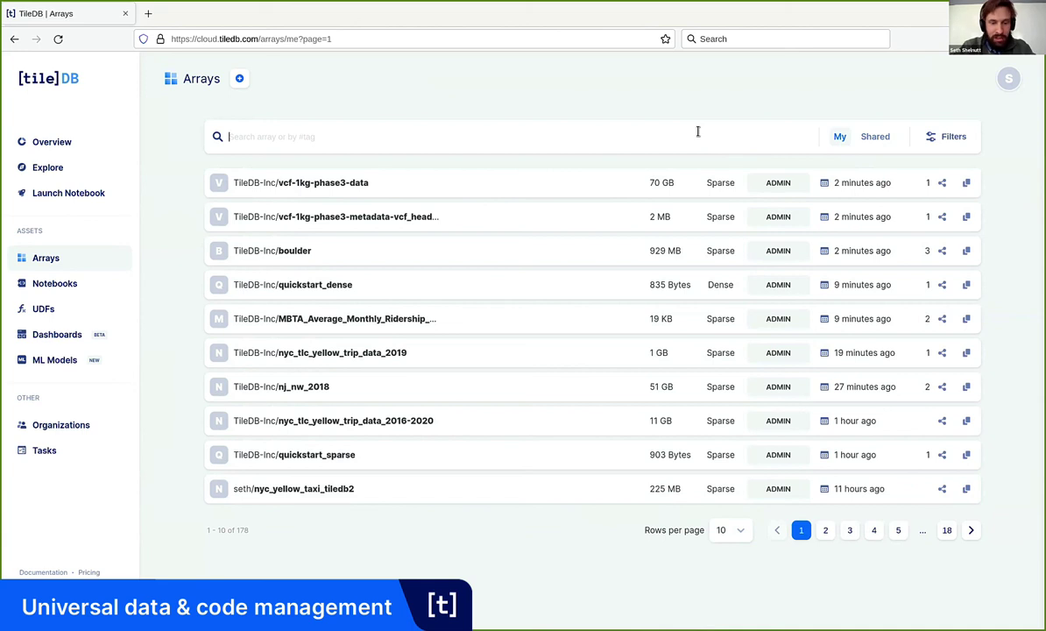
{"action": "type", "text": "time"}
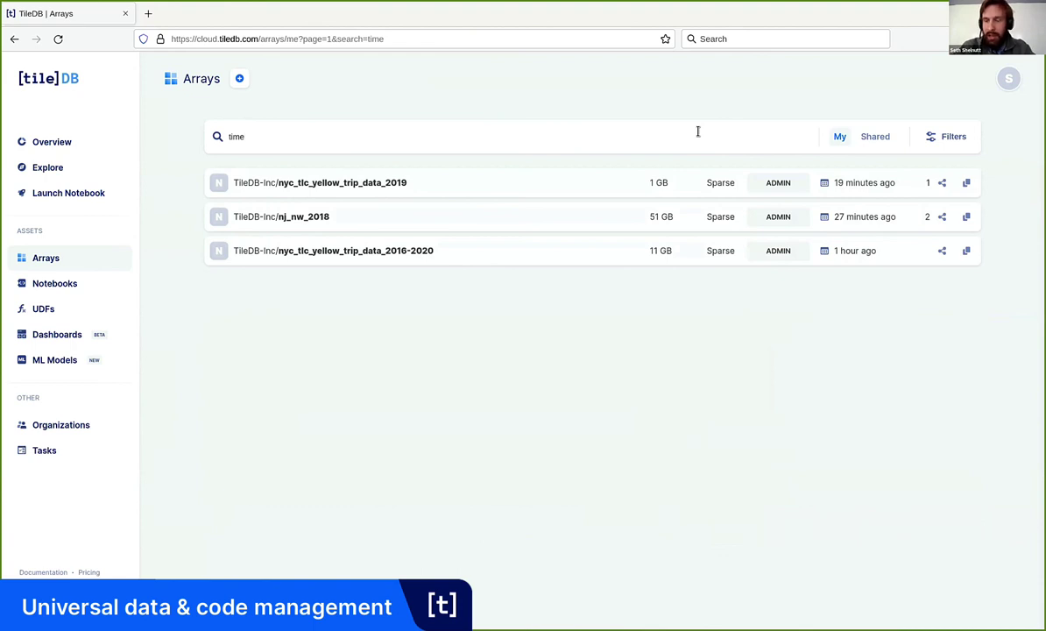
Step: Clear the array search and view the available filter and ordering options without applying any
{"action": "key", "text": "BackSpace"}
{"action": "key", "text": "BackSpace"}
{"action": "key", "text": "BackSpace"}
{"action": "key", "text": "BackSpace"}
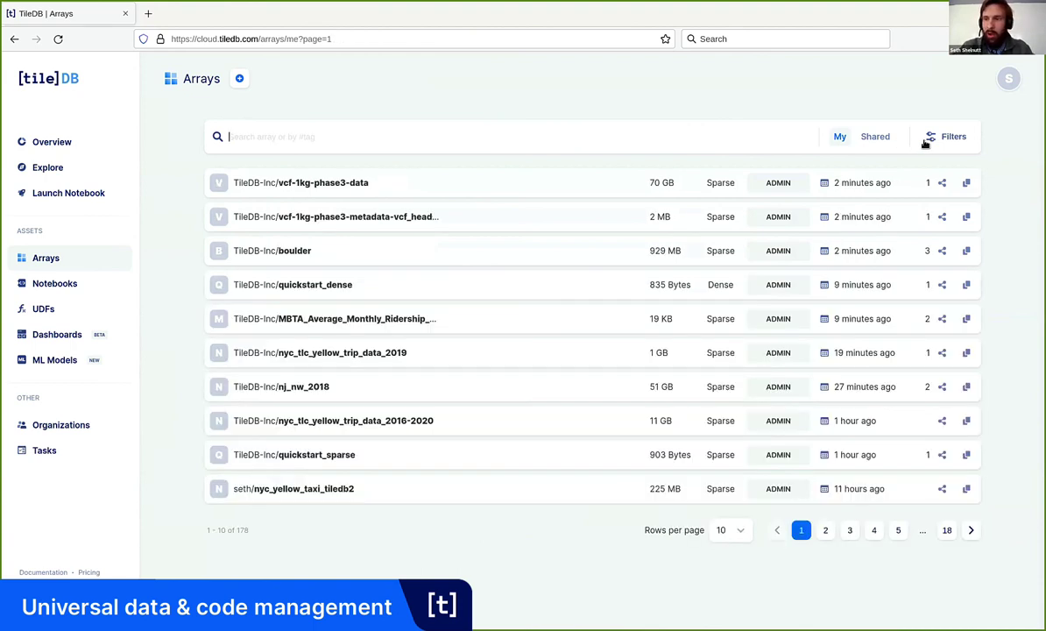
{"action": "left_click", "coordinate": [926, 139]}
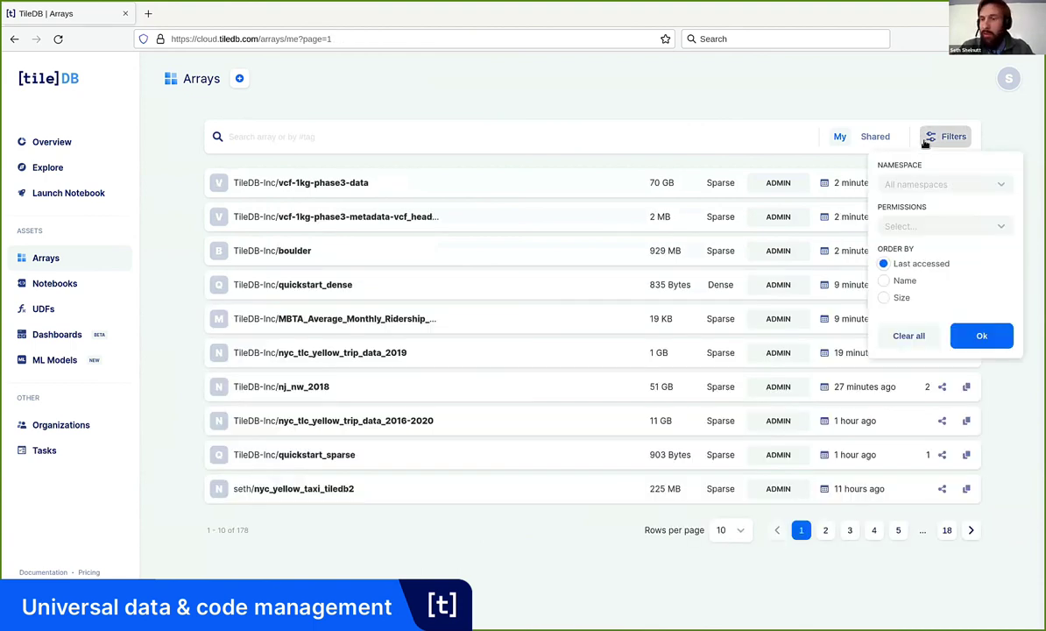
{"action": "left_click", "coordinate": [884, 94]}
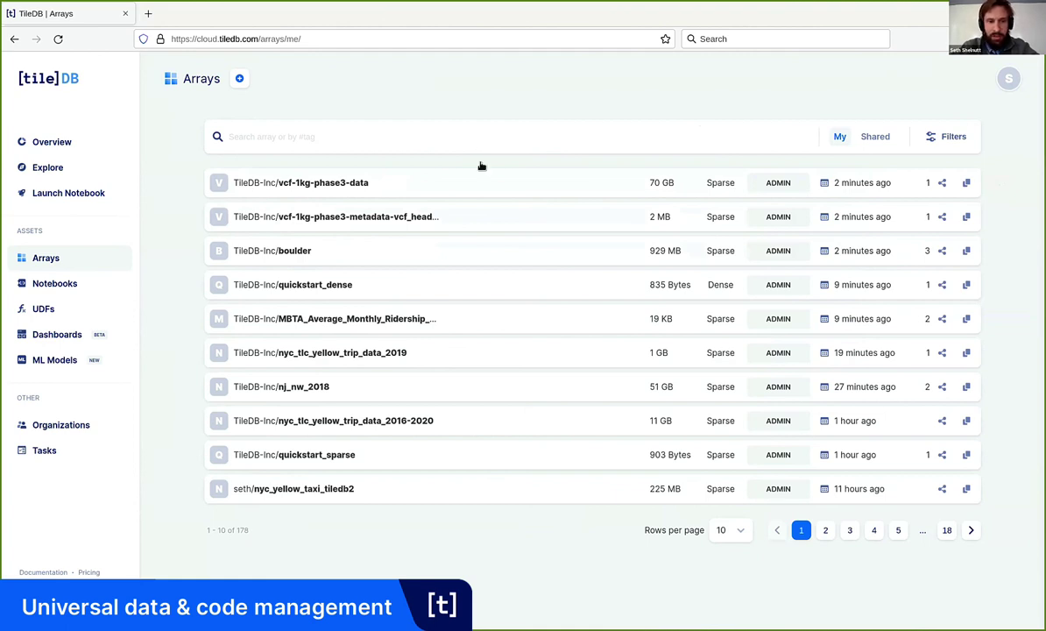
Step: Open the TileDB-Inc/nyc_tlc_yellow_trip_data_2019 array and examine its original URI and TileDB URI
{"action": "left_click", "coordinate": [439, 359]}
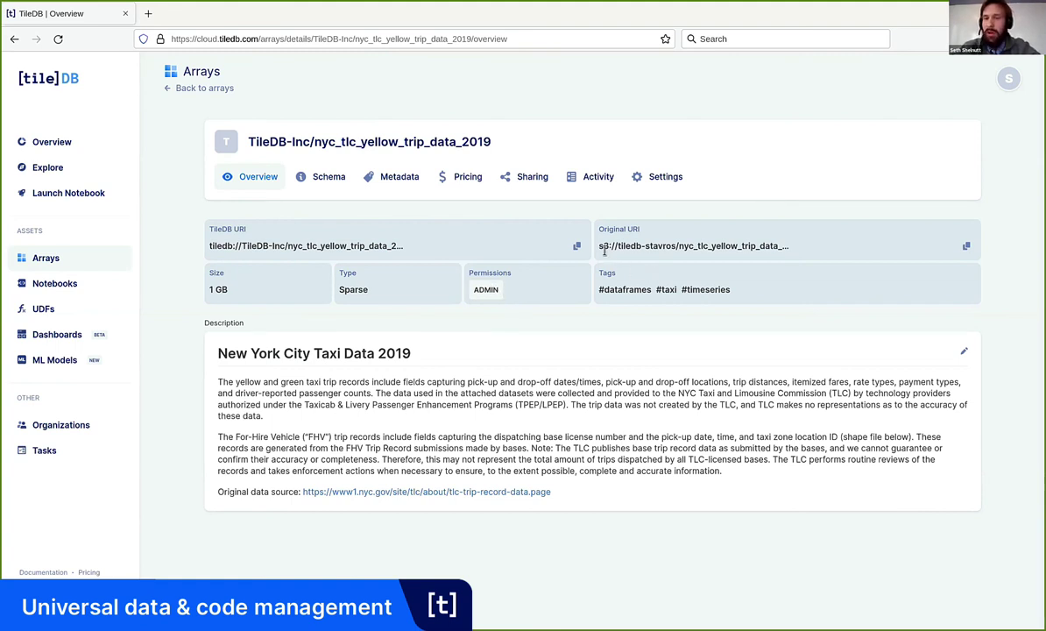
{"action": "left_click_drag", "start_coordinate": [599, 246], "coordinate": [666, 252]}
{"action": "left_click", "coordinate": [670, 254]}
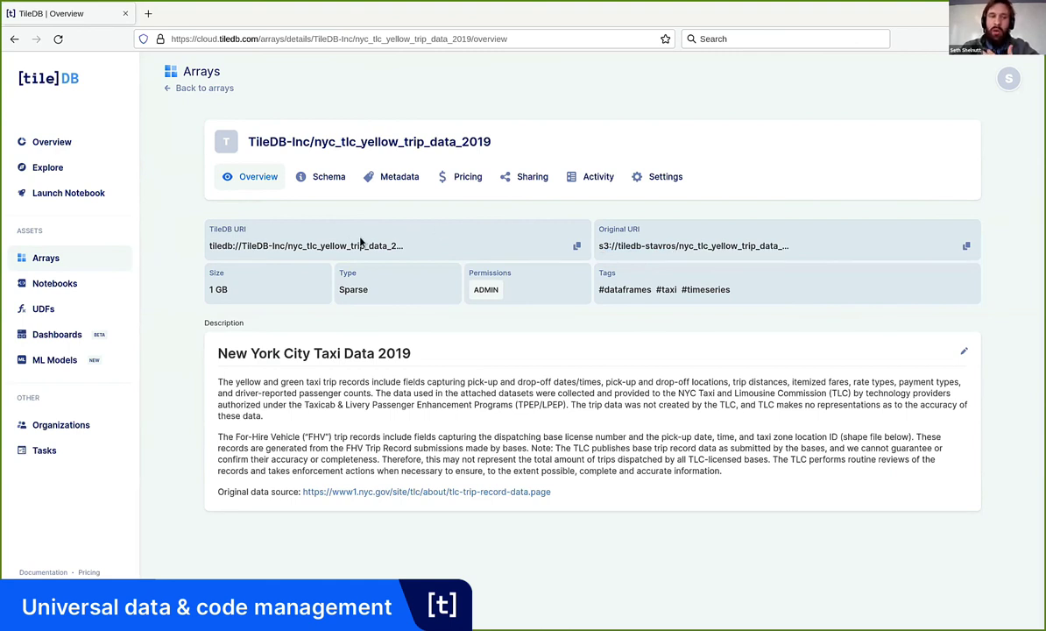
{"action": "left_click_drag", "start_coordinate": [347, 246], "coordinate": [172, 245]}
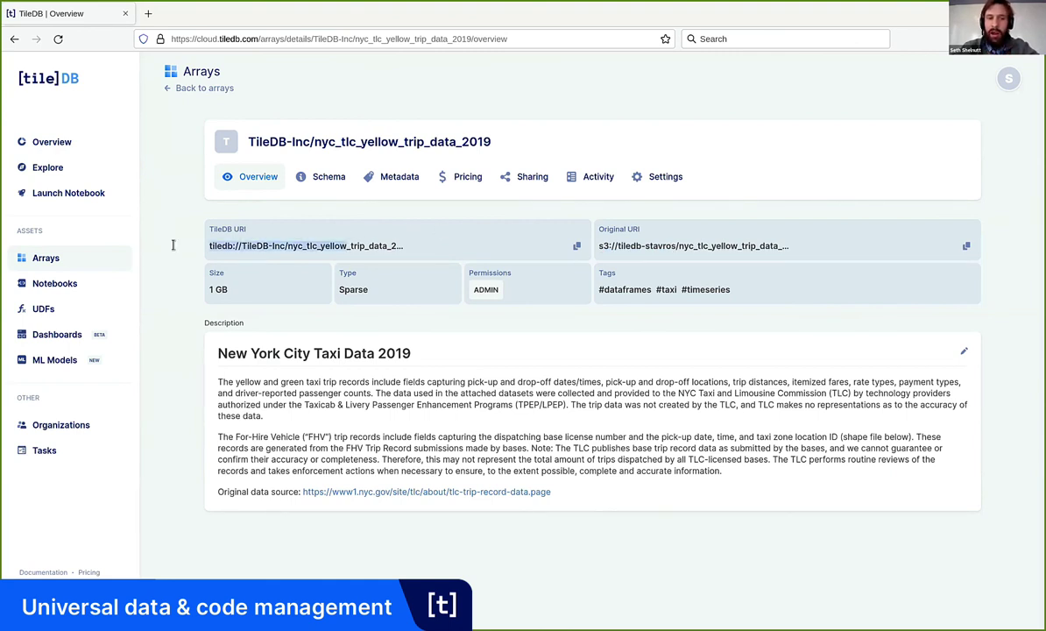
{"action": "left_click", "coordinate": [293, 242]}
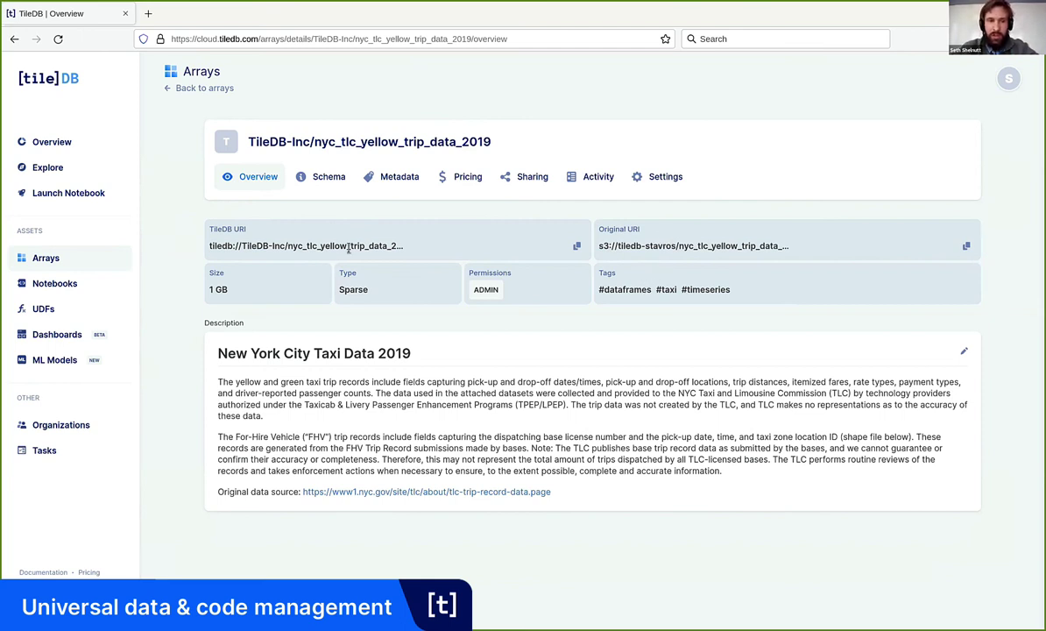
Step: Examine the taxi array's schema, including its dimensions and attributes, and view its metadata
{"action": "left_click", "coordinate": [322, 186]}
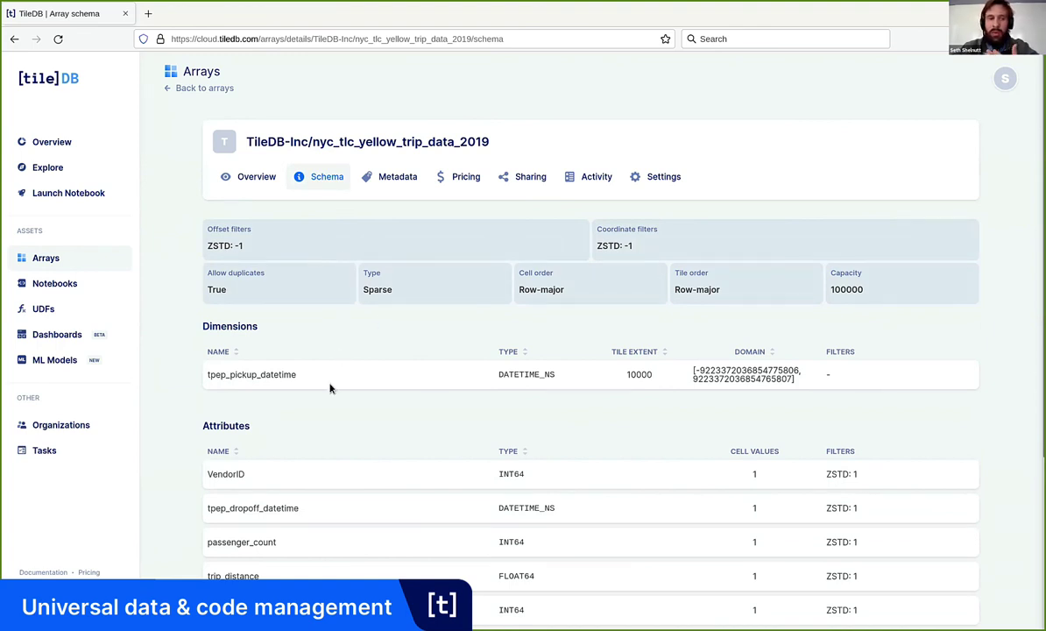
{"action": "scroll", "coordinate": [417, 515], "scroll_direction": "down", "scroll_amount": 3}
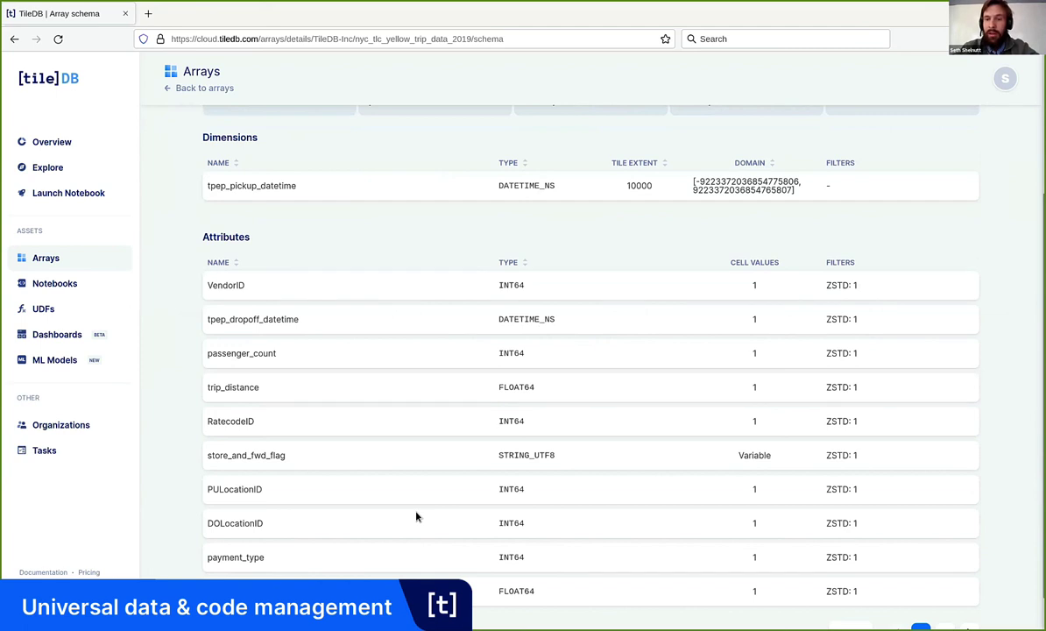
{"action": "scroll", "coordinate": [416, 517], "scroll_direction": "up", "scroll_amount": 1}
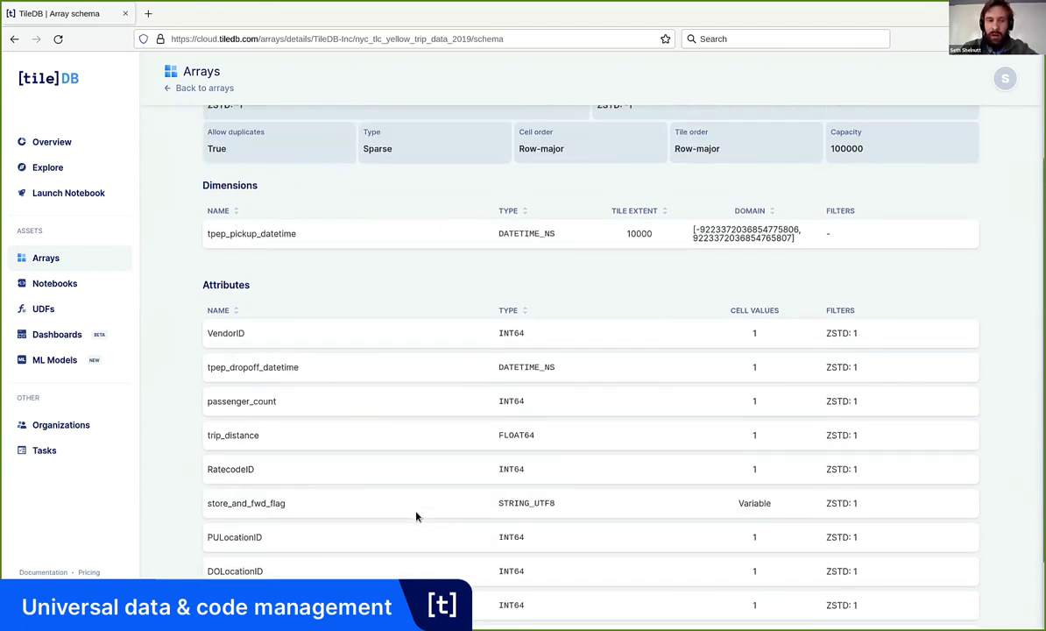
{"action": "scroll", "coordinate": [416, 517], "scroll_direction": "up", "scroll_amount": 3}
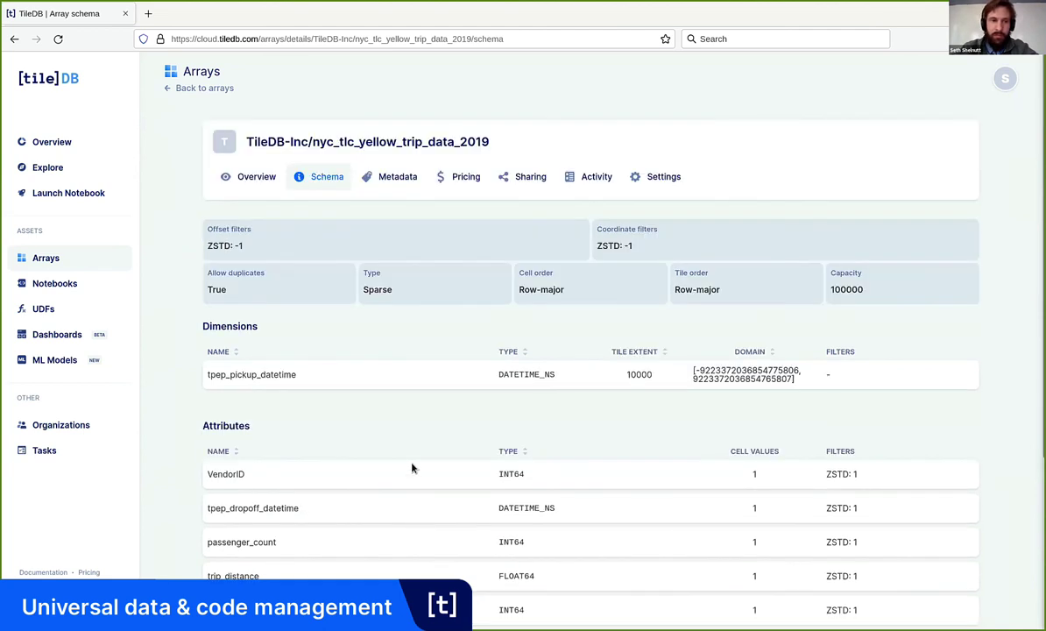
{"action": "left_click", "coordinate": [400, 180]}
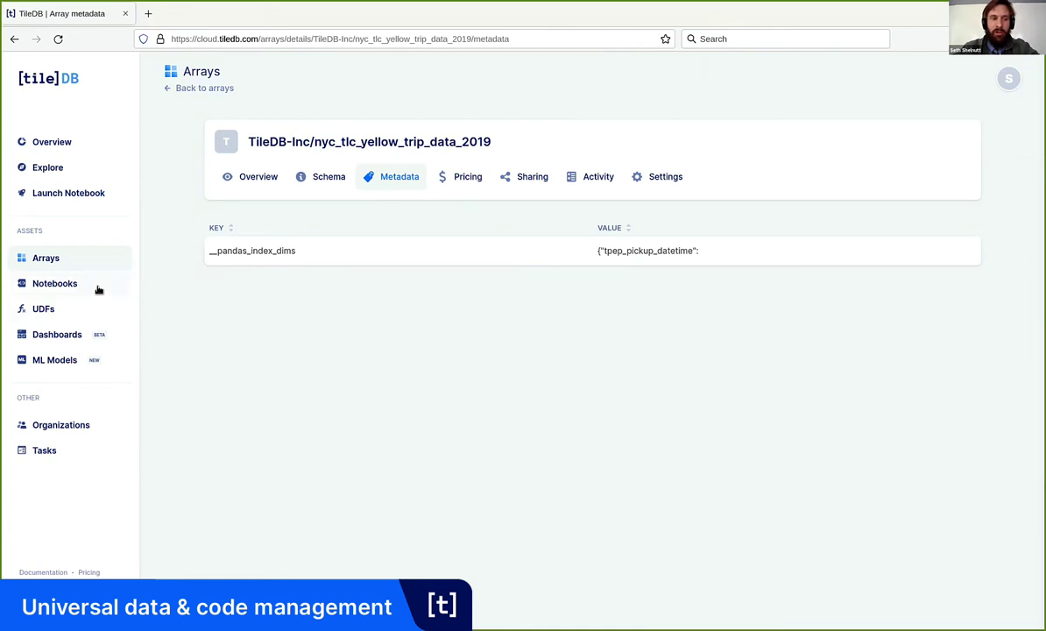
Step: Preview the TileDB-Inc/Quickstart-Serverless notebook's contents and launch it on a notebook server
{"action": "left_click", "coordinate": [61, 283]}
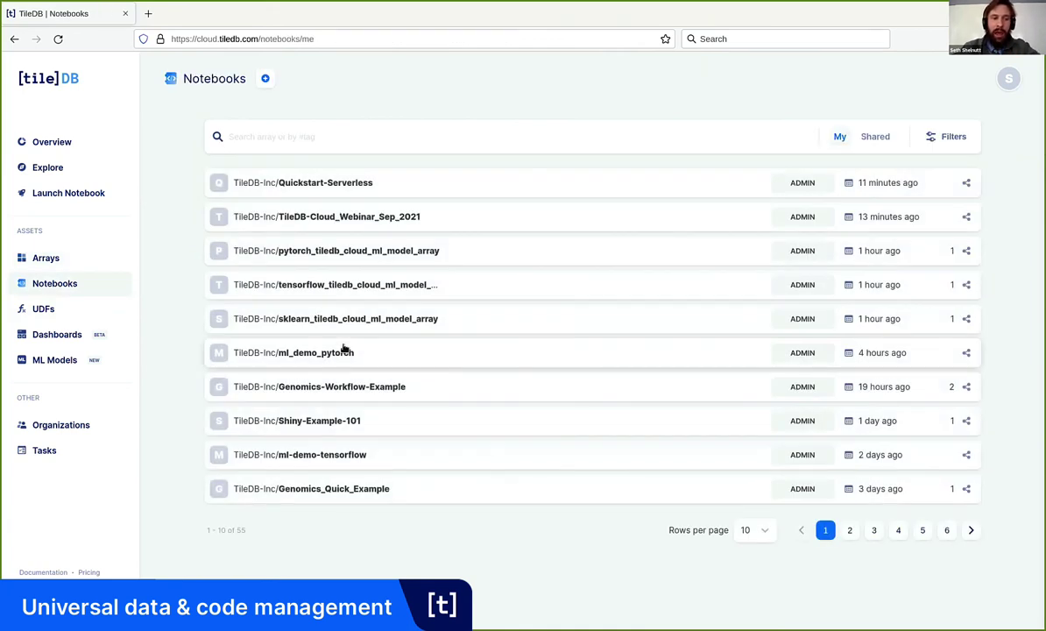
{"action": "left_click", "coordinate": [401, 192]}
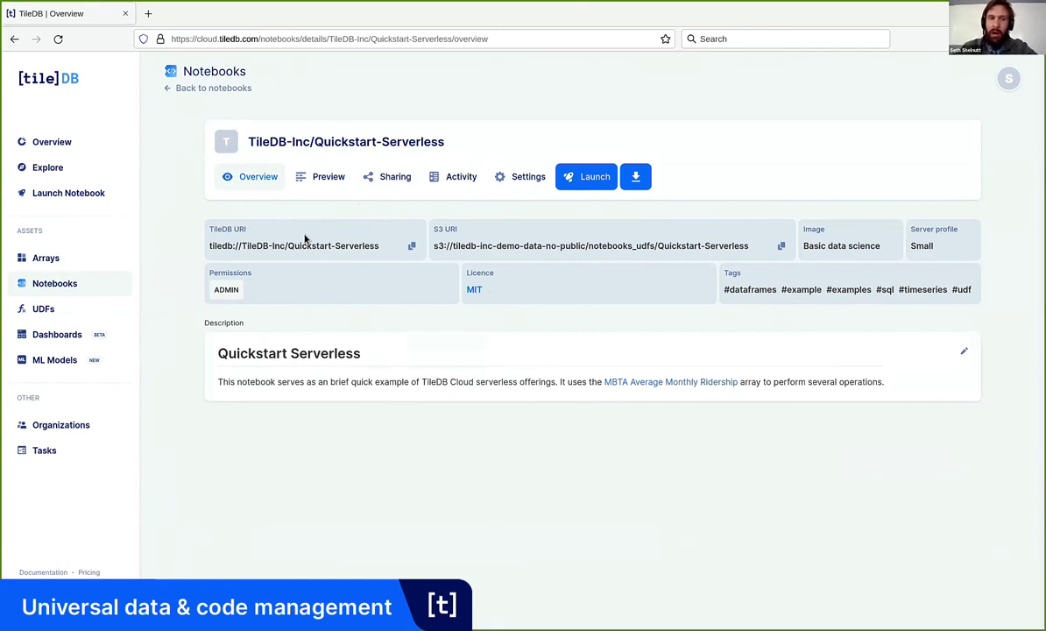
{"action": "left_click", "coordinate": [302, 178]}
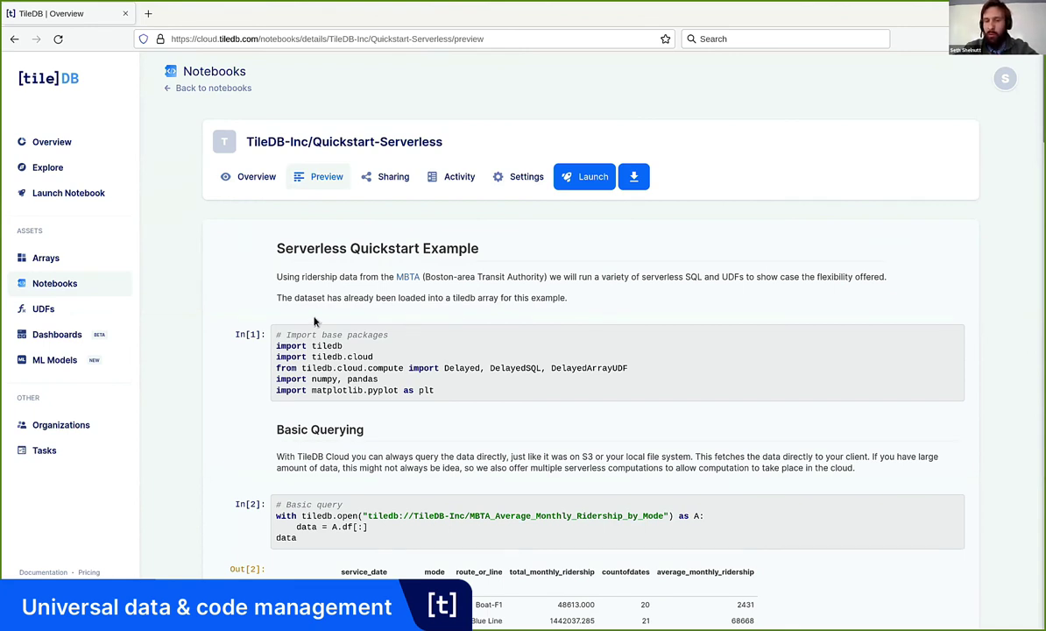
{"action": "scroll", "coordinate": [317, 337], "scroll_direction": "down", "scroll_amount": 3}
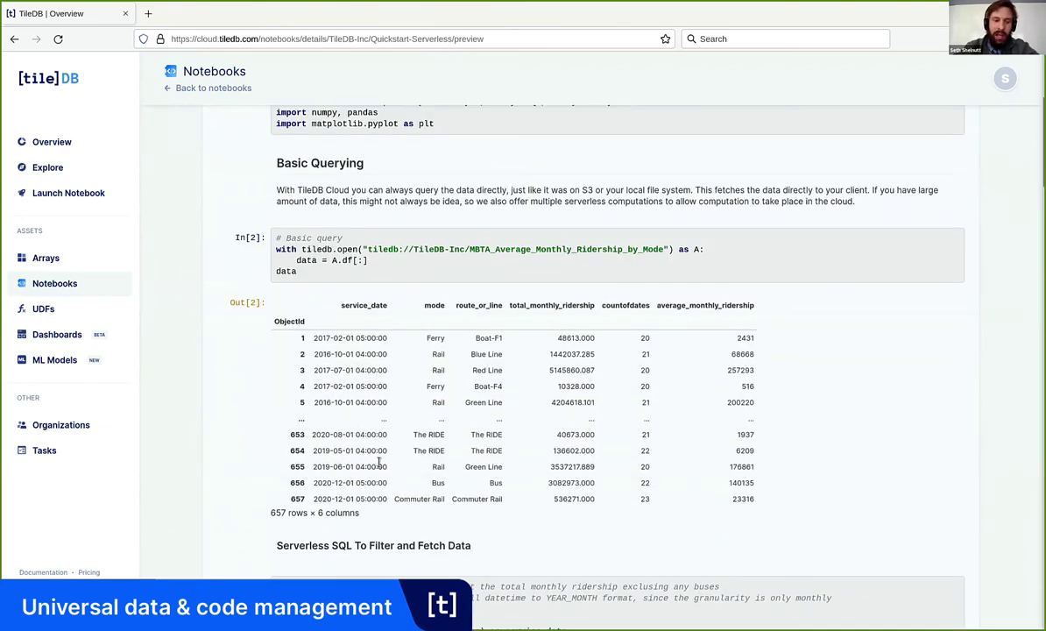
{"action": "scroll", "coordinate": [380, 463], "scroll_direction": "up", "scroll_amount": 5}
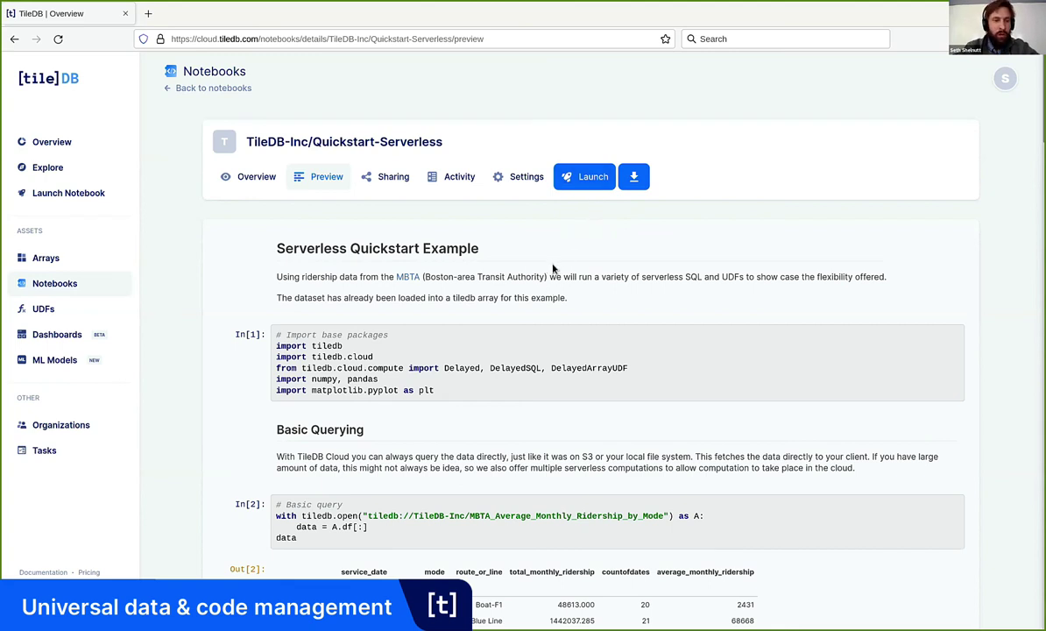
{"action": "left_click", "coordinate": [586, 182]}
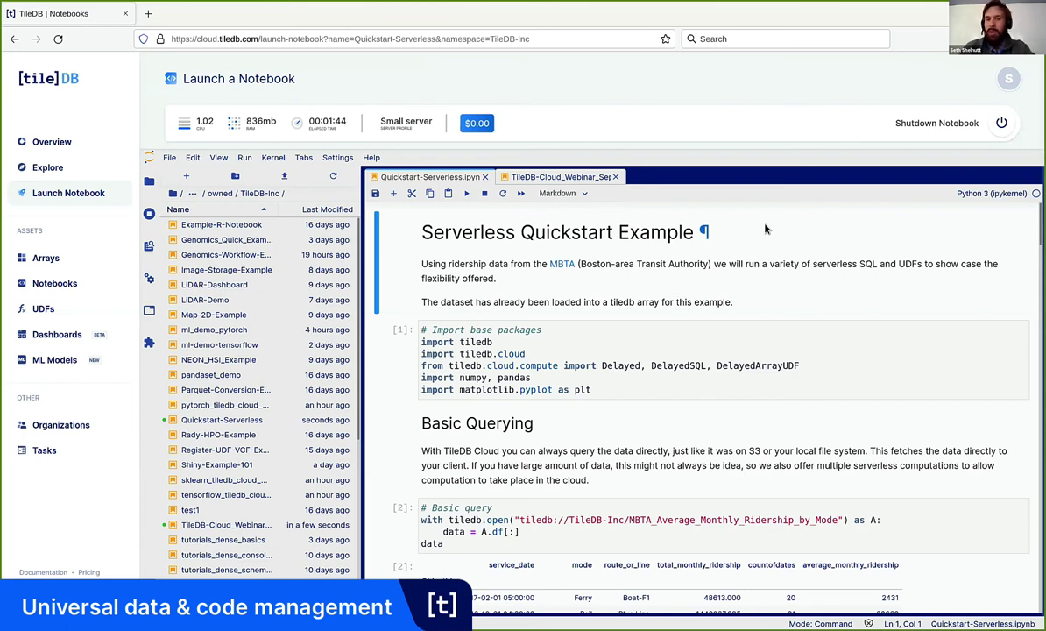
Step: Create a TileDB notebook named Example-Webinar with TileDB-Inc as owner and the Python 3 (ipykernel) kernel
{"action": "left_click", "coordinate": [186, 177]}
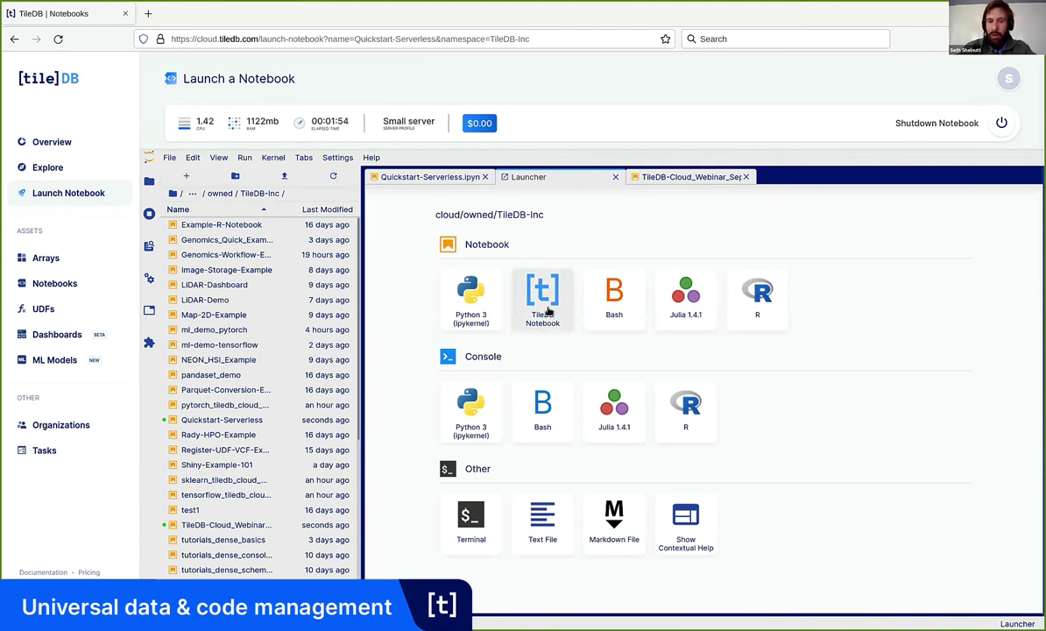
{"action": "left_click", "coordinate": [549, 324]}
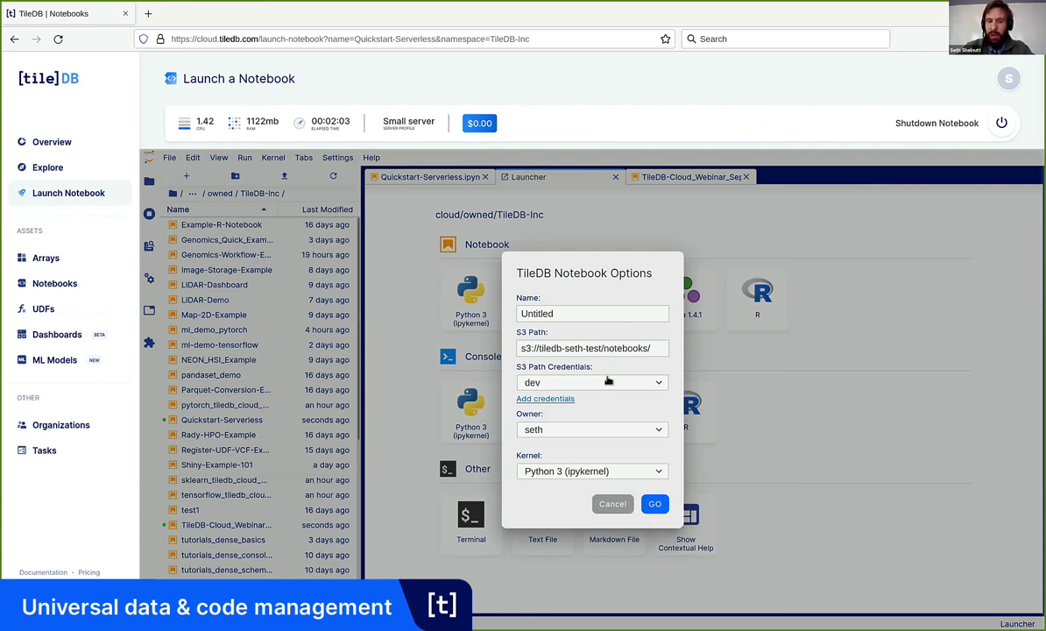
{"action": "left_click", "coordinate": [568, 380]}
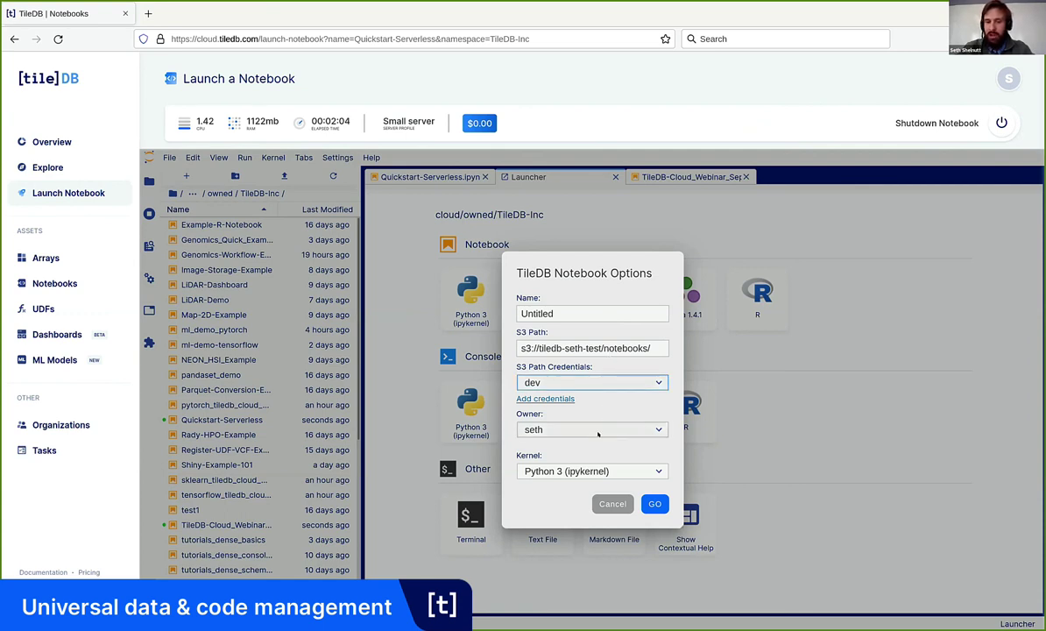
{"action": "left_click", "coordinate": [596, 431]}
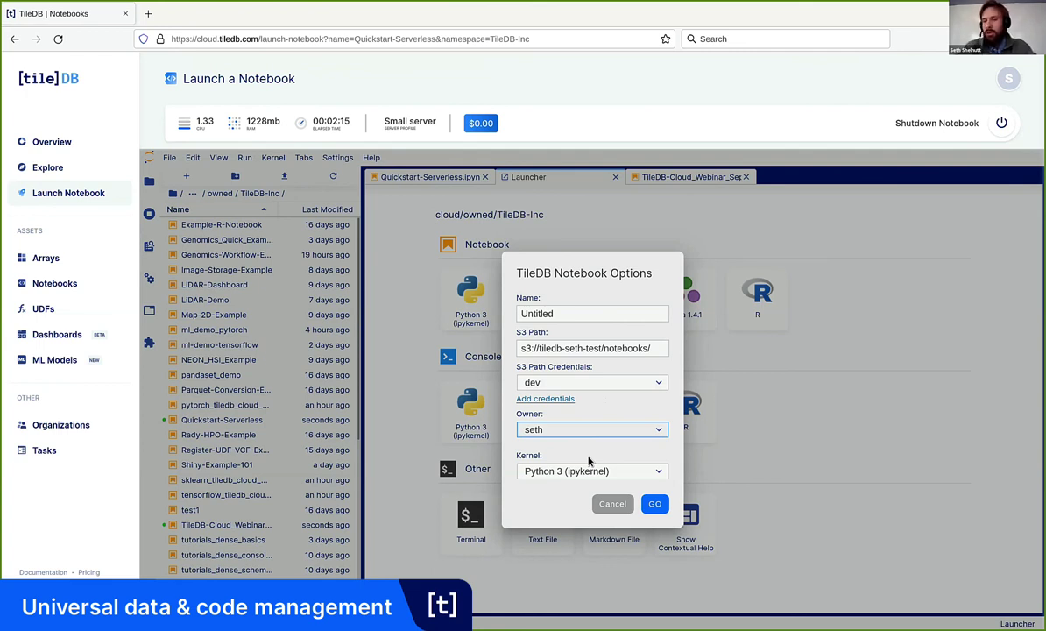
{"action": "left_click", "coordinate": [593, 428]}
{"action": "left_click", "coordinate": [614, 385]}
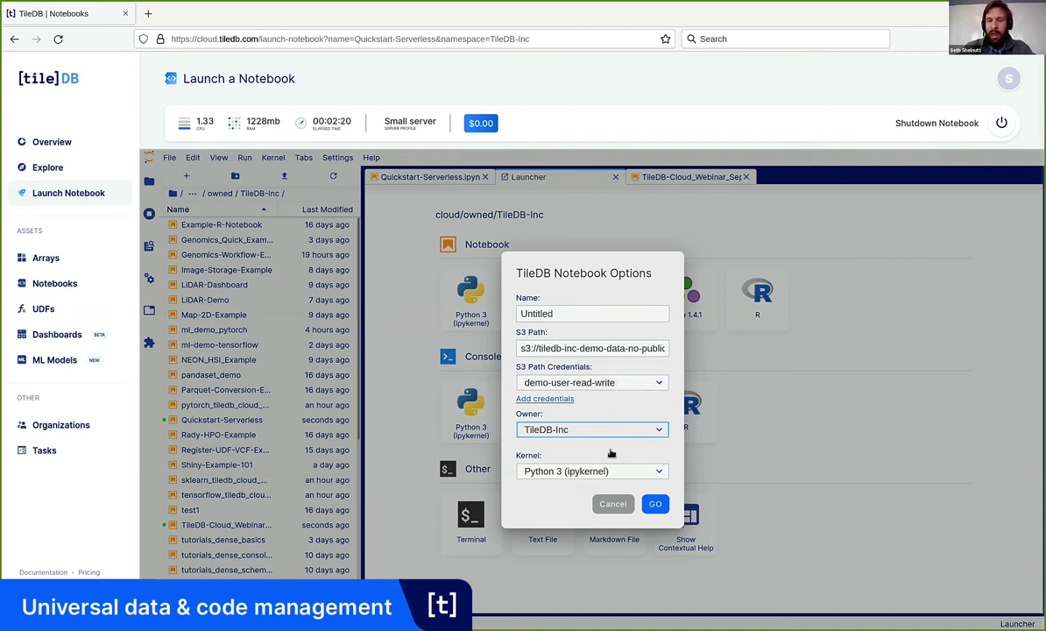
{"action": "left_click", "coordinate": [592, 310]}
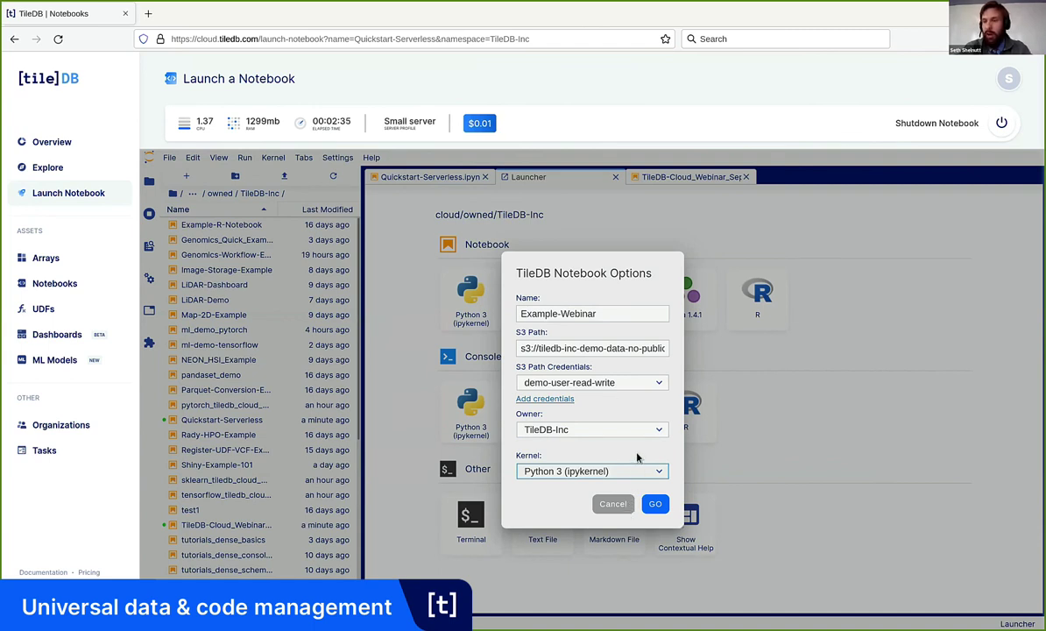
{"action": "left_click", "coordinate": [657, 505]}
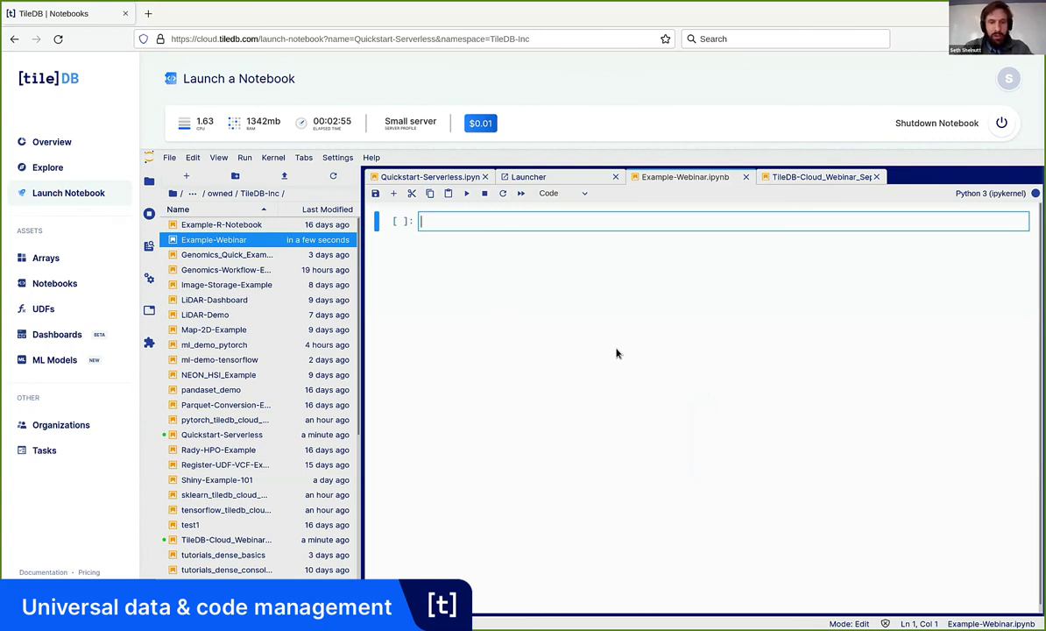
Step: Enter print("hello") in the first cell of the Example-Webinar notebook and run it
{"action": "type", "text": "print("}
{"action": "type", "text": "\"hell"}
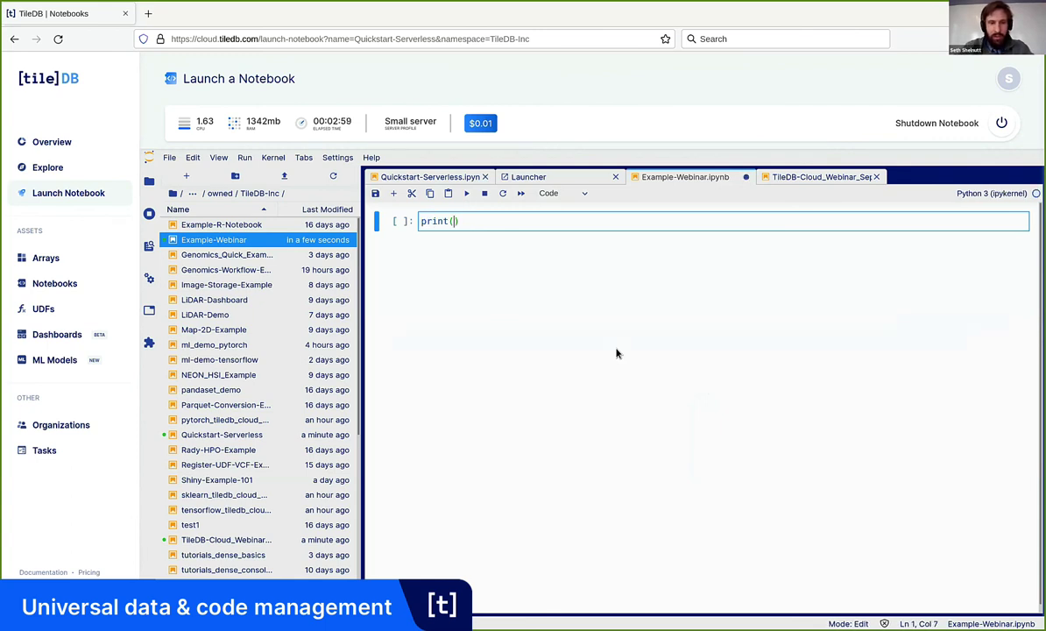
{"action": "type", "text": "o"}
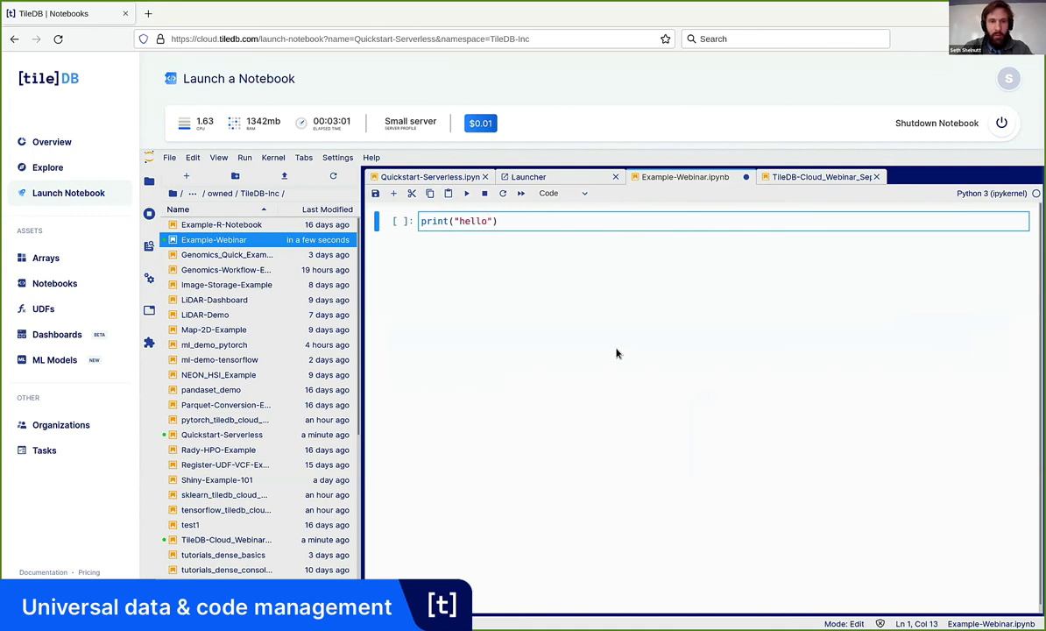
{"action": "key", "text": "shift+Return"}
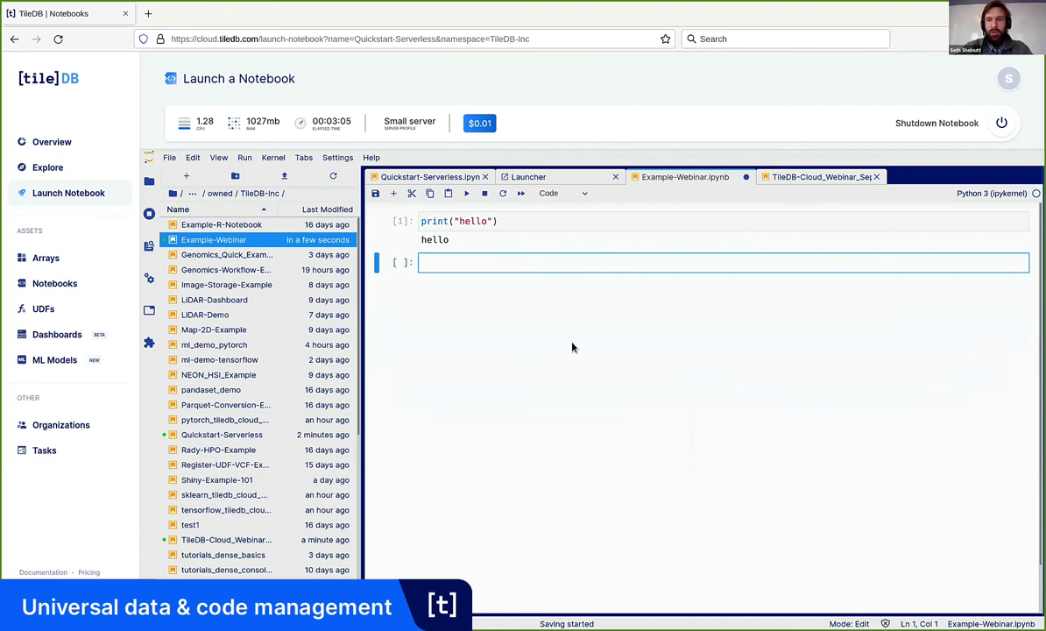
Step: Open the Example-Webinar notebook's overview from the notebooks list and examine its image and server profile details
{"action": "left_click", "coordinate": [57, 283]}
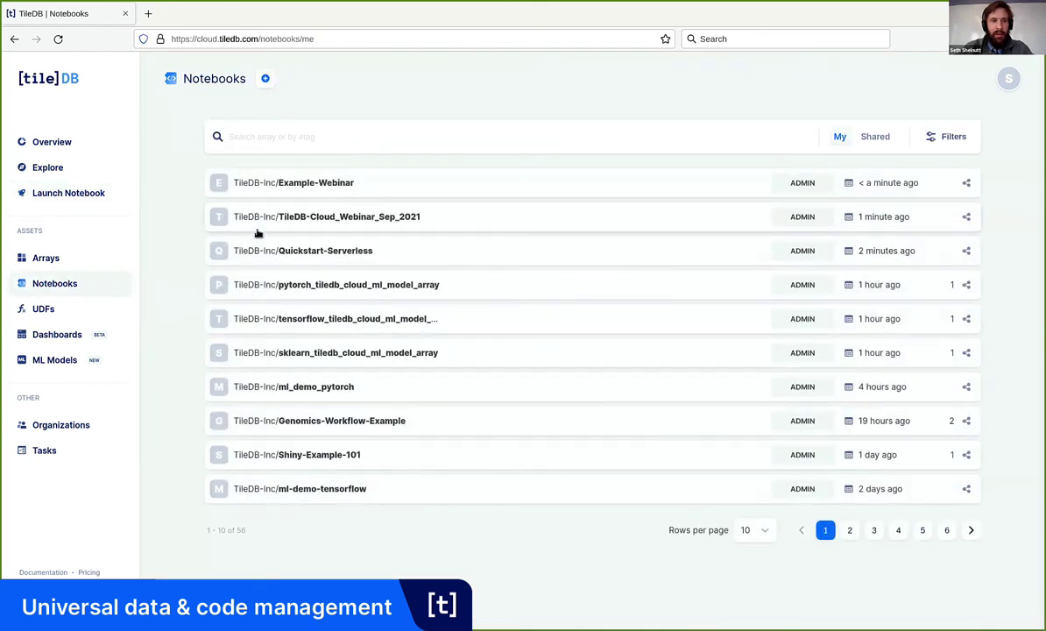
{"action": "left_click", "coordinate": [305, 186]}
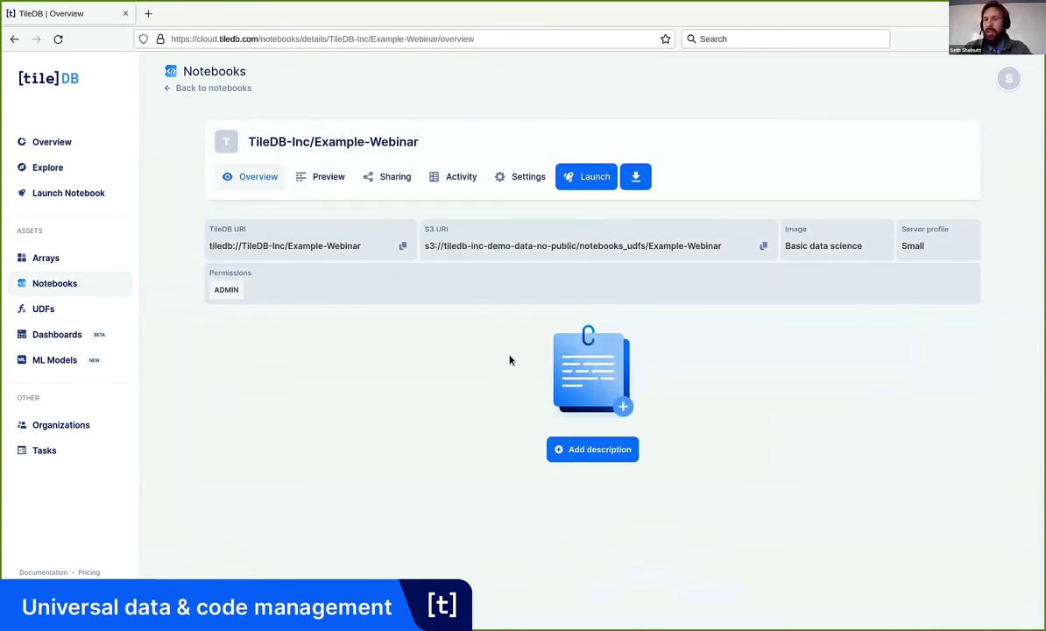
{"action": "left_click_drag", "start_coordinate": [784, 227], "coordinate": [874, 283]}
{"action": "left_click", "coordinate": [893, 260]}
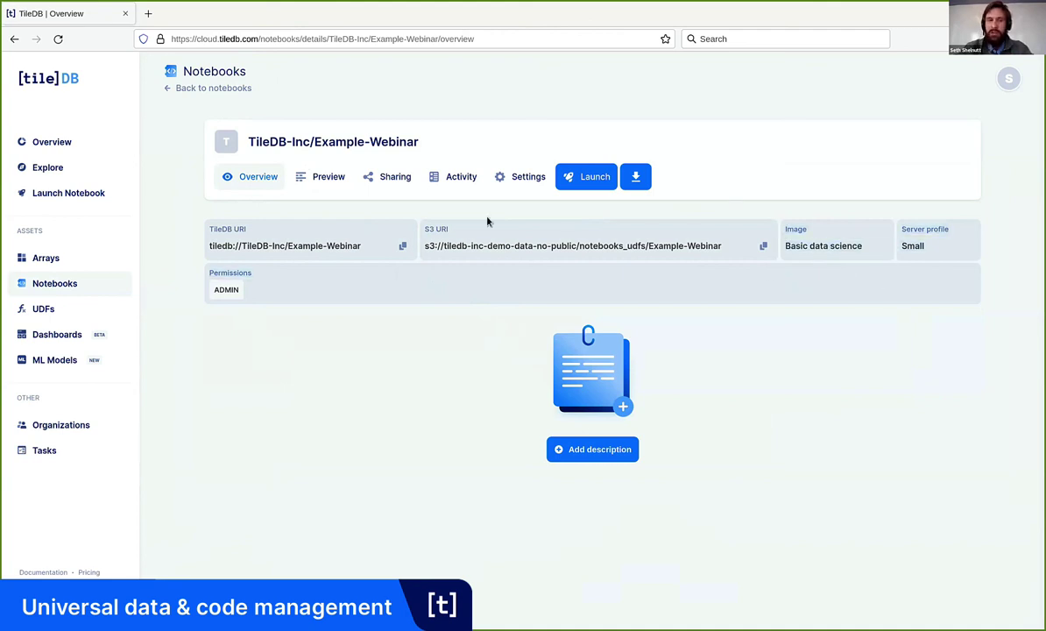
Step: Preview the Example-Webinar notebook's contents and shut down the running notebook server
{"action": "left_click", "coordinate": [317, 178]}
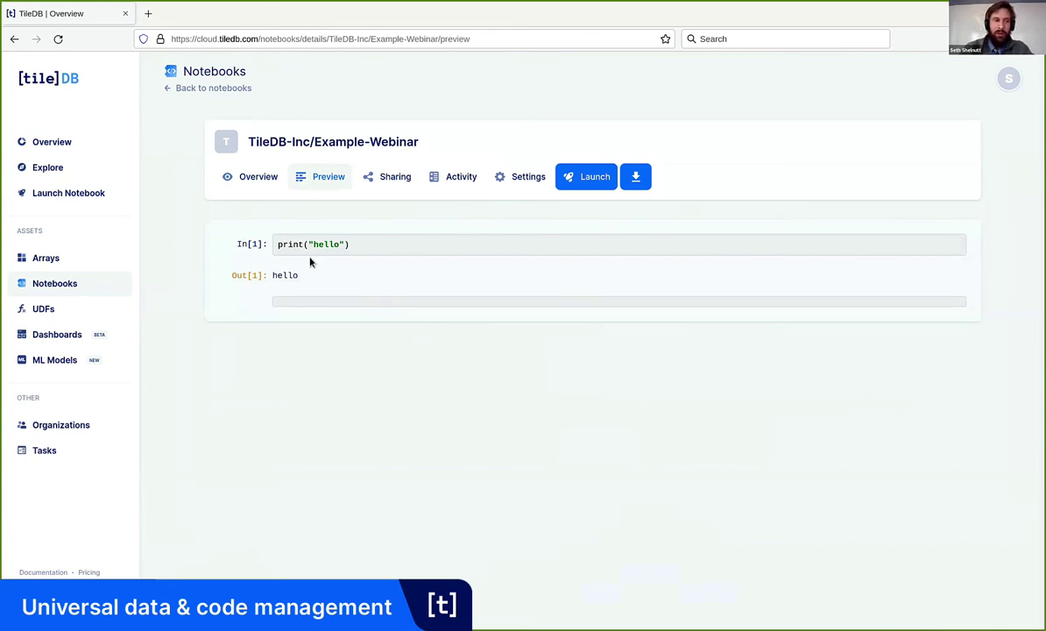
{"action": "left_click", "coordinate": [122, 193]}
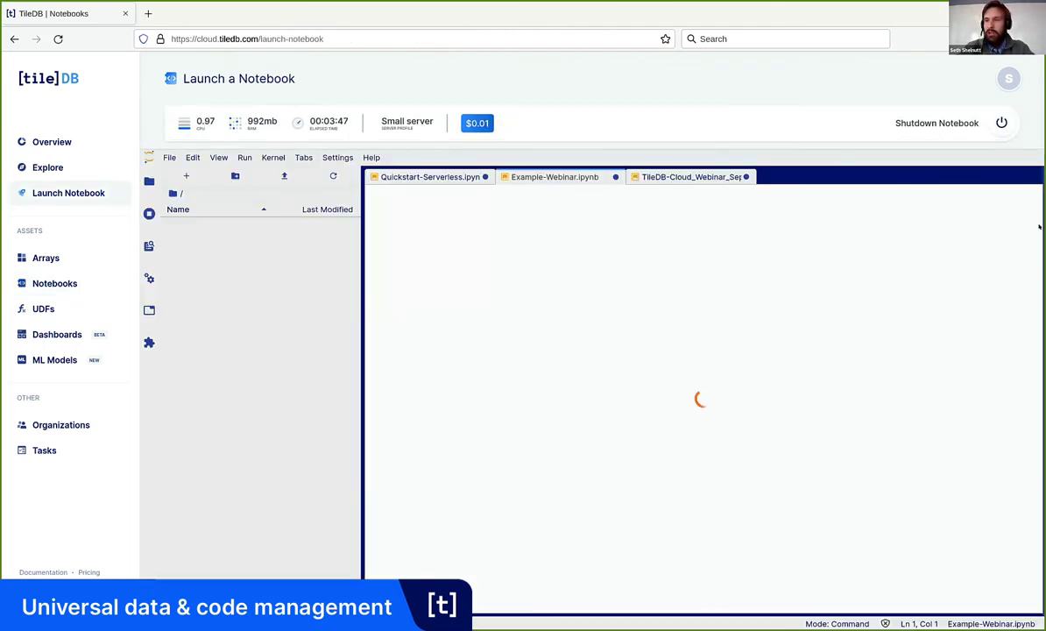
{"action": "left_click", "coordinate": [1000, 125]}
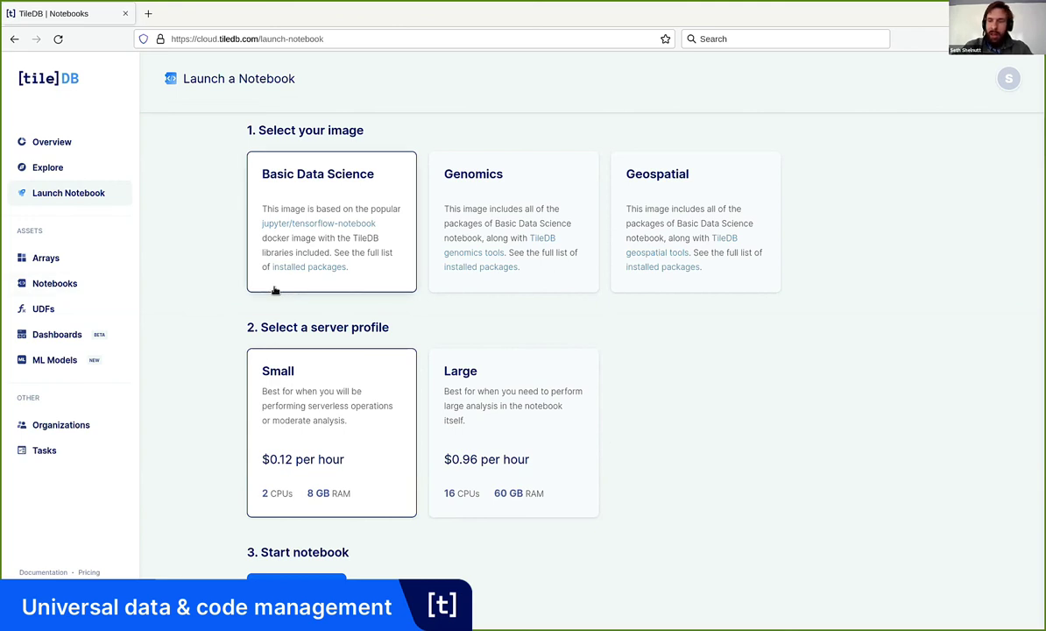
Step: Open the TileDB-Inc/nyc_tlc_yellow_trip_data_2019 array from the arrays list and view its sharing permissions
{"action": "left_click", "coordinate": [122, 259]}
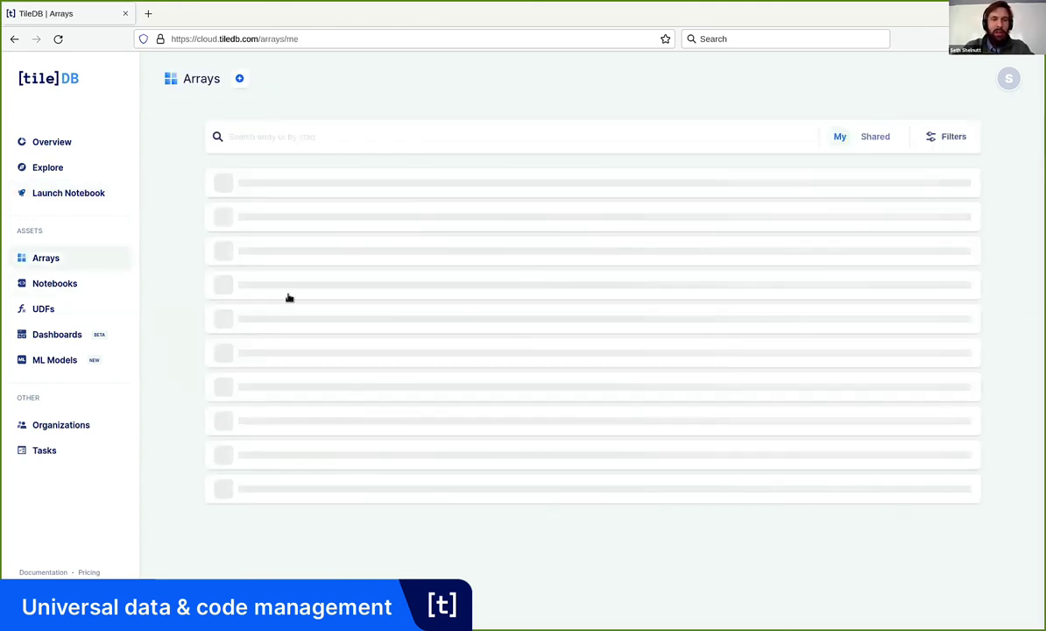
{"action": "left_click", "coordinate": [367, 195]}
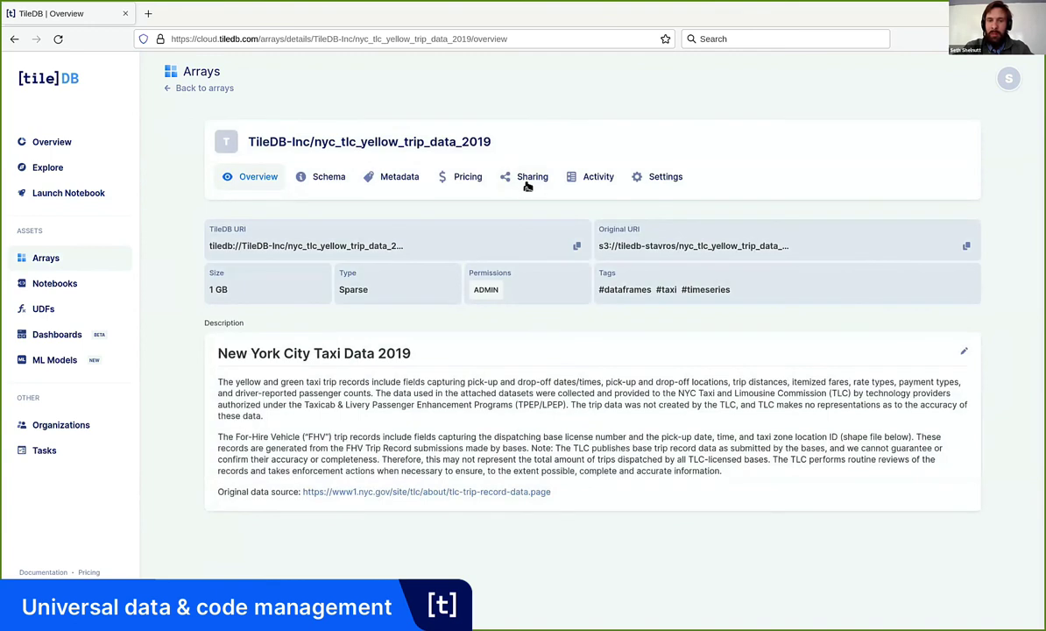
{"action": "left_click", "coordinate": [527, 179]}
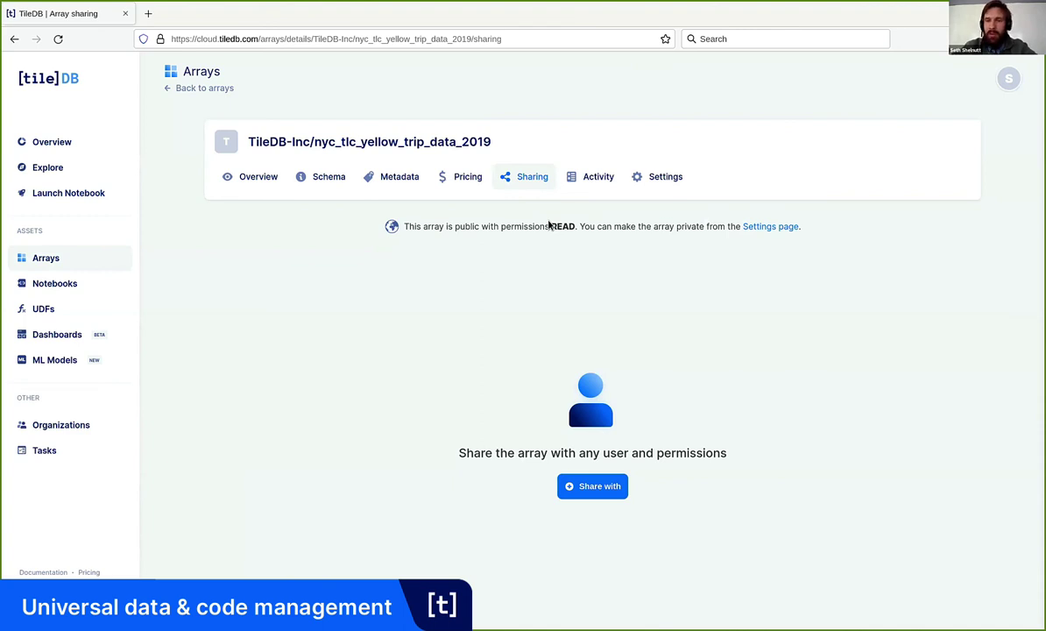
Step: Share the array with another user by username with read-only permission, and revoke that user's access
{"action": "left_click", "coordinate": [592, 487]}
{"action": "left_click", "coordinate": [464, 331]}
{"action": "type", "text": "stav"}
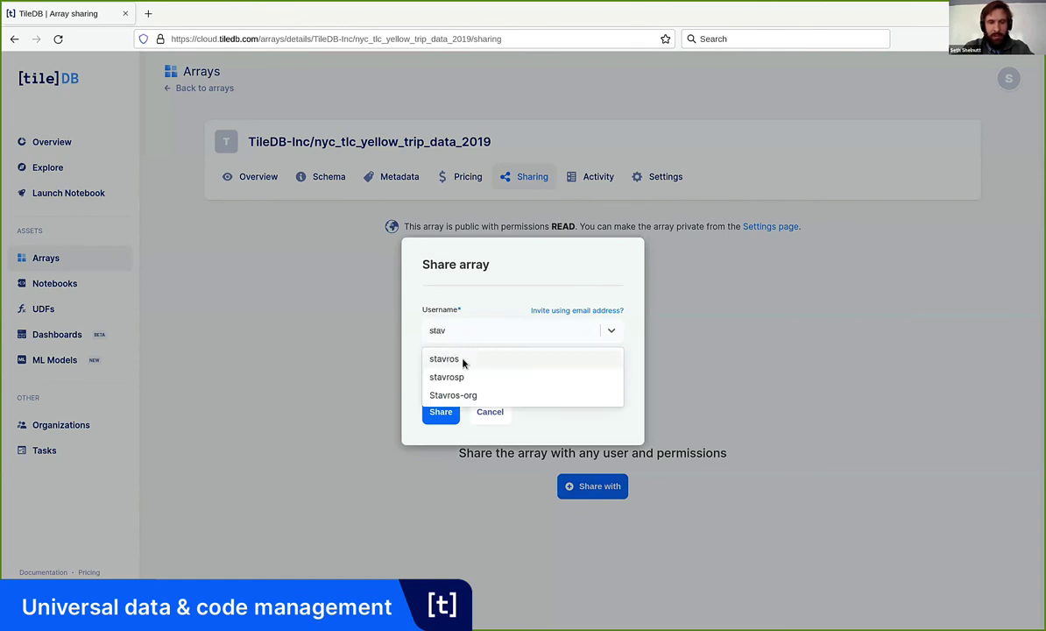
{"action": "left_click", "coordinate": [464, 357]}
{"action": "left_click", "coordinate": [464, 374]}
{"action": "left_click", "coordinate": [466, 406]}
{"action": "left_click", "coordinate": [447, 420]}
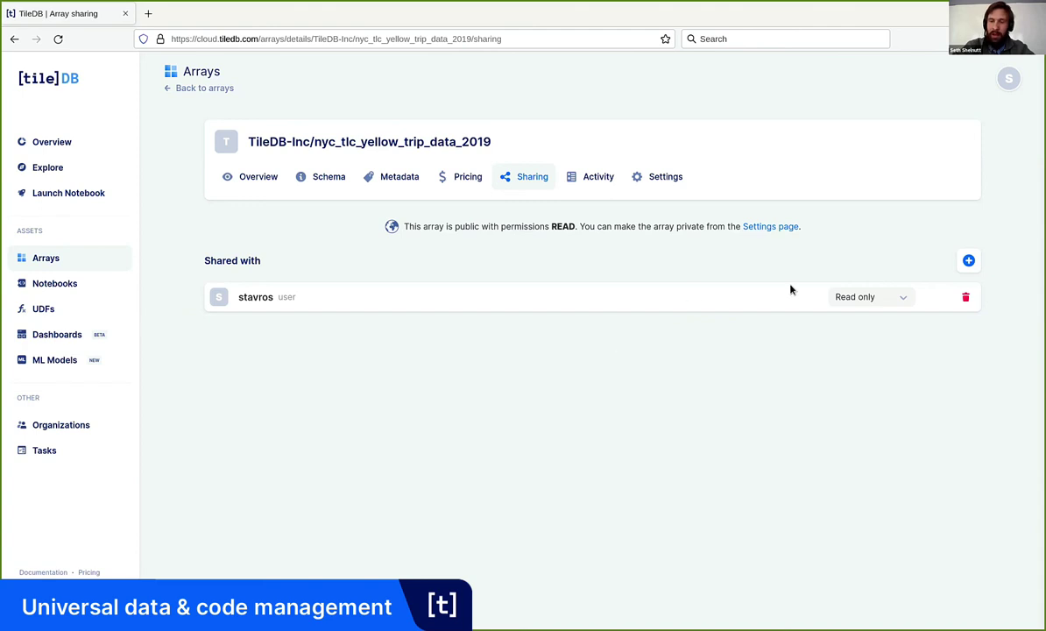
{"action": "left_click", "coordinate": [965, 299]}
{"action": "left_click", "coordinate": [429, 381]}
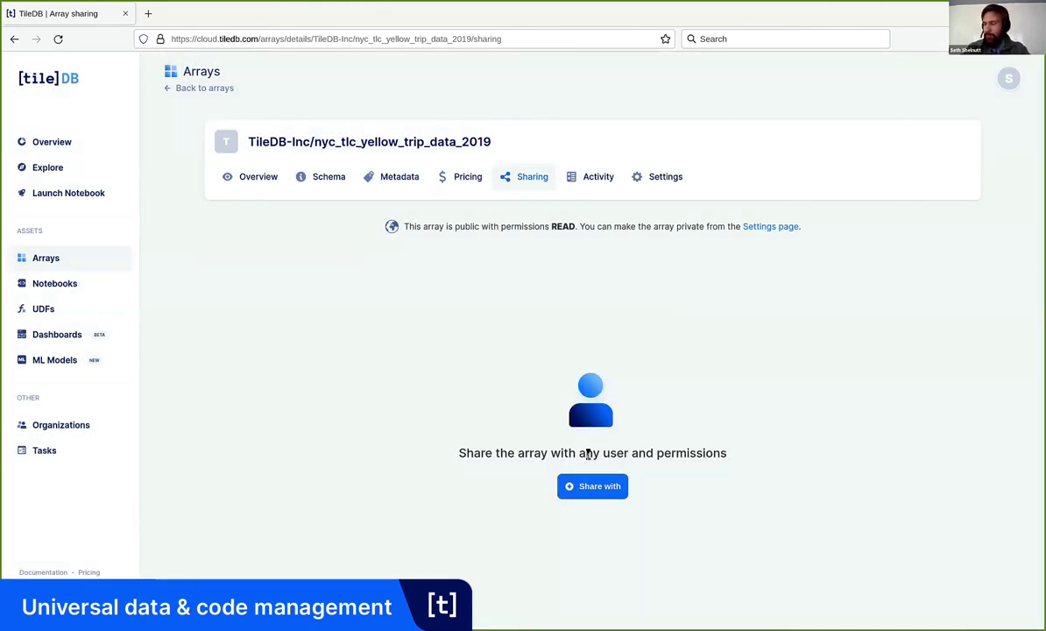
Step: Examine the array's activity log and settings, including the consequences of making it private, without applying the change
{"action": "left_click", "coordinate": [586, 182]}
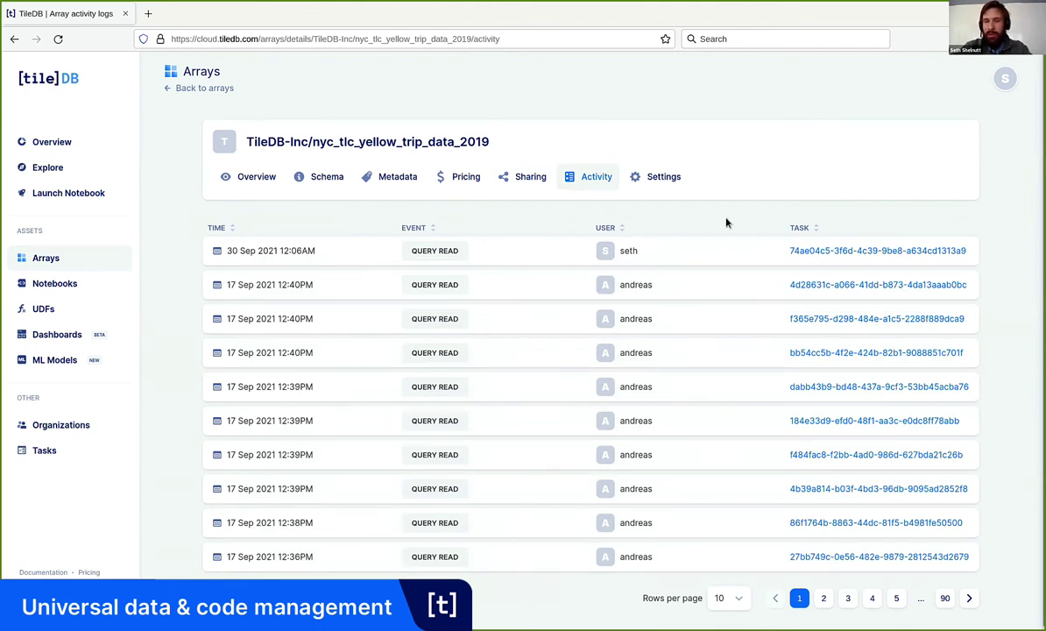
{"action": "left_click", "coordinate": [624, 172]}
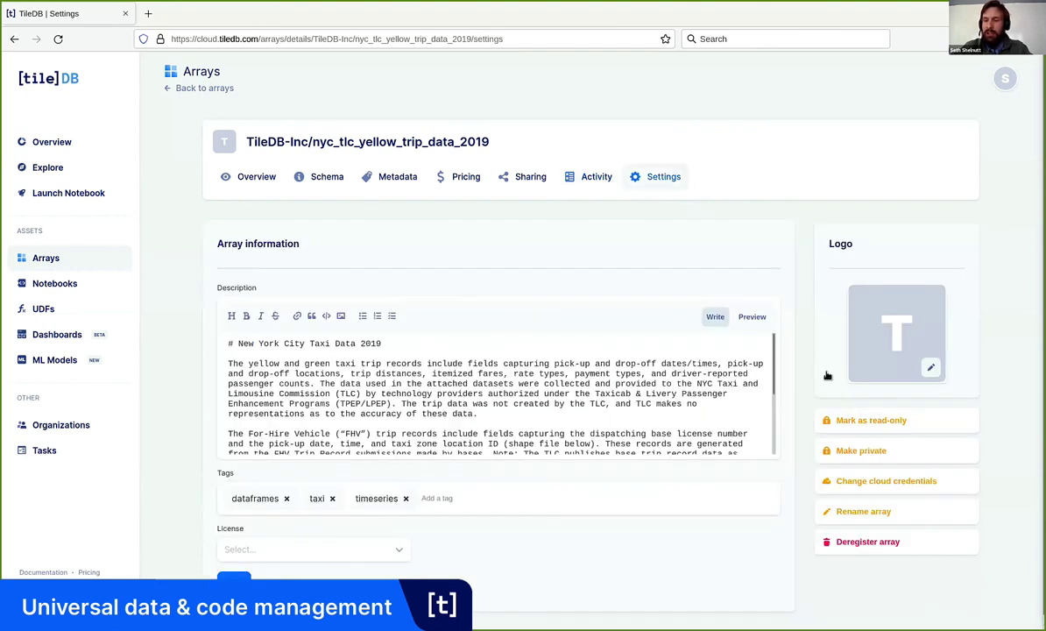
{"action": "left_click", "coordinate": [849, 452]}
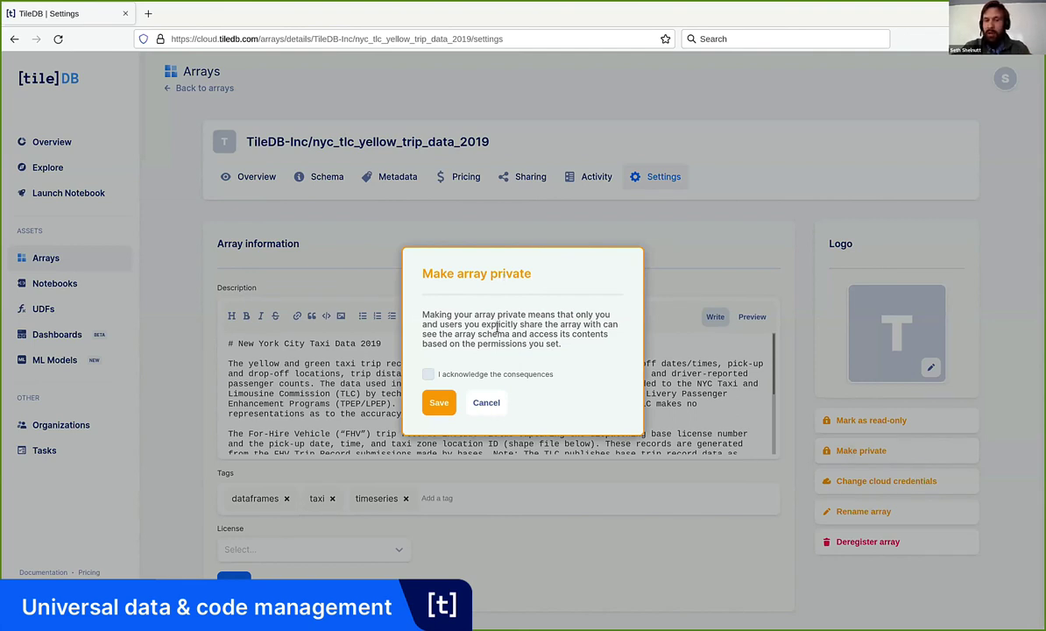
{"action": "left_click", "coordinate": [495, 405]}
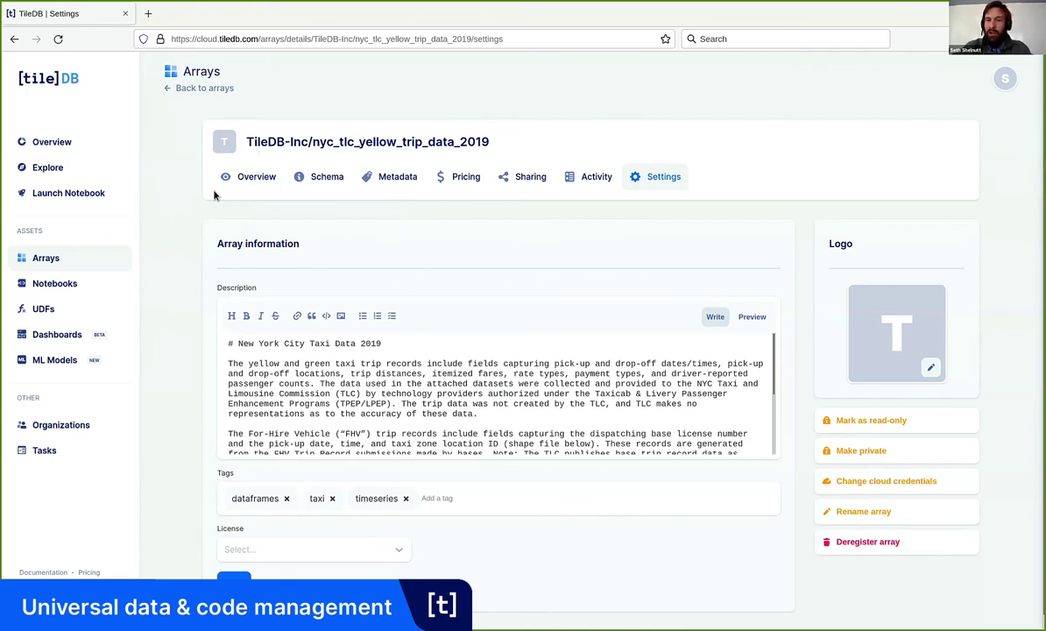
Step: Start a notebook server with the Geospatial image and the Small server profile
{"action": "left_click", "coordinate": [119, 196]}
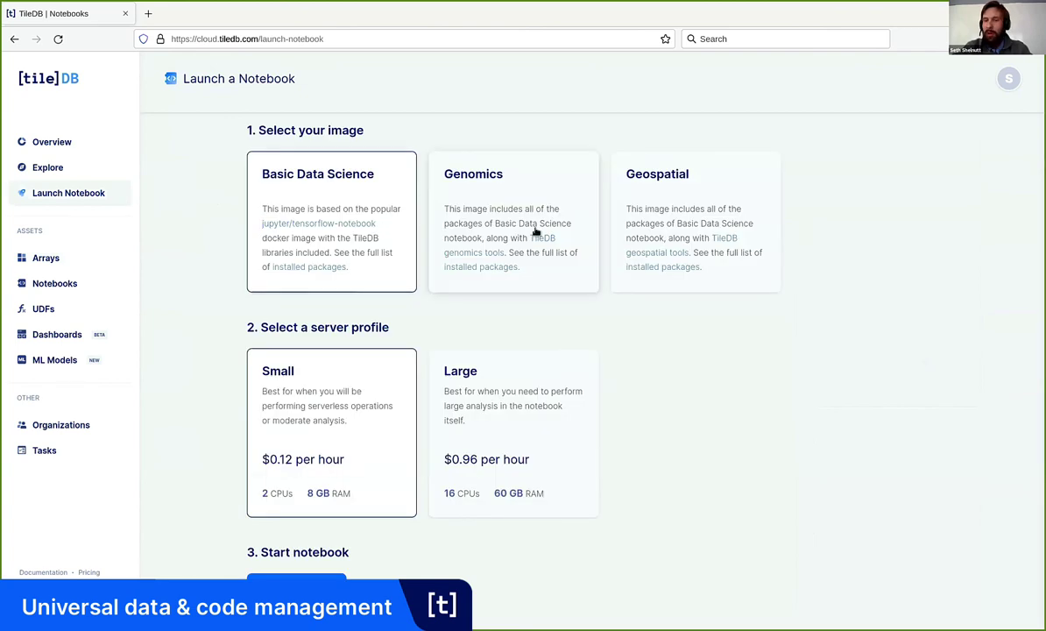
{"action": "left_click", "coordinate": [666, 208]}
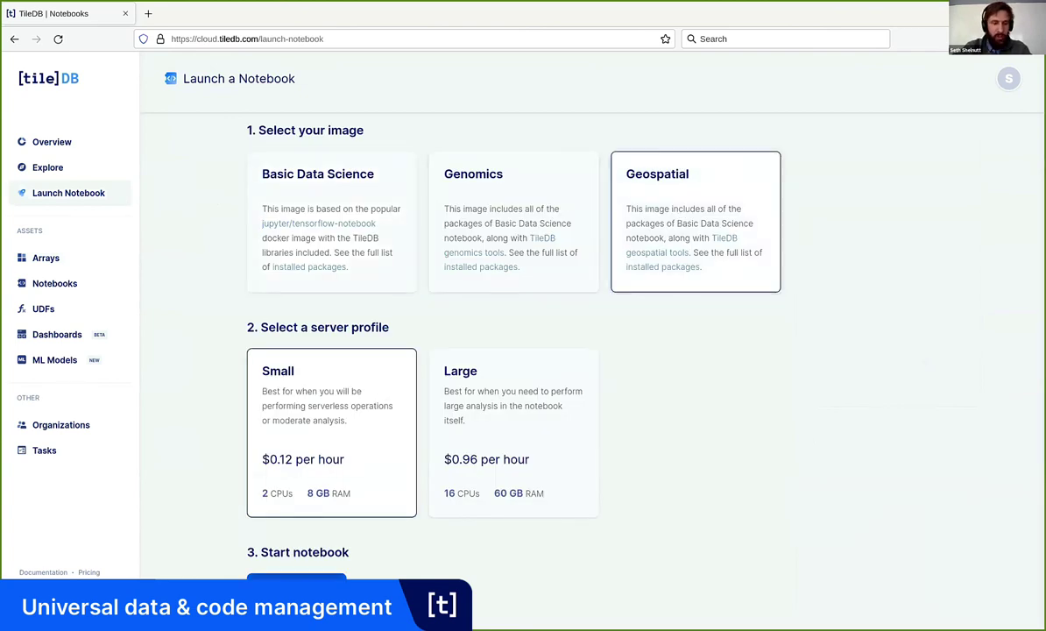
{"action": "left_click", "coordinate": [296, 582]}
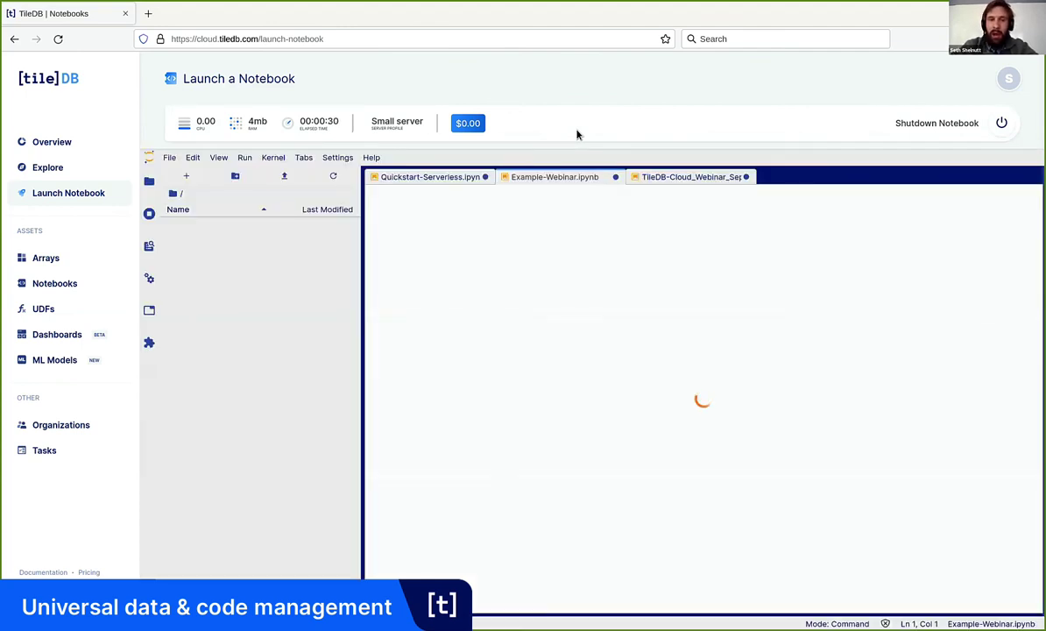
Step: Run the base package imports and the basic query cell in the Quickstart-Serverless notebook
{"action": "left_click", "coordinate": [446, 178]}
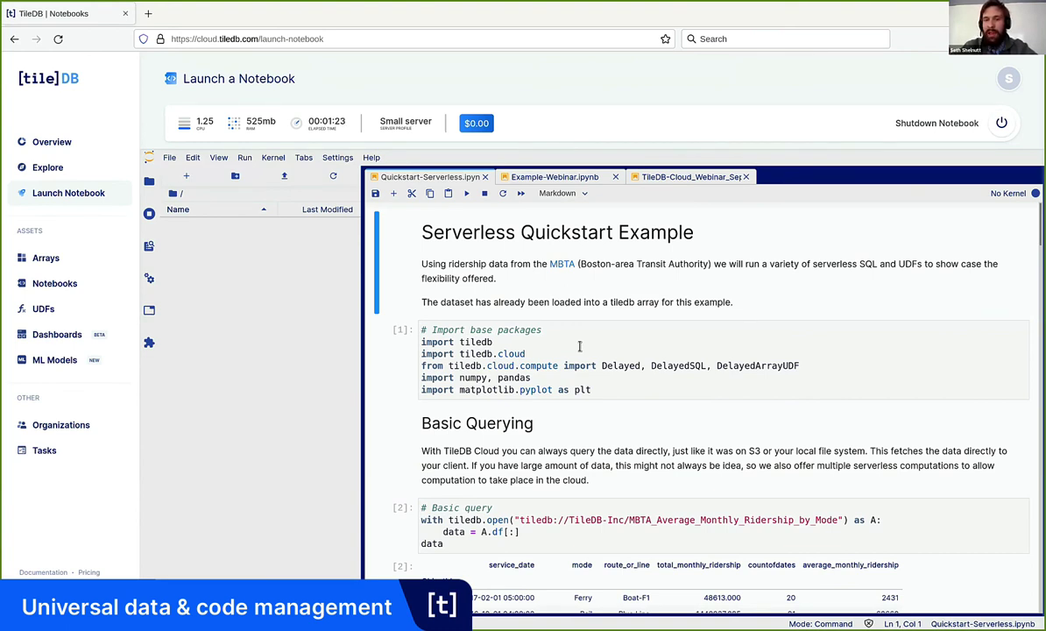
{"action": "left_click", "coordinate": [579, 346]}
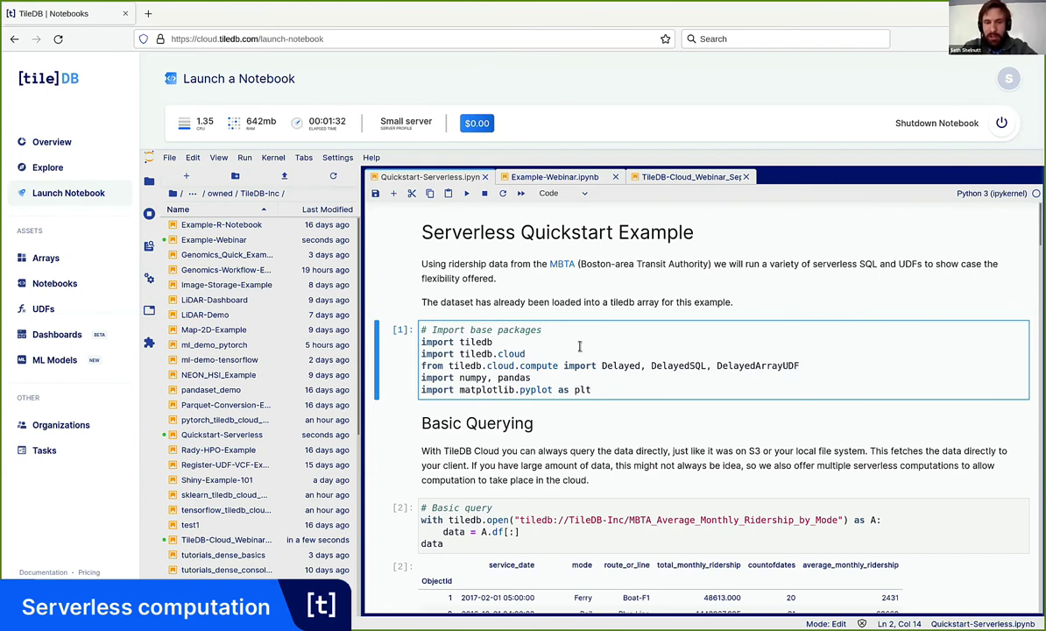
{"action": "left_click", "coordinate": [467, 194]}
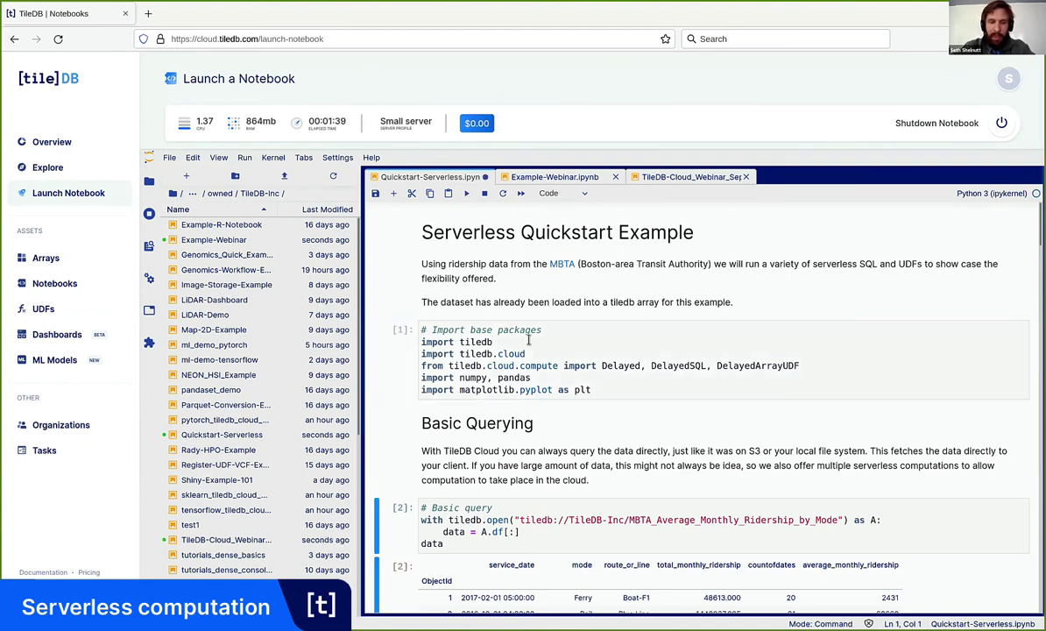
{"action": "left_click", "coordinate": [466, 192]}
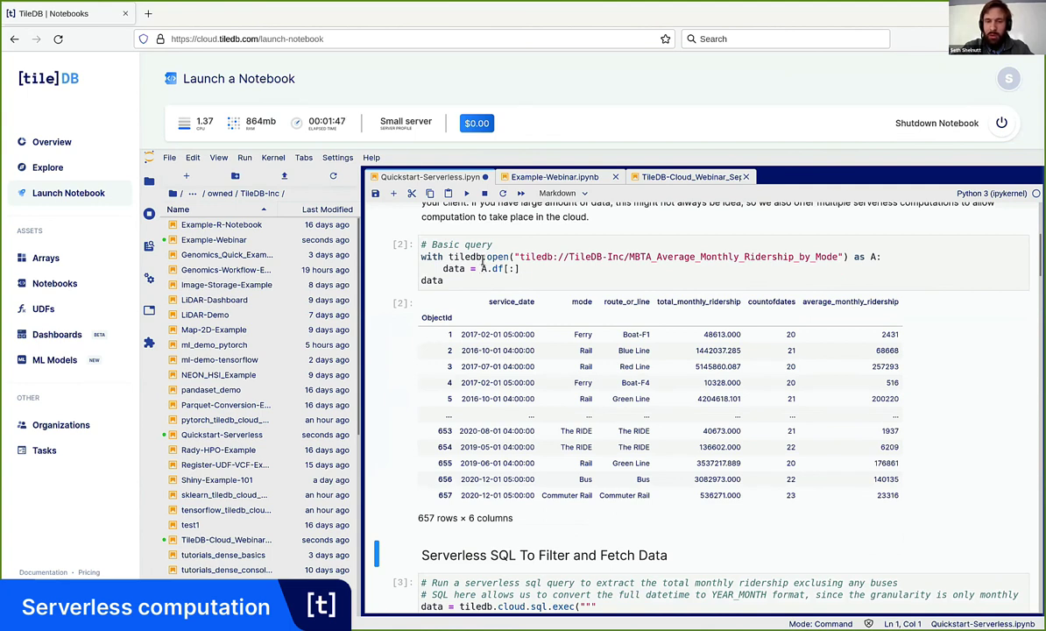
Step: Examine the basic query cell's code, including the MBTA_Average_Monthly_Ridership_by_Mode array URI and the A.df[:] read
{"action": "left_click", "coordinate": [482, 267]}
{"action": "left_click", "coordinate": [600, 259]}
{"action": "left_click_drag", "start_coordinate": [520, 257], "coordinate": [841, 256]}
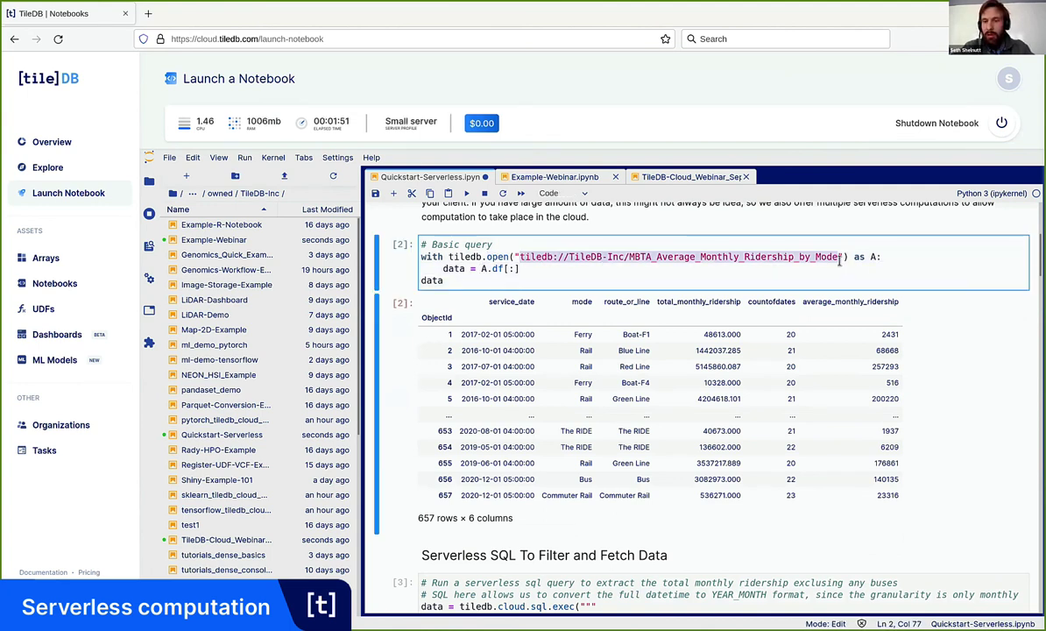
{"action": "left_click", "coordinate": [780, 250]}
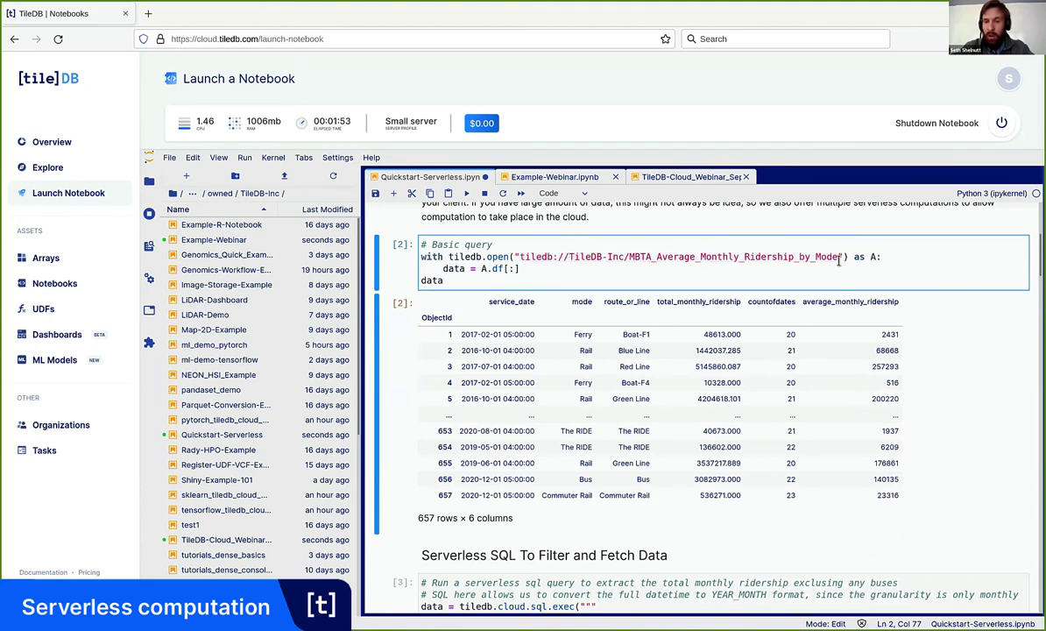
{"action": "left_click", "coordinate": [542, 275]}
{"action": "left_click", "coordinate": [511, 271]}
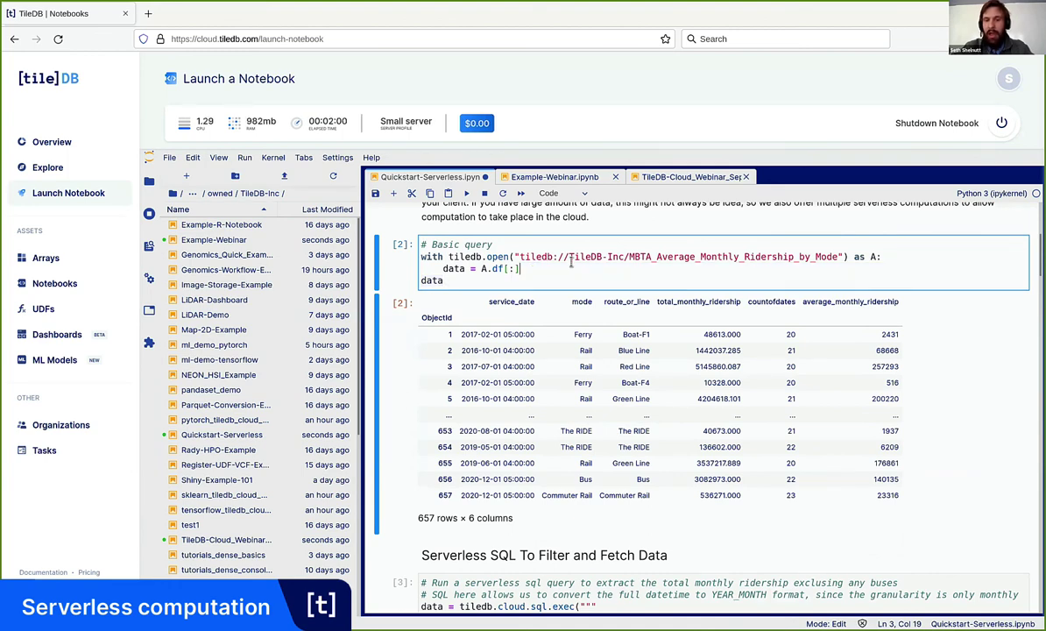
{"action": "left_click", "coordinate": [517, 256]}
{"action": "left_click", "coordinate": [539, 256]}
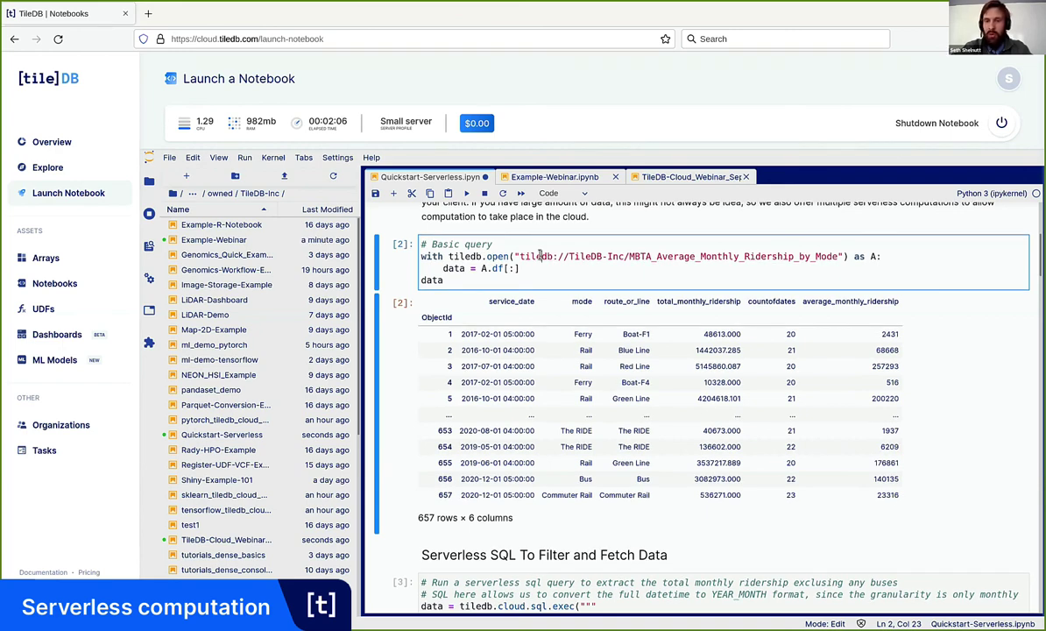
{"action": "left_click", "coordinate": [530, 269]}
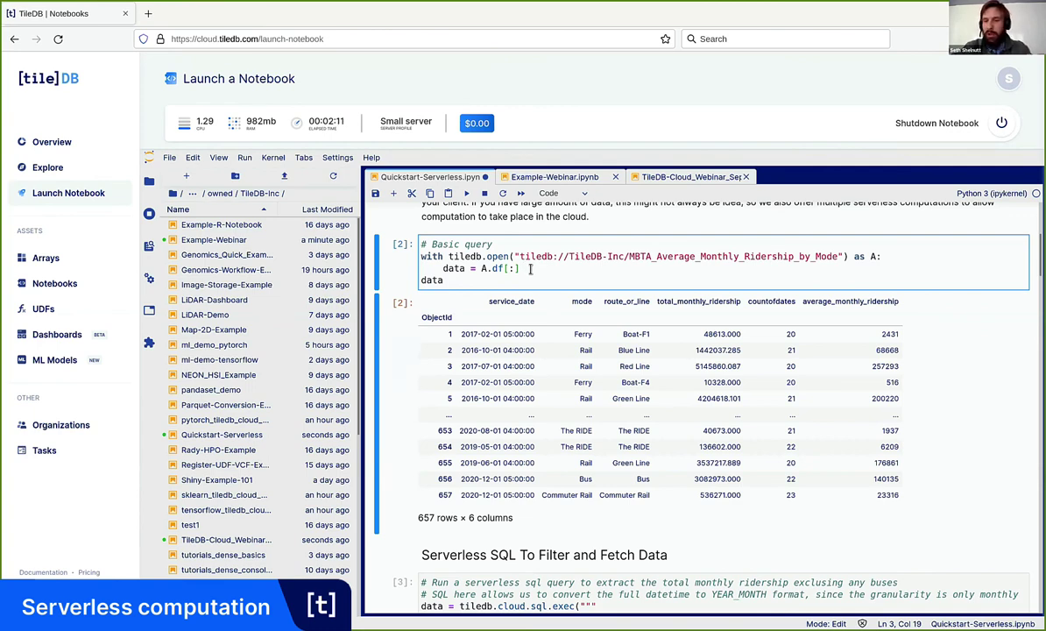
Step: Run the serverless SQL cell that extracts monthly ridership excluding buses, review its query, and save the notebook
{"action": "scroll", "coordinate": [530, 269], "scroll_direction": "down", "scroll_amount": 1}
{"action": "scroll", "coordinate": [530, 271], "scroll_direction": "down", "scroll_amount": 5}
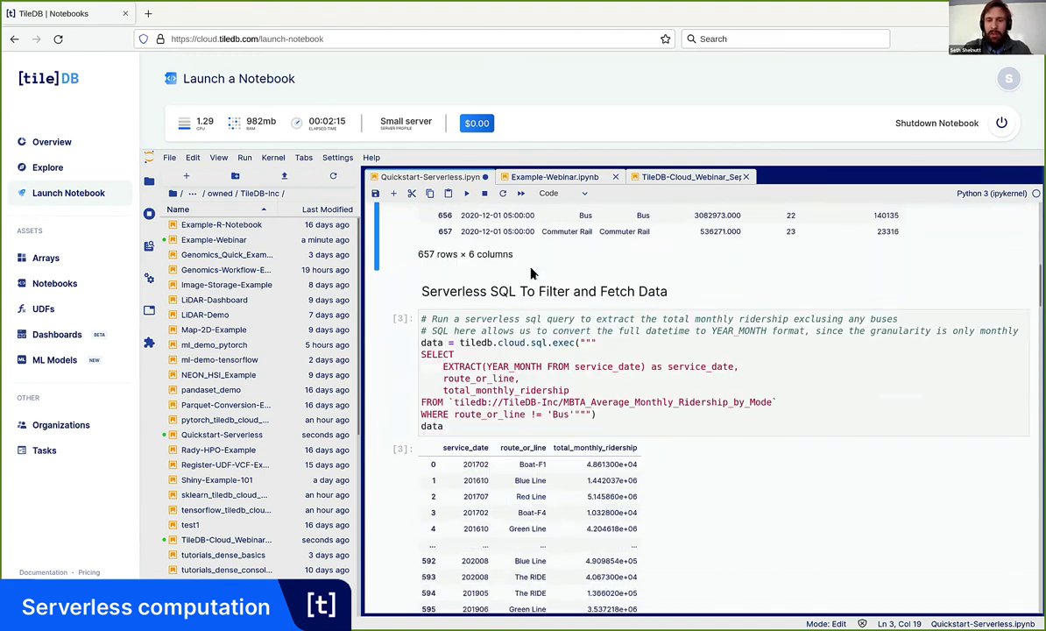
{"action": "scroll", "coordinate": [530, 274], "scroll_direction": "down", "scroll_amount": 4}
{"action": "scroll", "coordinate": [525, 298], "scroll_direction": "up", "scroll_amount": 3}
{"action": "left_click", "coordinate": [525, 318]}
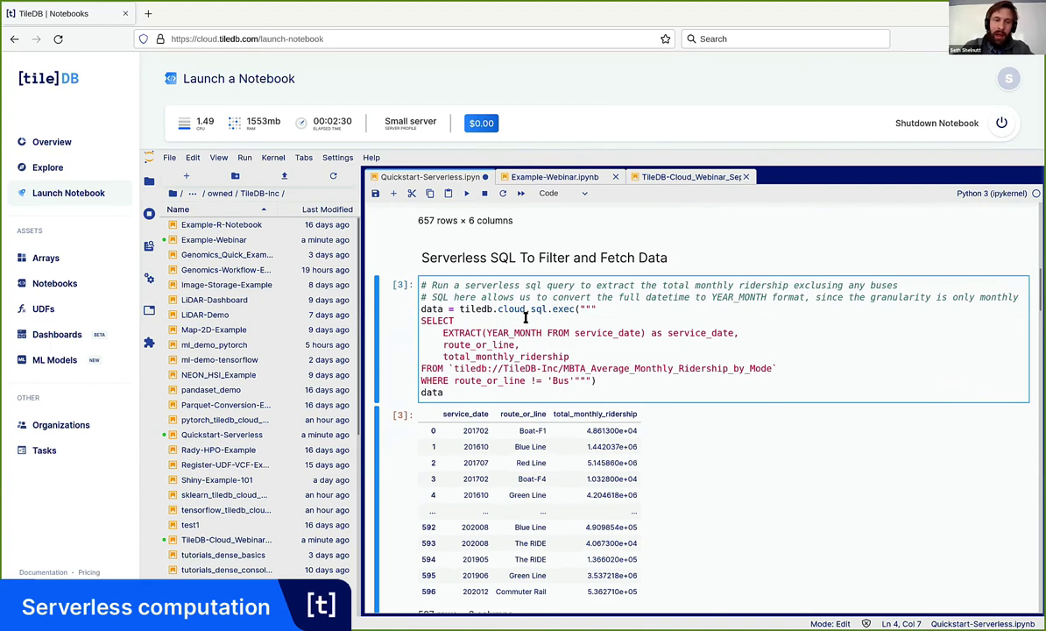
{"action": "left_click", "coordinate": [465, 193]}
{"action": "left_click_drag", "start_coordinate": [421, 321], "coordinate": [573, 380]}
{"action": "left_click", "coordinate": [573, 380]}
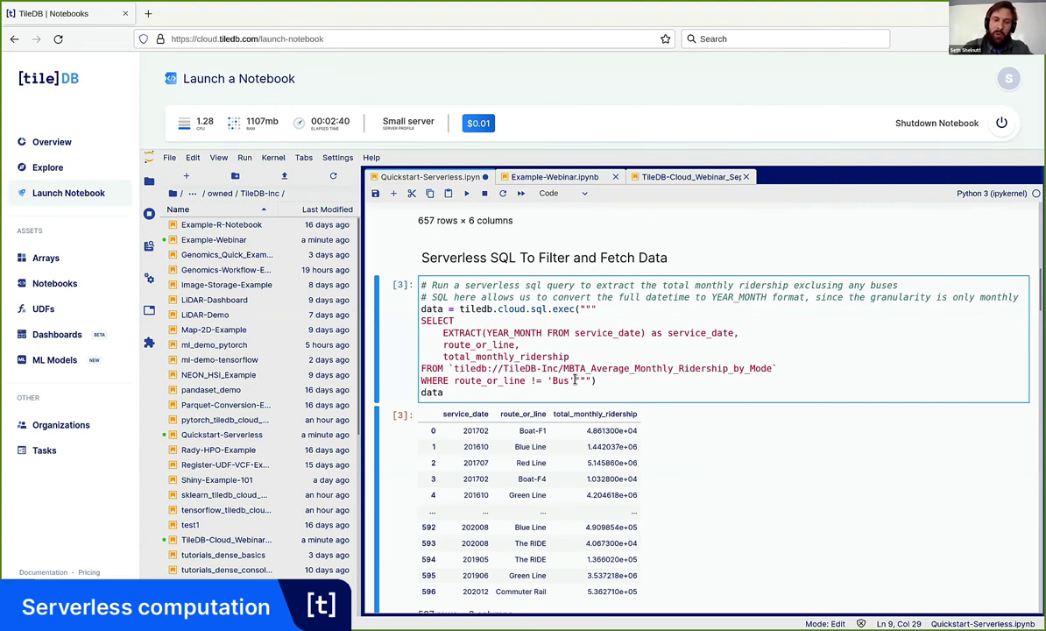
{"action": "key", "text": "ctrl+s"}
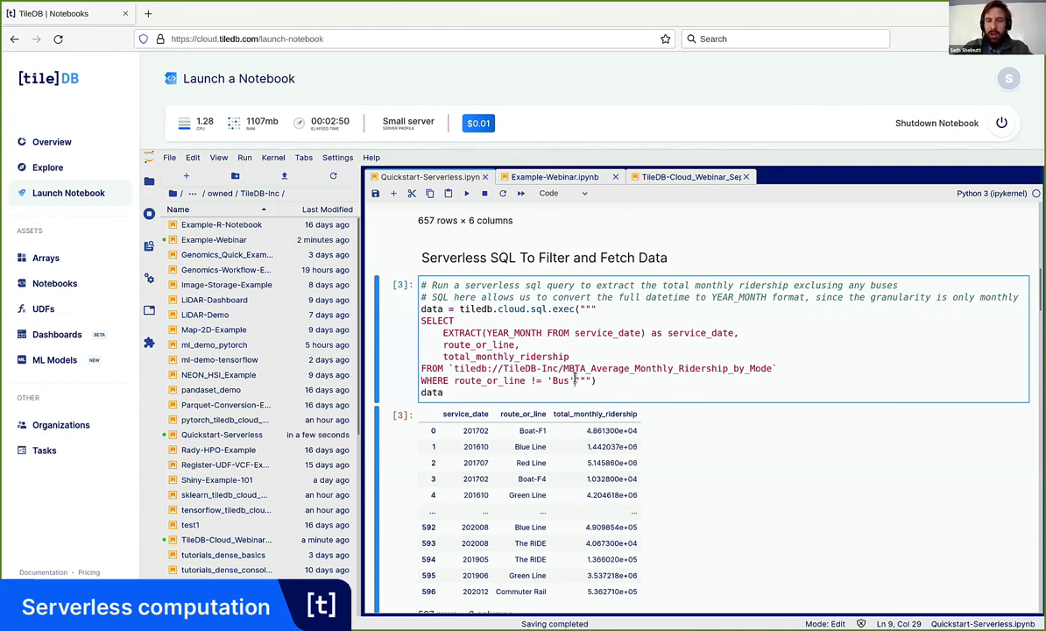
Step: Review the CTE query cell that sums total monthly ridership by service date, run it, and inspect the time series plot
{"action": "left_click", "coordinate": [480, 333]}
{"action": "scroll", "coordinate": [490, 368], "scroll_direction": "down", "scroll_amount": 5}
{"action": "left_click", "coordinate": [505, 405]}
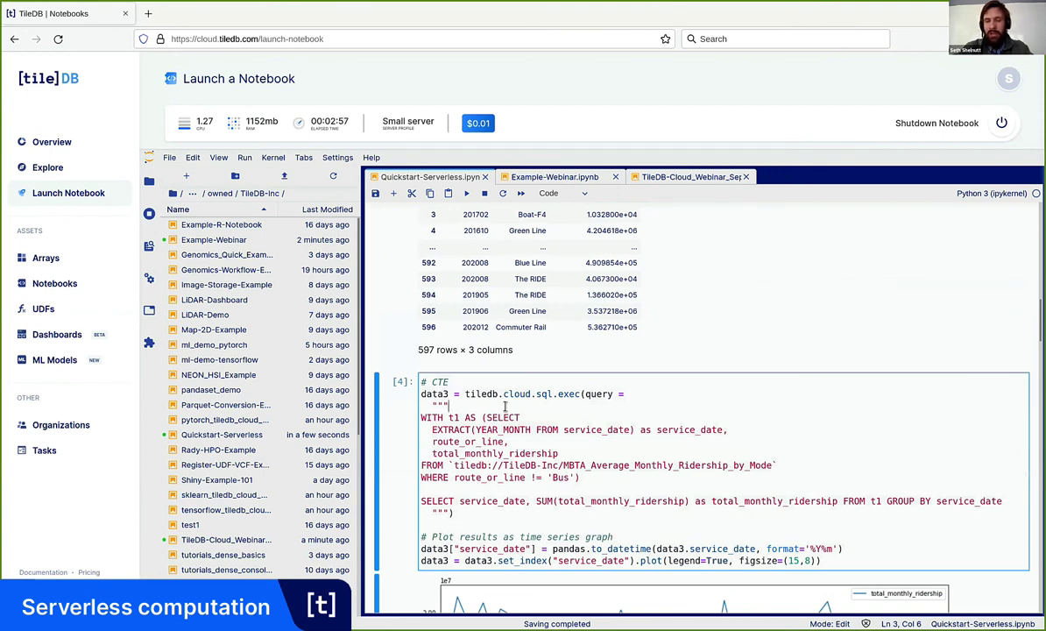
{"action": "left_click_drag", "start_coordinate": [422, 417], "coordinate": [549, 478]}
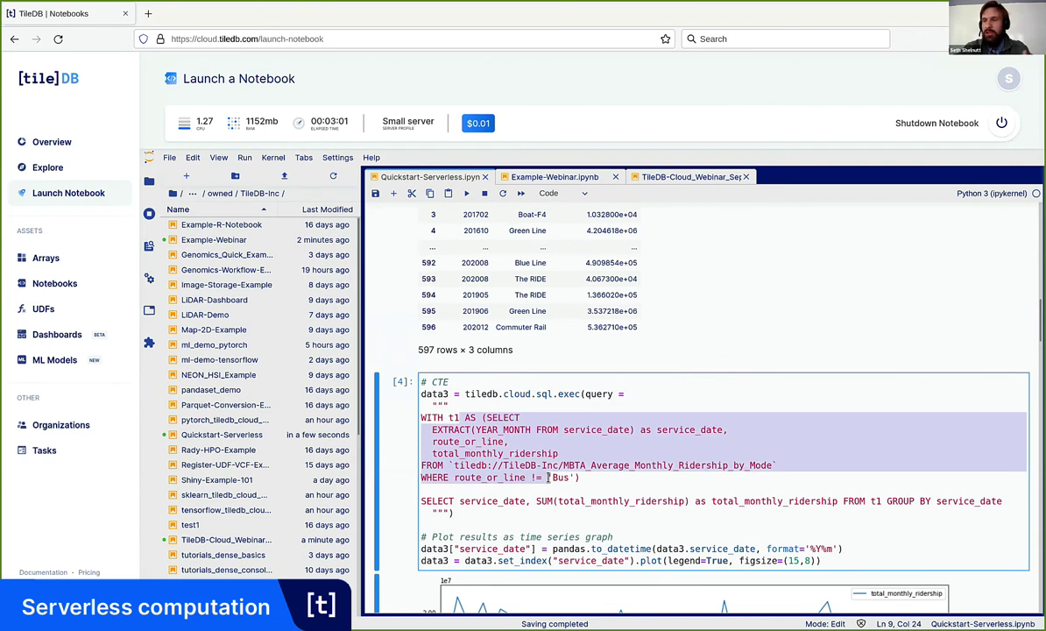
{"action": "left_click", "coordinate": [552, 477]}
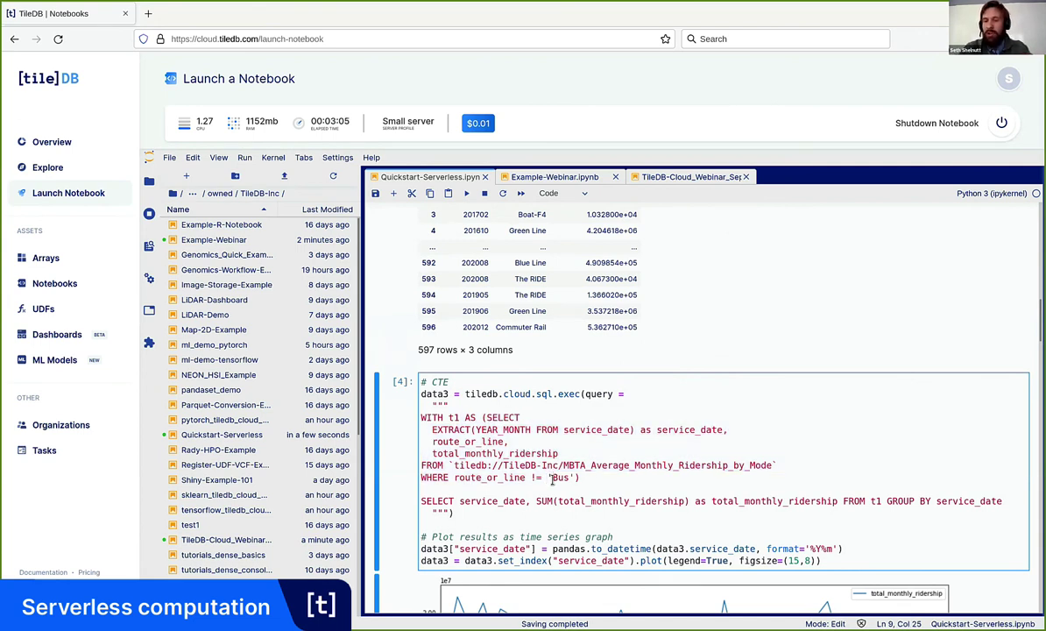
{"action": "left_click", "coordinate": [469, 193]}
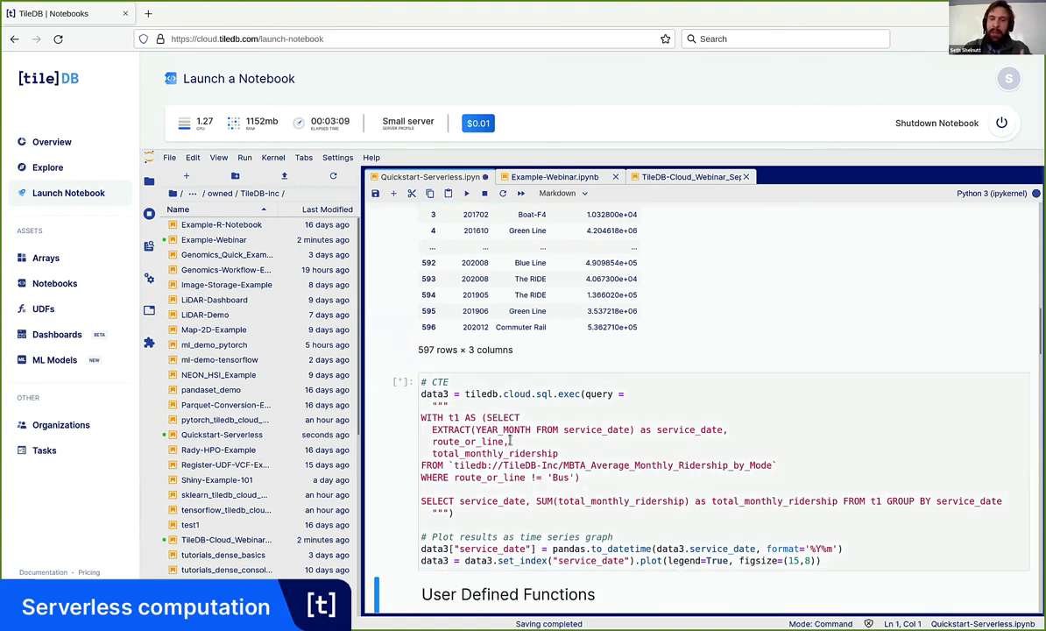
{"action": "scroll", "coordinate": [512, 438], "scroll_direction": "down", "scroll_amount": 3}
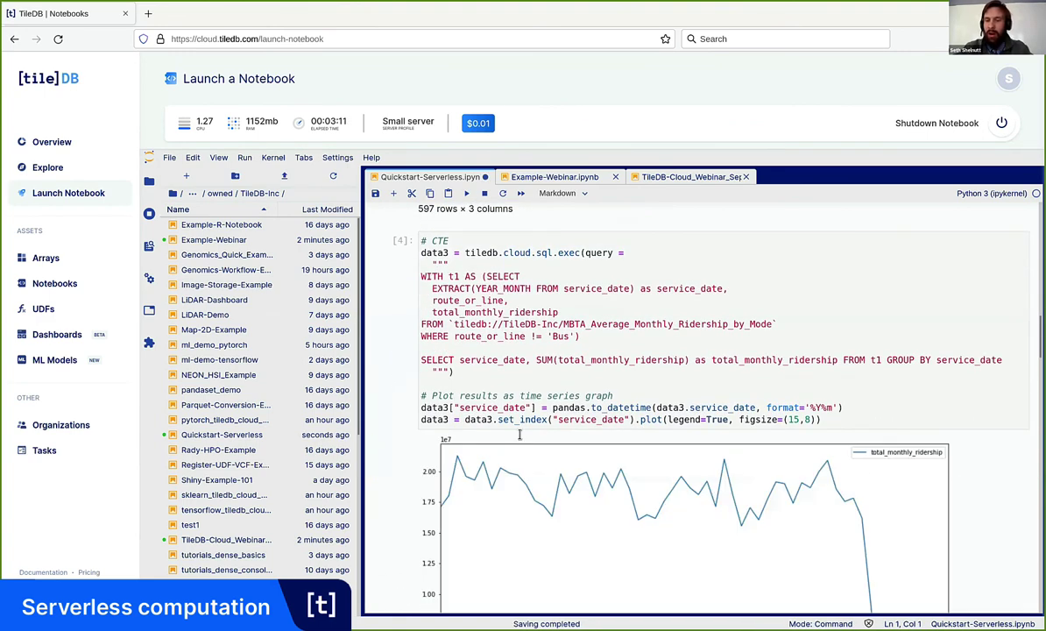
{"action": "scroll", "coordinate": [526, 410], "scroll_direction": "down", "scroll_amount": 1}
{"action": "scroll", "coordinate": [490, 381], "scroll_direction": "up", "scroll_amount": 2}
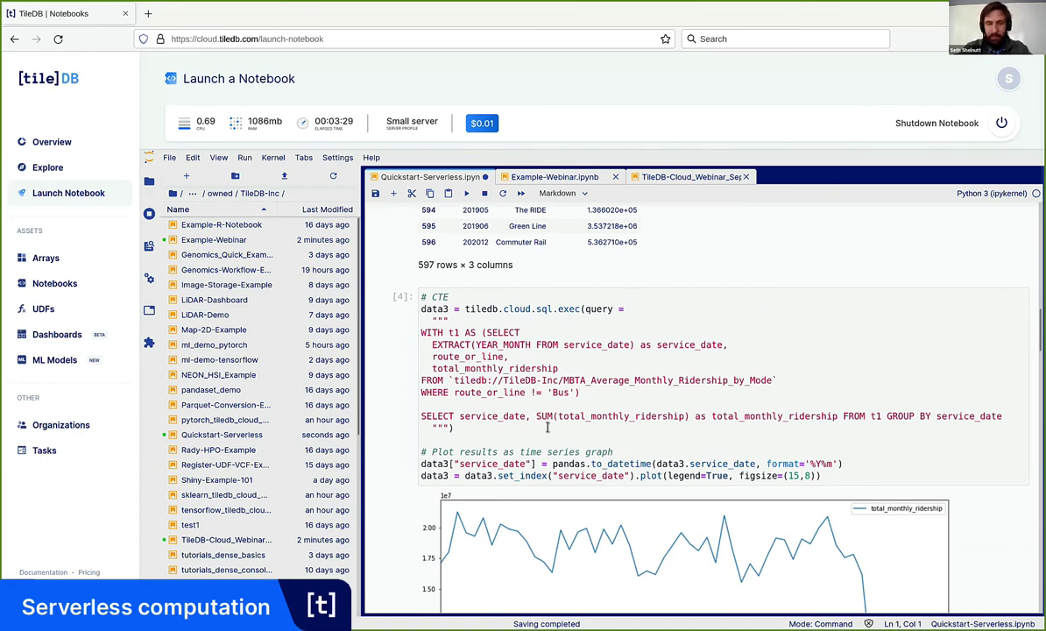
Step: Examine the CTE cell's time series plotting code and the total_monthly_ridership graph down to the User Defined Functions section
{"action": "scroll", "coordinate": [547, 427], "scroll_direction": "down", "scroll_amount": 2}
{"action": "left_click", "coordinate": [474, 385]}
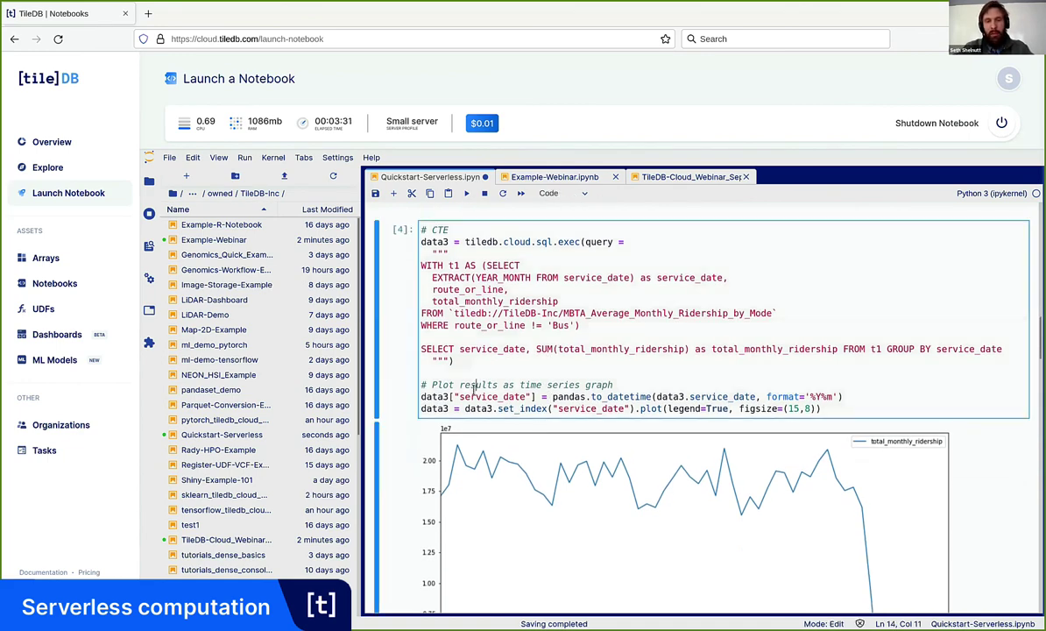
{"action": "scroll", "coordinate": [474, 391], "scroll_direction": "down", "scroll_amount": 2}
{"action": "left_click", "coordinate": [495, 303]}
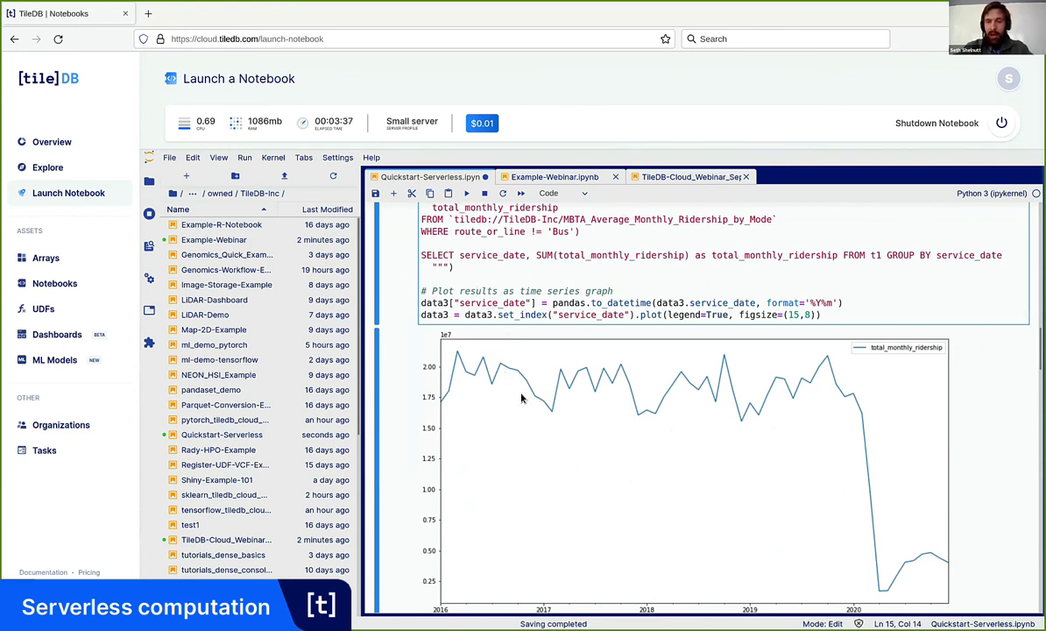
{"action": "scroll", "coordinate": [521, 398], "scroll_direction": "down", "scroll_amount": 1}
{"action": "scroll", "coordinate": [521, 399], "scroll_direction": "down", "scroll_amount": 1}
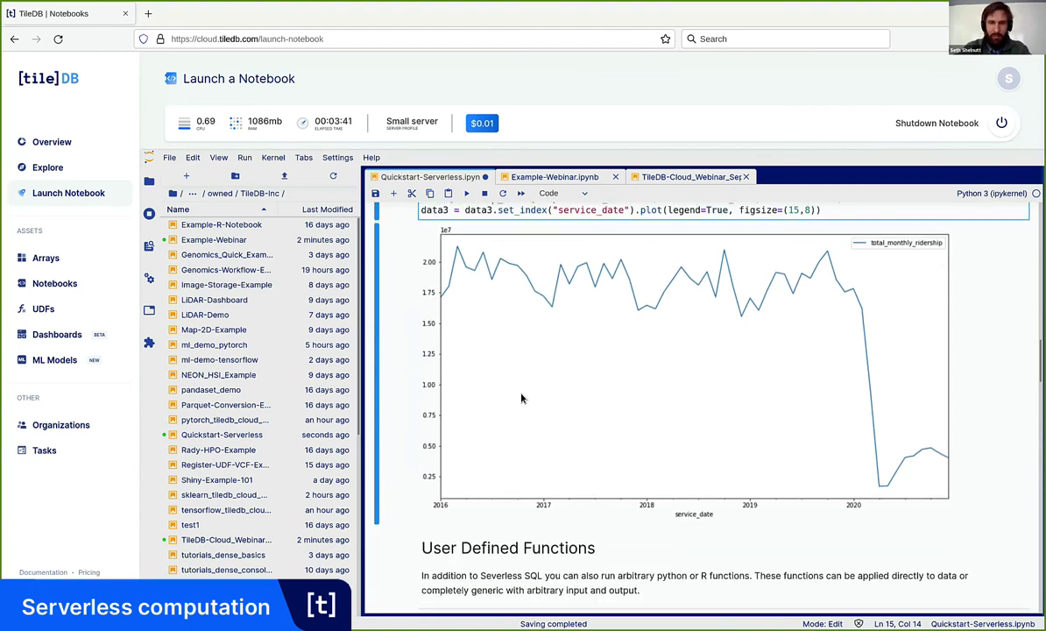
{"action": "scroll", "coordinate": [521, 398], "scroll_direction": "down", "scroll_amount": 3}
{"action": "scroll", "coordinate": [520, 399], "scroll_direction": "down", "scroll_amount": 1}
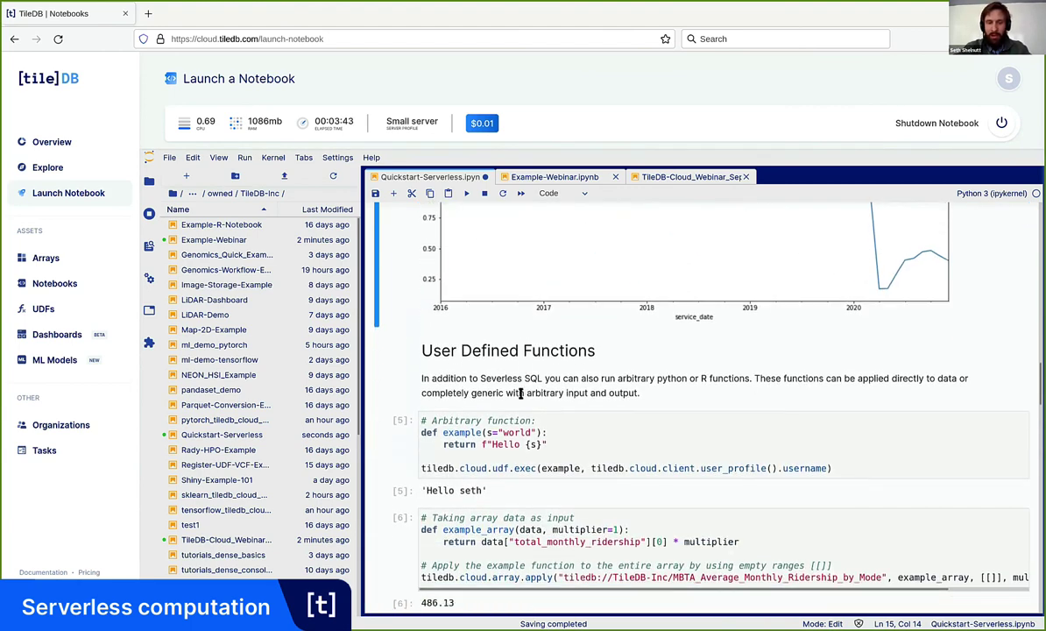
Step: Review the arbitrary function cell defining example(s="world") and run it serverlessly through tiledb.cloud.udf.exec with the profile username
{"action": "left_click", "coordinate": [525, 402]}
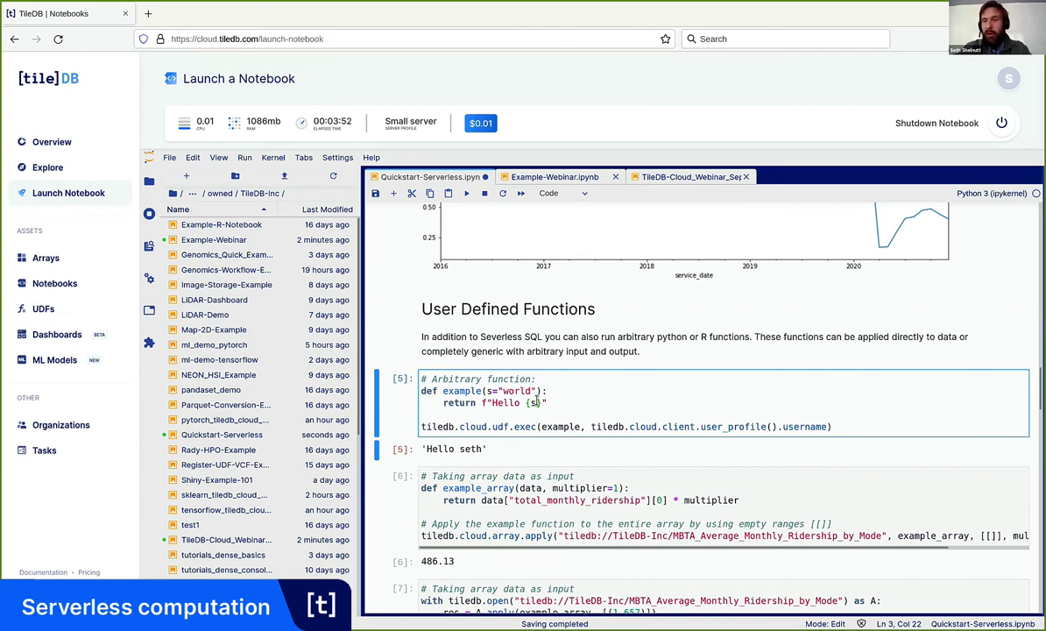
{"action": "type", "text": "}\""}
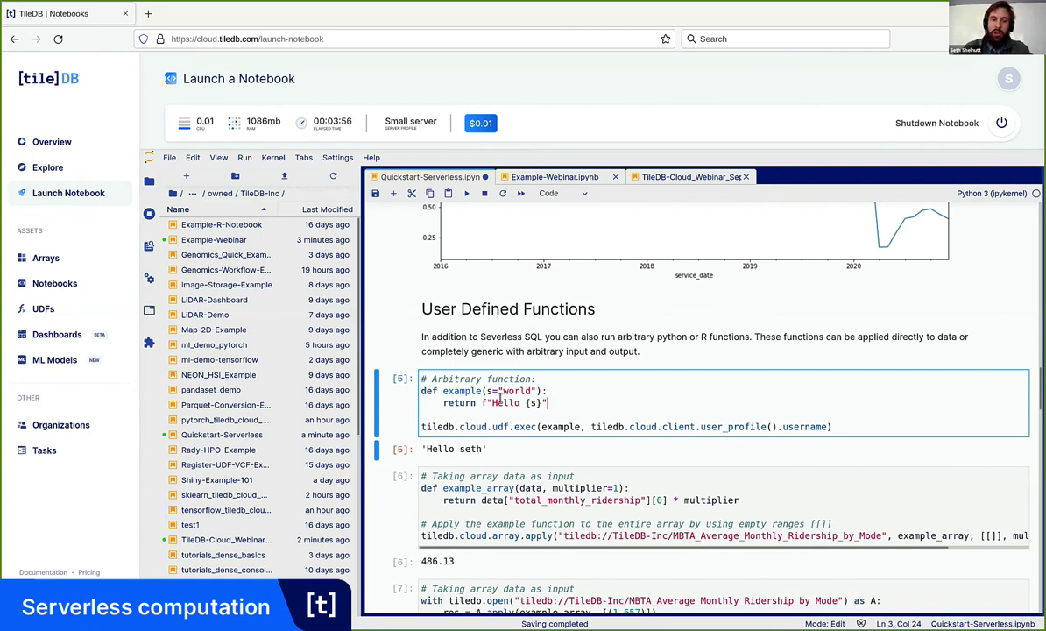
{"action": "double_click", "coordinate": [464, 393]}
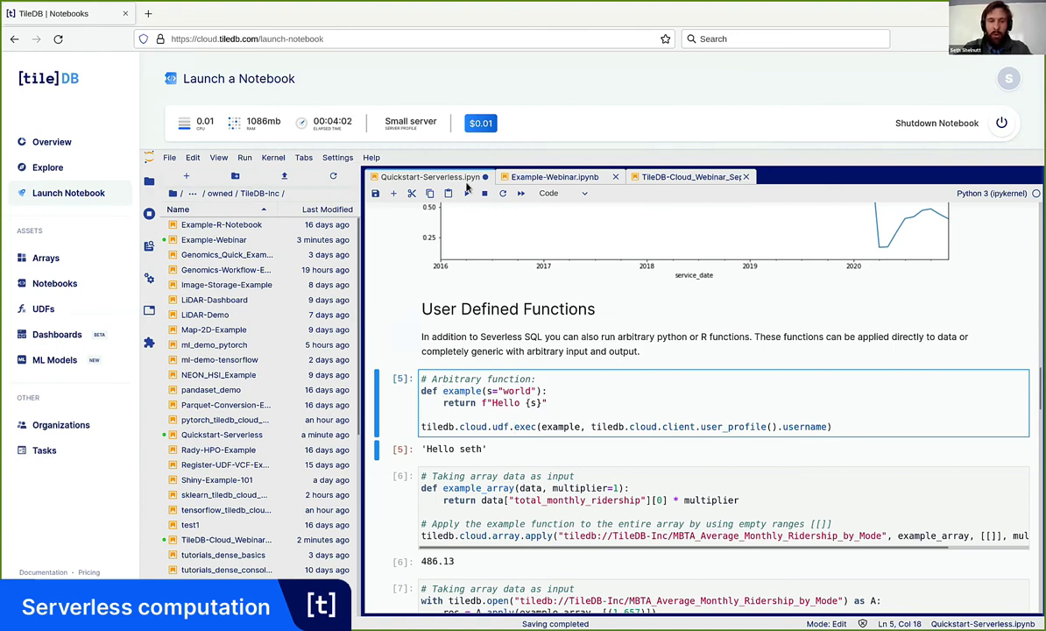
{"action": "key", "text": "shift+Return"}
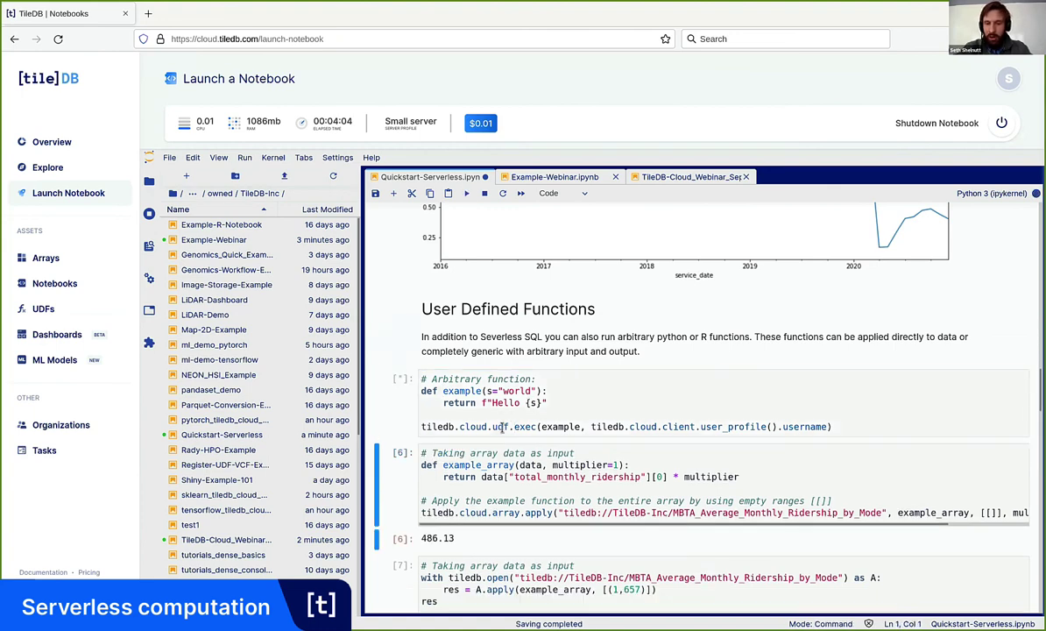
{"action": "left_click", "coordinate": [536, 426]}
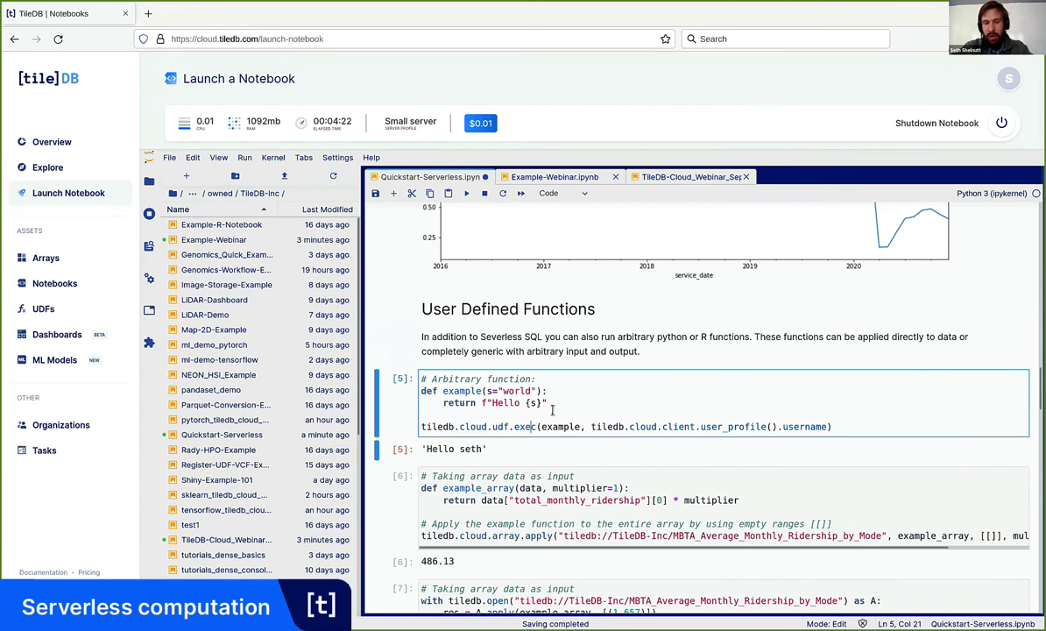
{"action": "left_click", "coordinate": [482, 450]}
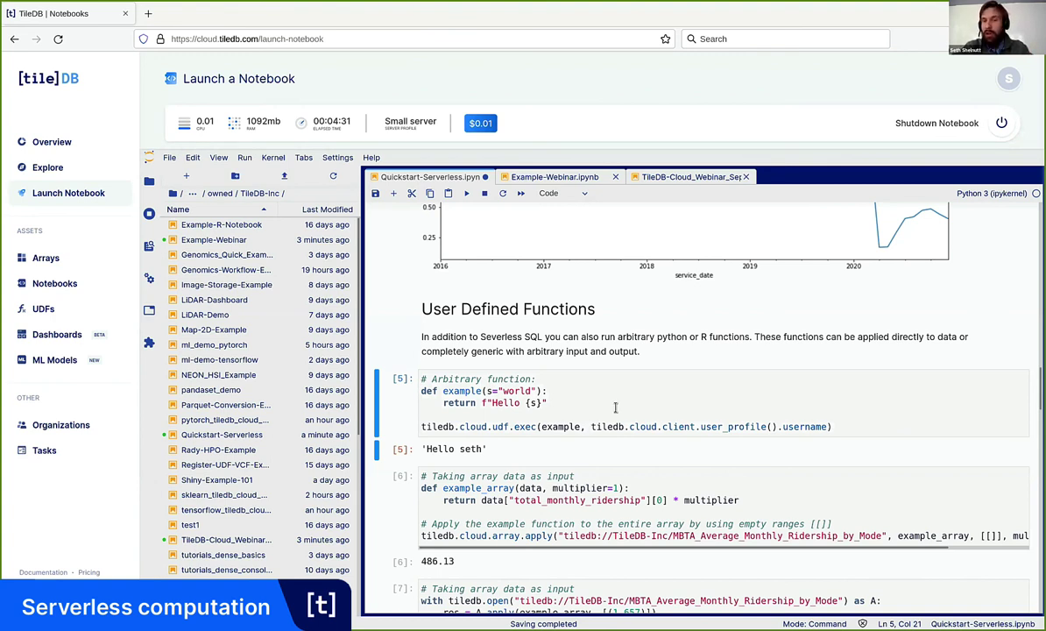
Step: Review the example_array function's data and multiplier parameters and its return expression, and run the cell applying it to the entire ridership array
{"action": "scroll", "coordinate": [575, 407], "scroll_direction": "down", "scroll_amount": 2}
{"action": "left_click", "coordinate": [567, 421]}
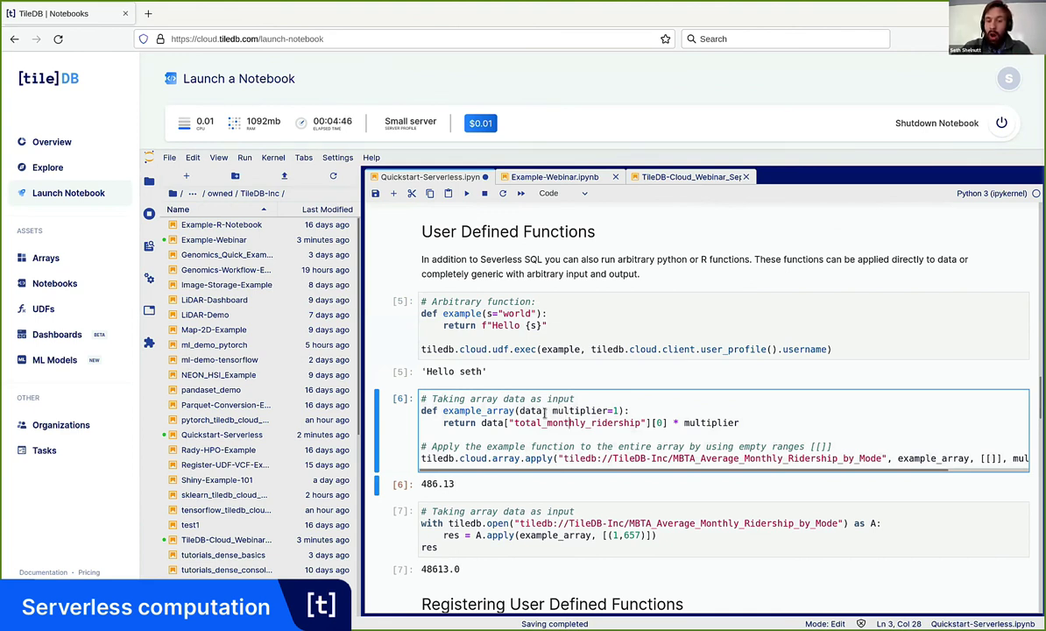
{"action": "left_click", "coordinate": [545, 412]}
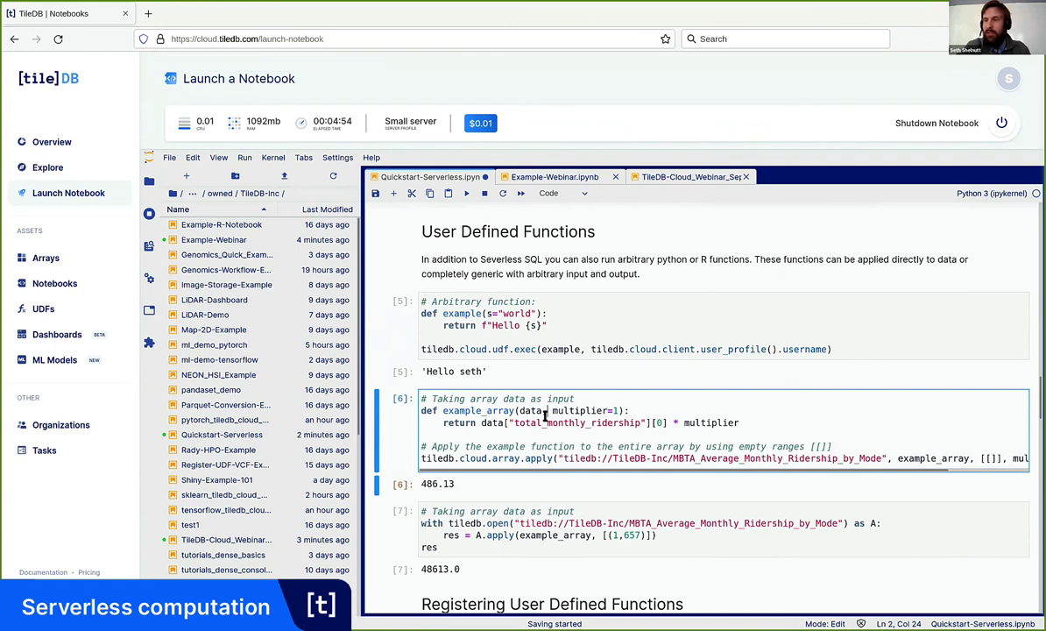
{"action": "left_click_drag", "start_coordinate": [516, 410], "coordinate": [621, 410]}
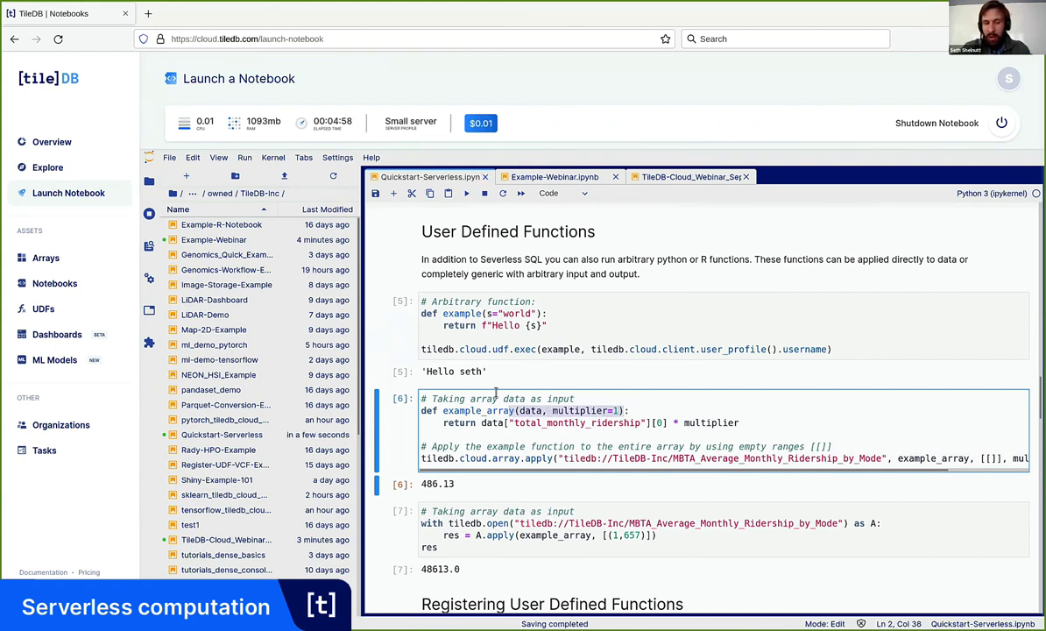
{"action": "left_click", "coordinate": [530, 410]}
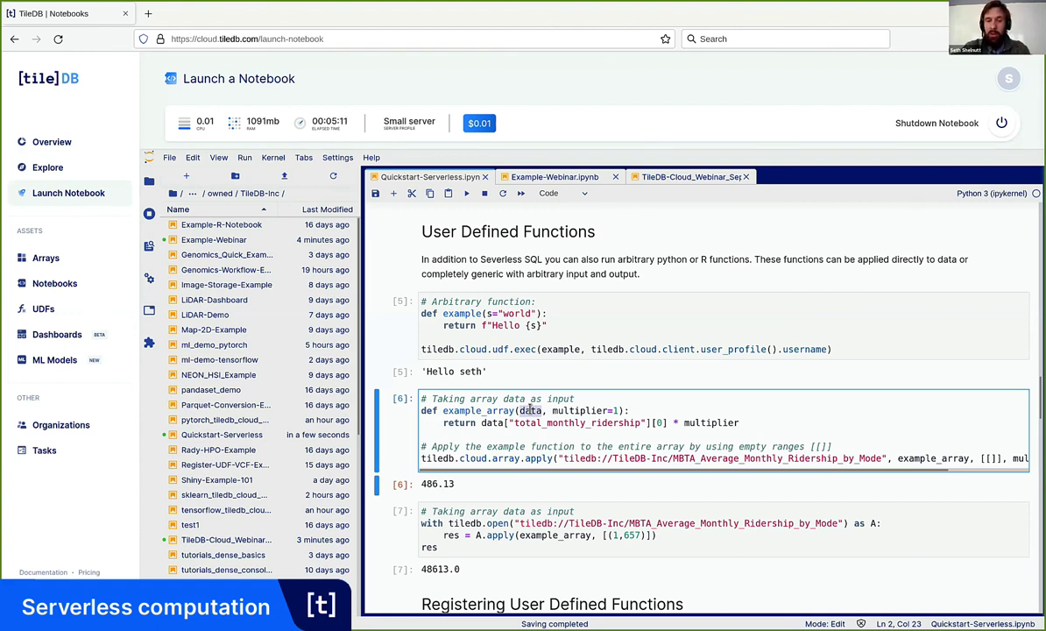
{"action": "left_click_drag", "start_coordinate": [509, 422], "coordinate": [711, 422]}
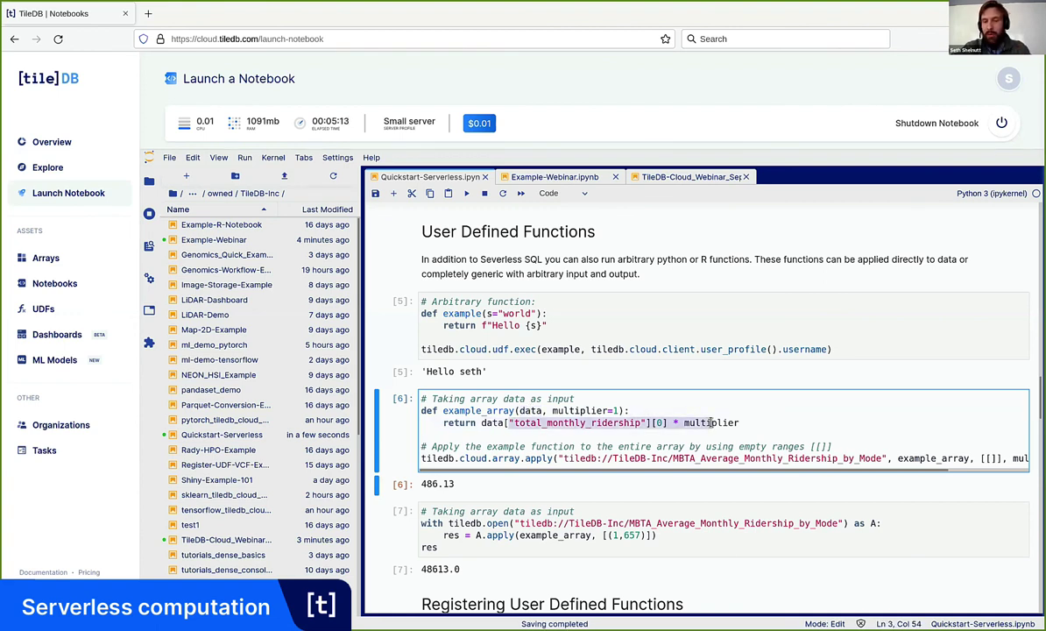
{"action": "left_click", "coordinate": [711, 422]}
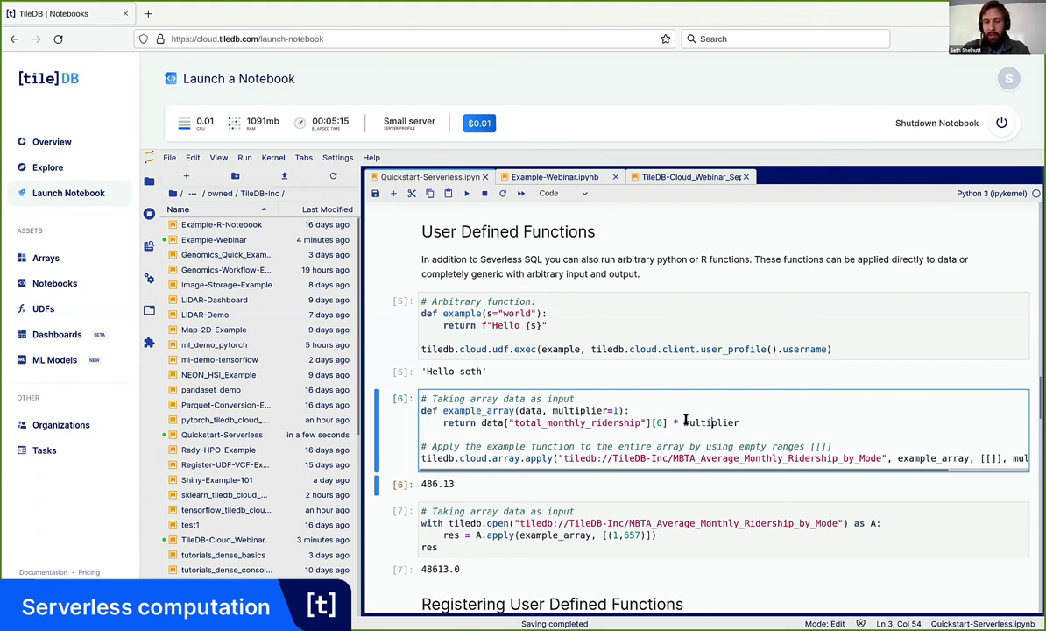
{"action": "left_click", "coordinate": [466, 192]}
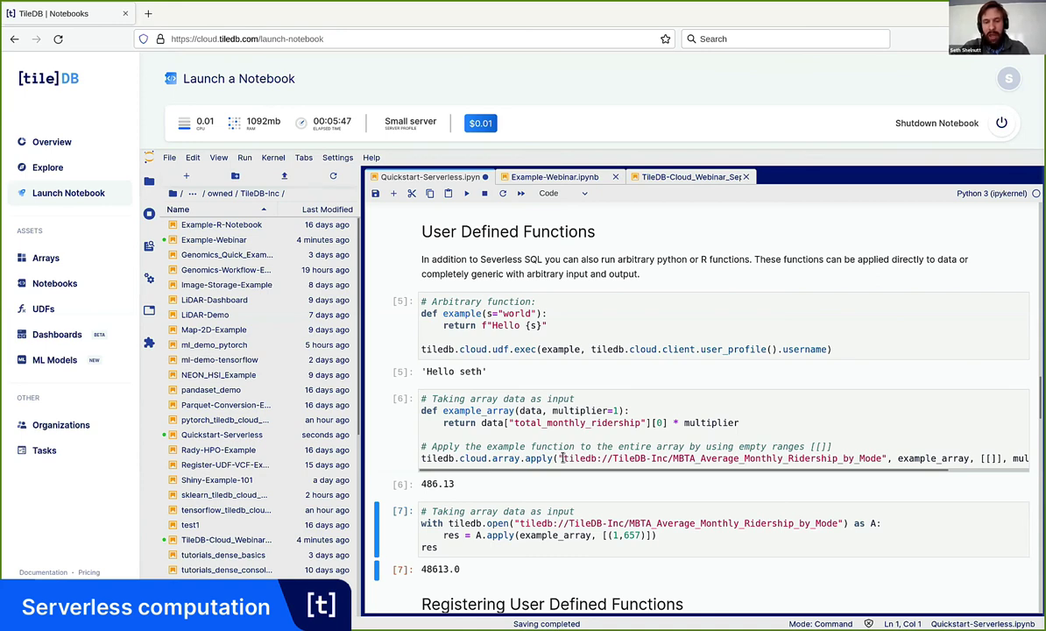
Step: Run the cell that applies example_array over range (1,657) of the opened array, and compare A.apply with tiledb.cloud.array.apply
{"action": "scroll", "coordinate": [561, 457], "scroll_direction": "down", "scroll_amount": 1}
{"action": "left_click", "coordinate": [571, 464]}
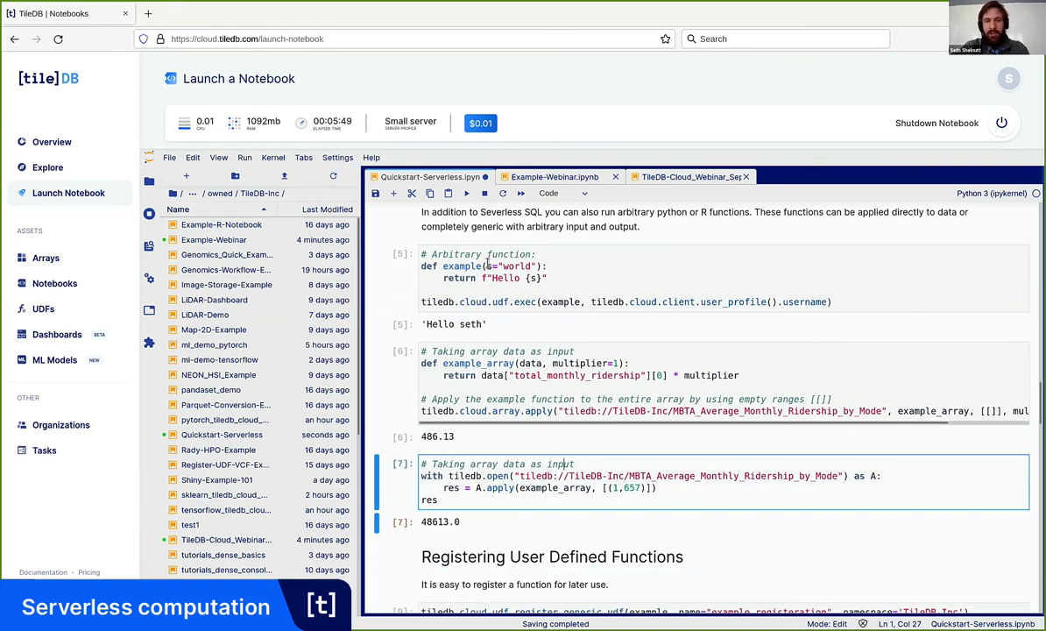
{"action": "key", "text": "shift+Return"}
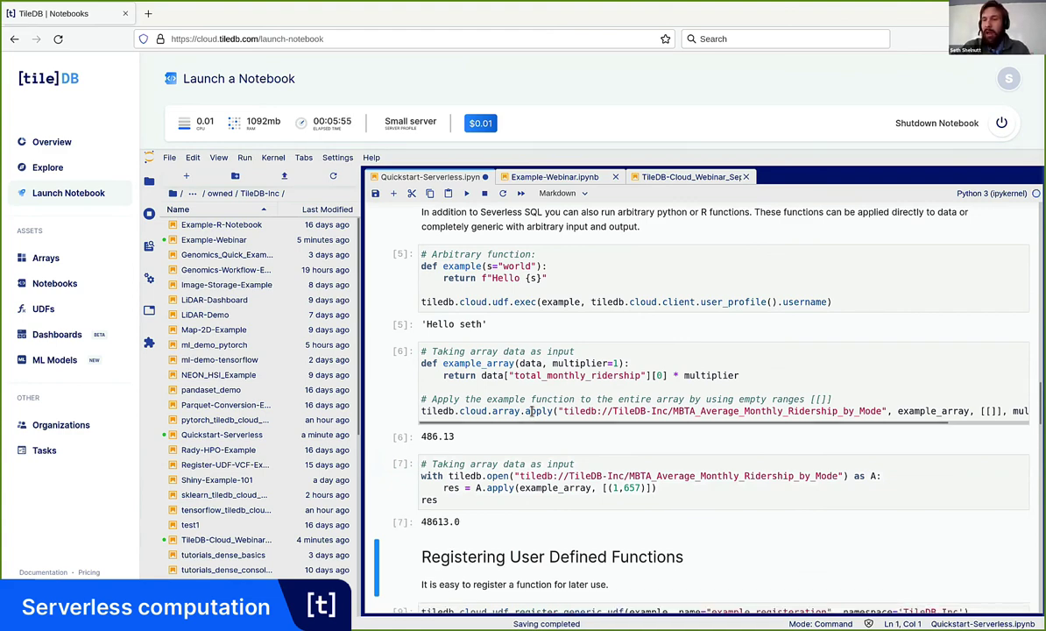
{"action": "left_click_drag", "start_coordinate": [553, 411], "coordinate": [459, 411]}
{"action": "left_click_drag", "start_coordinate": [475, 487], "coordinate": [514, 488]}
{"action": "left_click", "coordinate": [512, 488]}
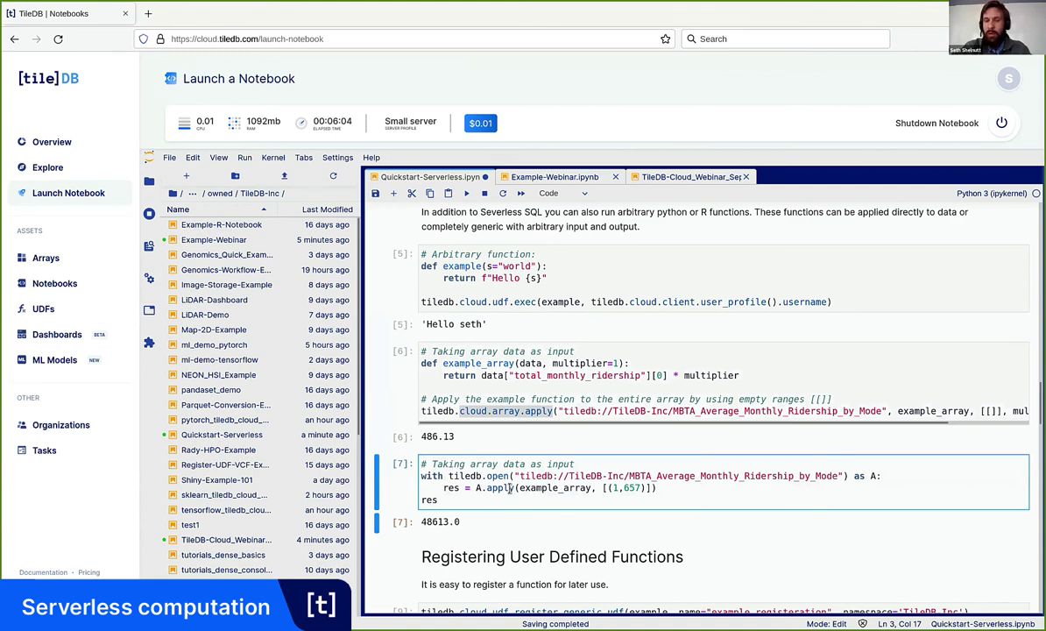
Step: Review the register_generic_udf call for example_registeration, and run the cell executing TileDB-Inc/example_registeration with the profile username
{"action": "scroll", "coordinate": [510, 487], "scroll_direction": "down", "scroll_amount": 1}
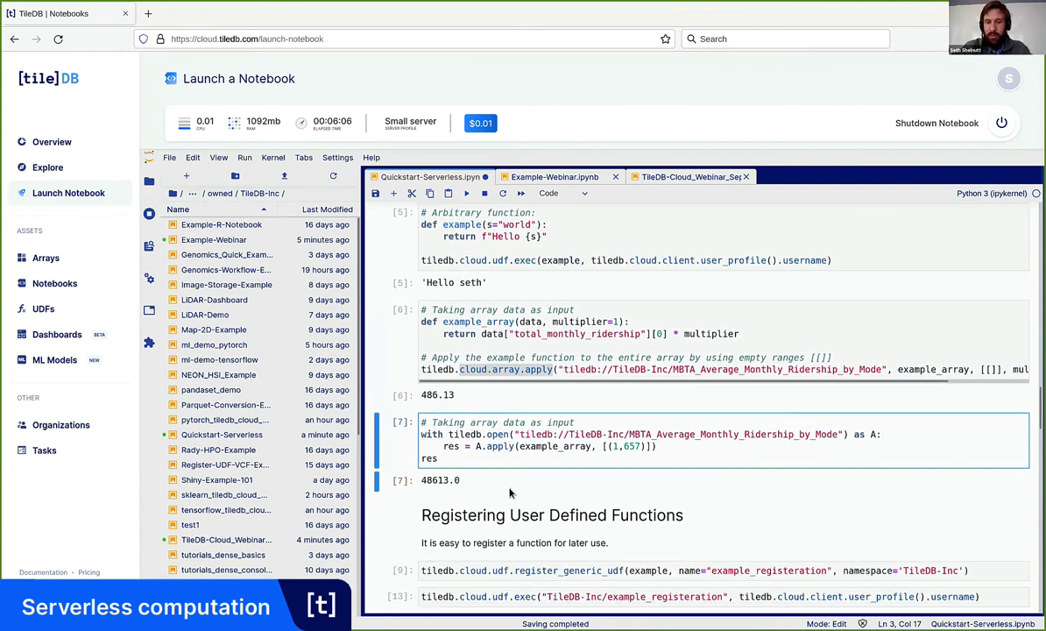
{"action": "scroll", "coordinate": [510, 490], "scroll_direction": "down", "scroll_amount": 2}
{"action": "left_click", "coordinate": [508, 514]}
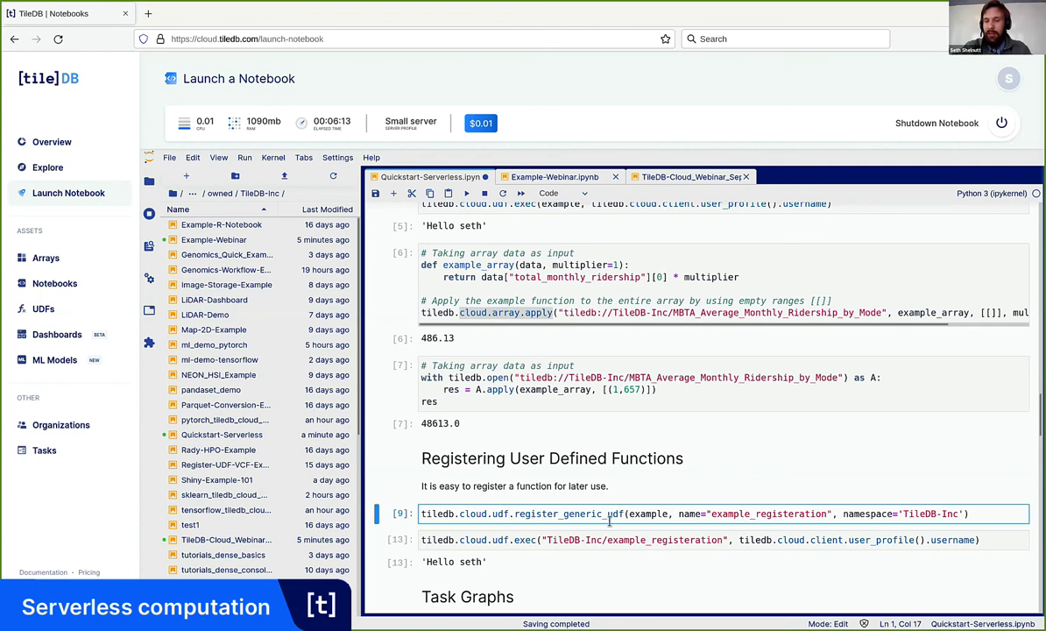
{"action": "left_click_drag", "start_coordinate": [628, 515], "coordinate": [668, 515]}
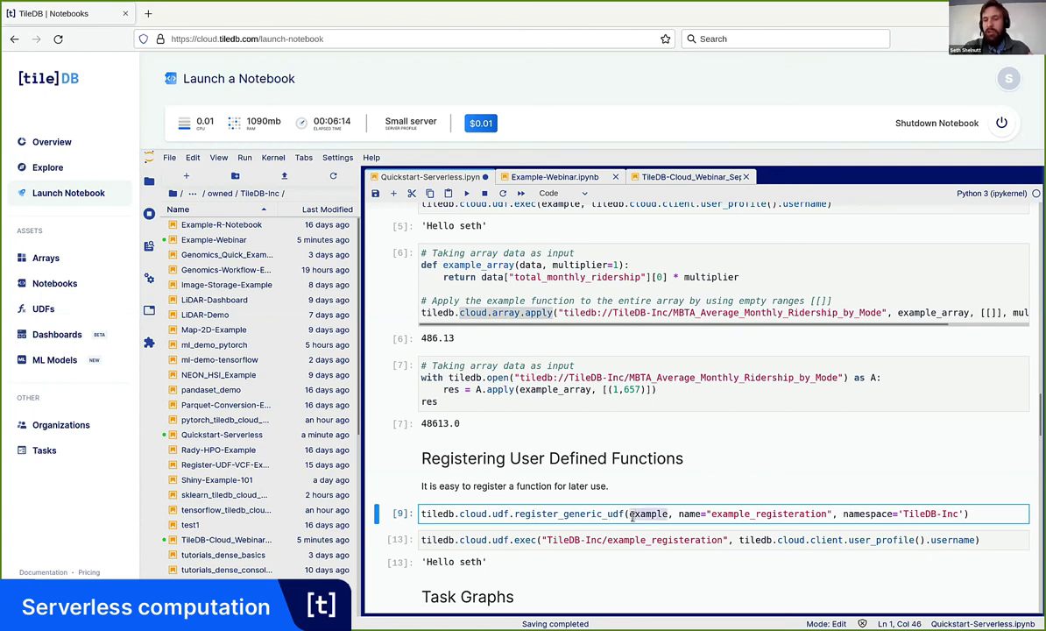
{"action": "double_click", "coordinate": [728, 516]}
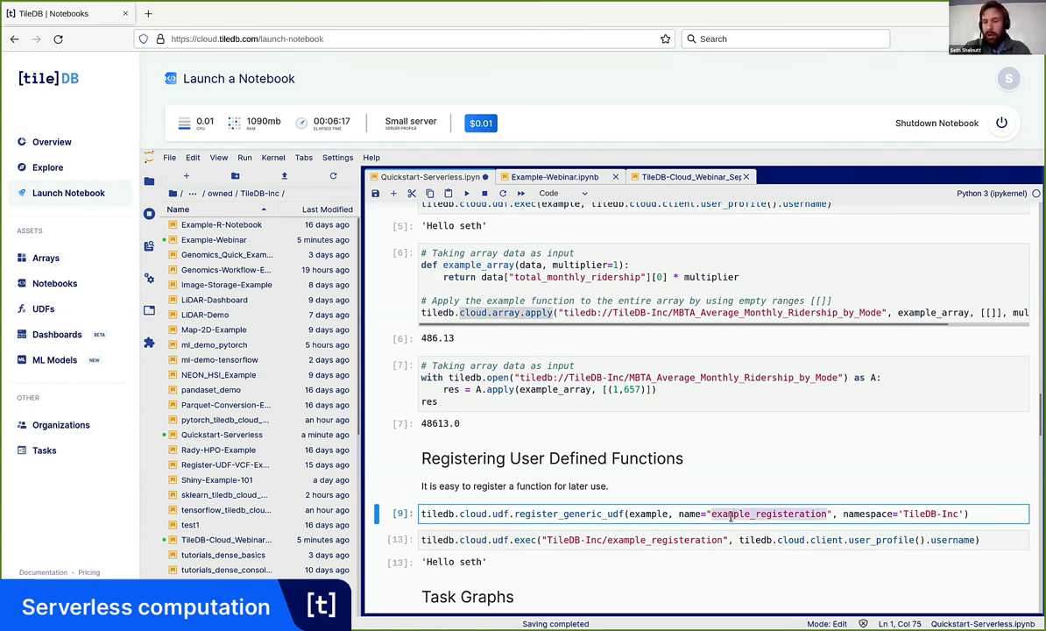
{"action": "left_click", "coordinate": [727, 539]}
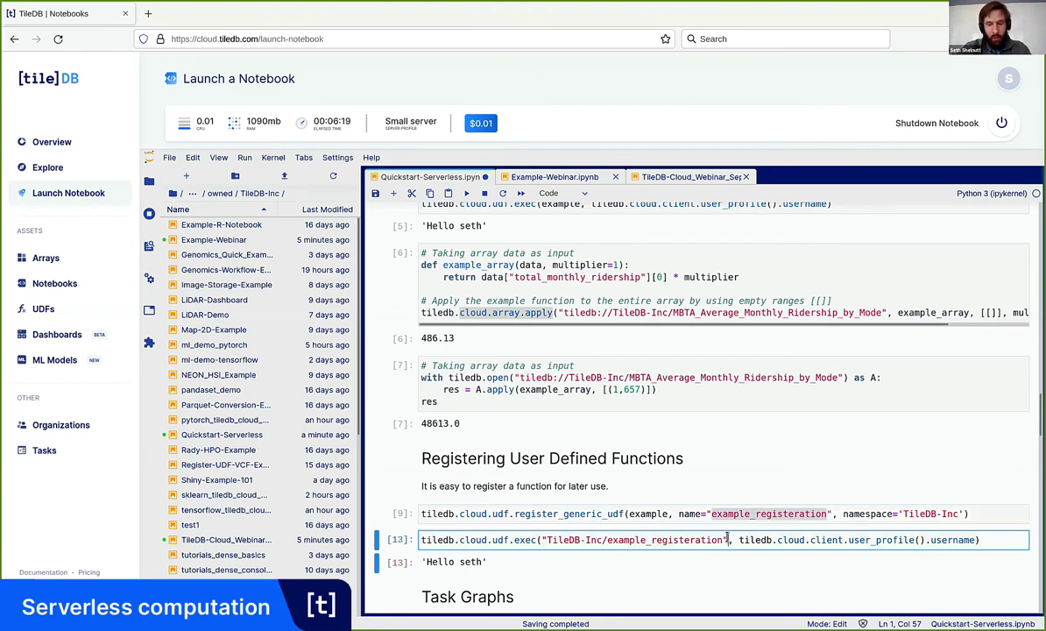
{"action": "key", "text": "shift+Return"}
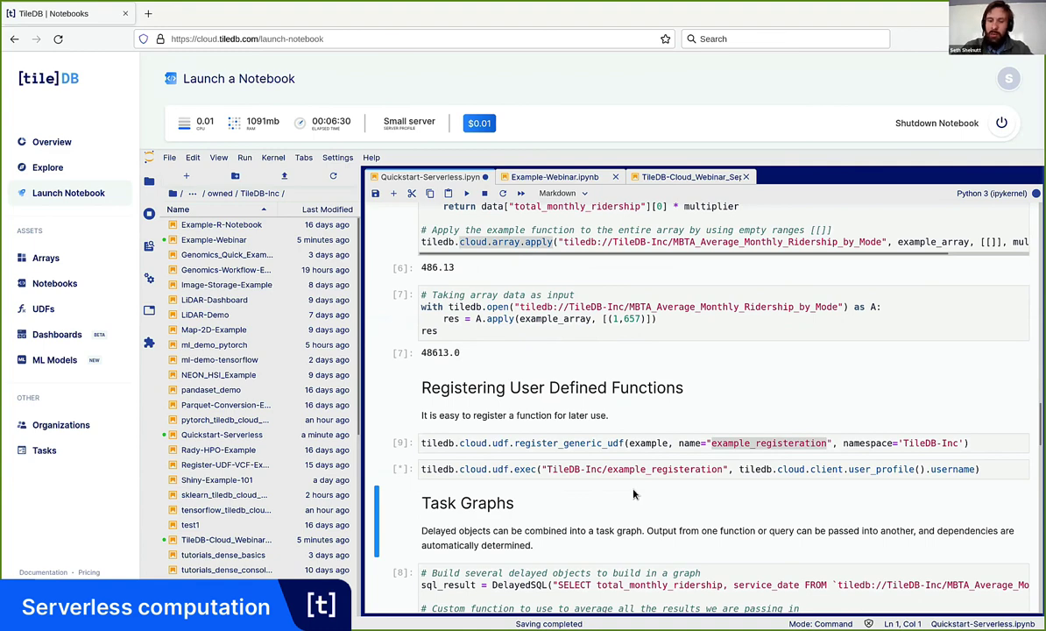
{"action": "left_click", "coordinate": [650, 469]}
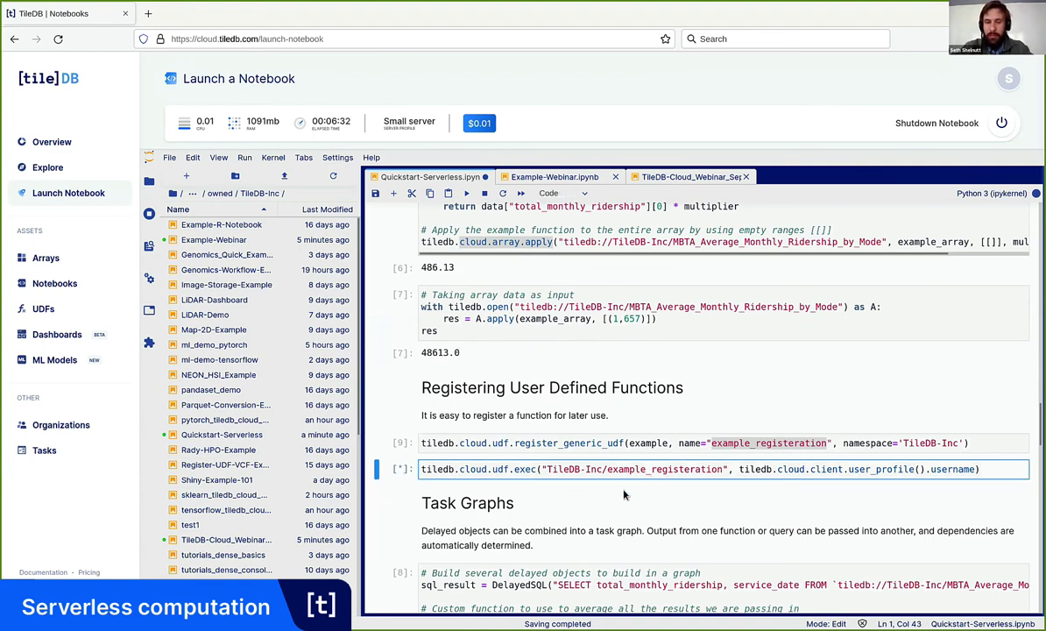
Step: Run the Task Graphs cell that builds the delayed SQL query and the linregress node
{"action": "scroll", "coordinate": [624, 495], "scroll_direction": "down", "scroll_amount": 5}
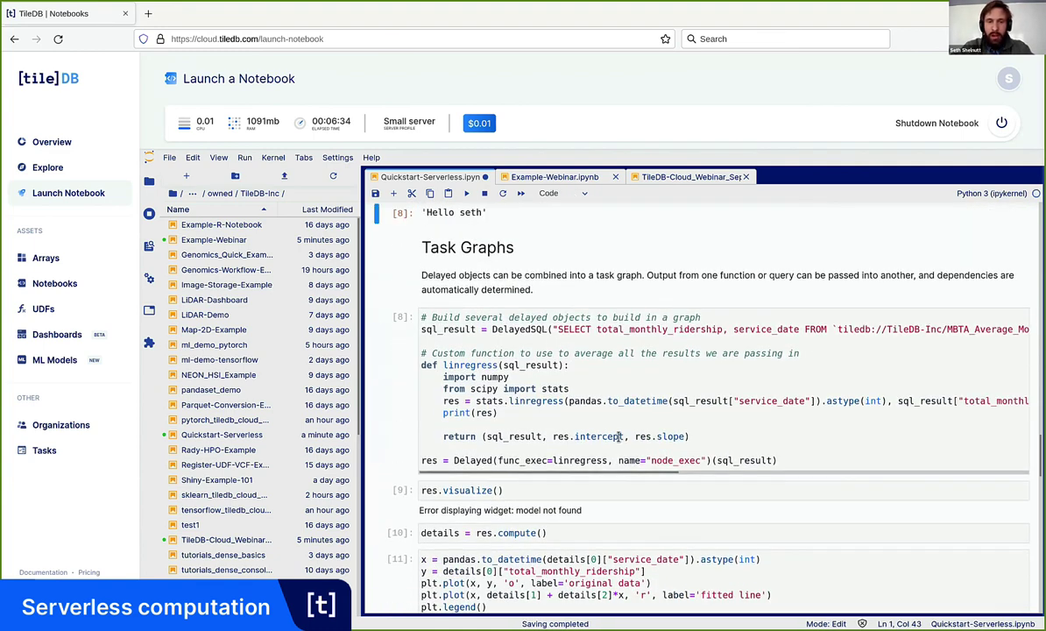
{"action": "scroll", "coordinate": [618, 438], "scroll_direction": "up", "scroll_amount": 2}
{"action": "left_click", "coordinate": [503, 417]}
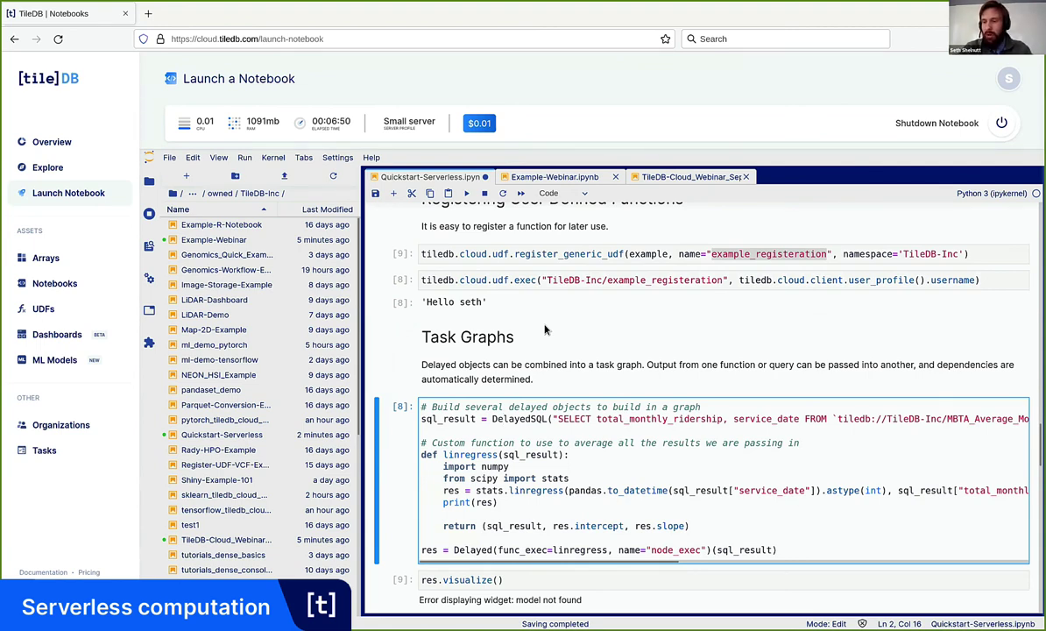
{"action": "right_click", "coordinate": [551, 423]}
{"action": "left_click", "coordinate": [523, 428]}
{"action": "scroll", "coordinate": [523, 428], "scroll_direction": "down", "scroll_amount": 1}
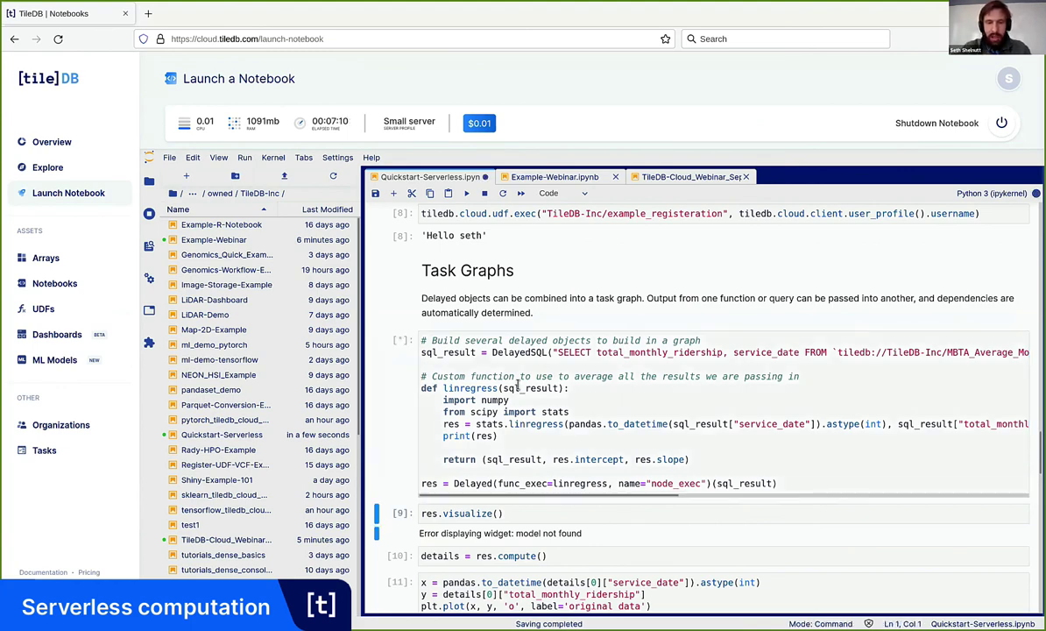
Step: Examine the task graph code: the DelayedSQL SELECT query, the linregress function body, and the Delayed call named node_exec
{"action": "left_click_drag", "start_coordinate": [491, 352], "coordinate": [552, 352]}
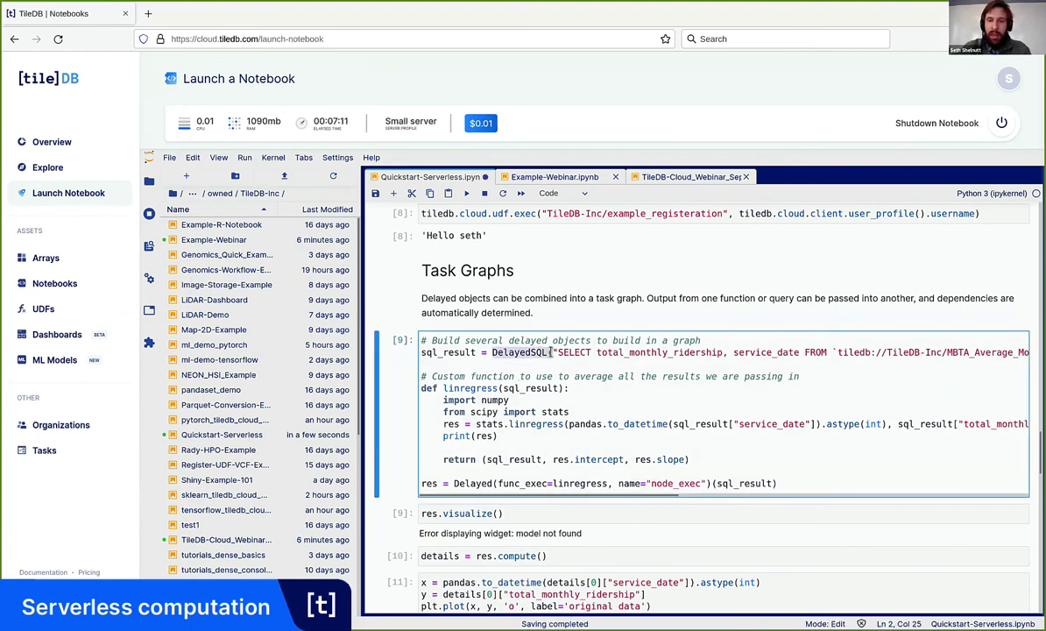
{"action": "left_click", "coordinate": [550, 352]}
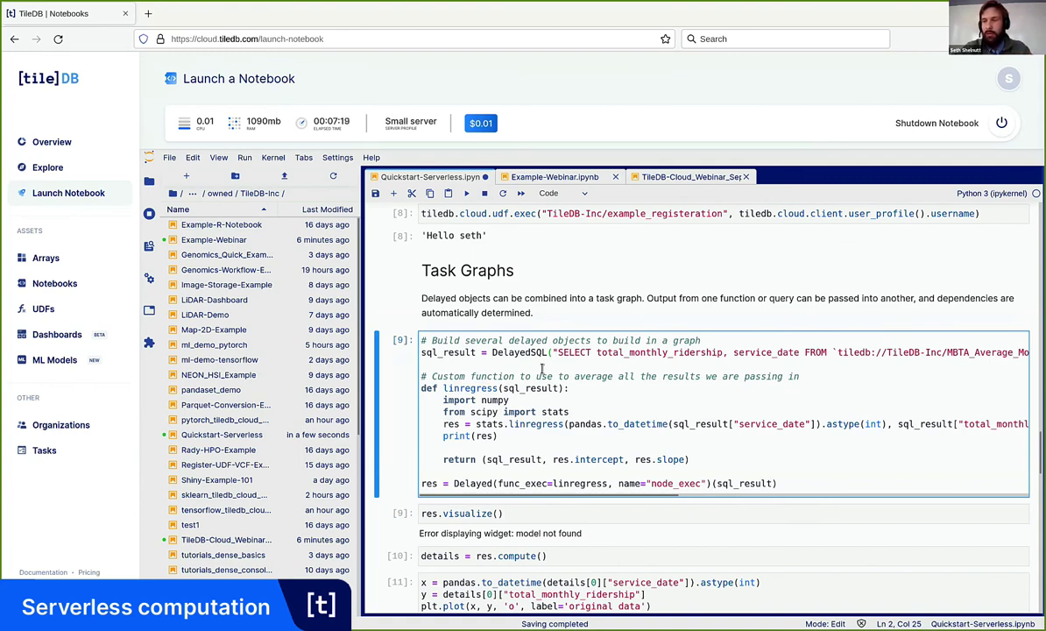
{"action": "left_click_drag", "start_coordinate": [552, 352], "coordinate": [611, 352]}
{"action": "left_click", "coordinate": [611, 352]}
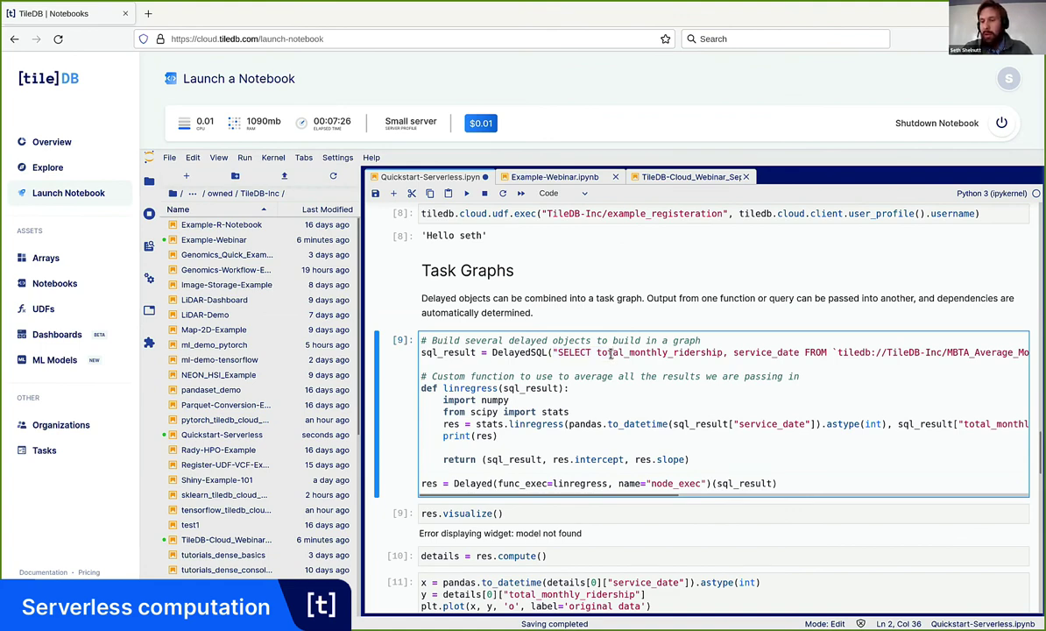
{"action": "left_click", "coordinate": [500, 388]}
{"action": "left_click_drag", "start_coordinate": [500, 388], "coordinate": [703, 459]}
{"action": "left_click", "coordinate": [704, 459]}
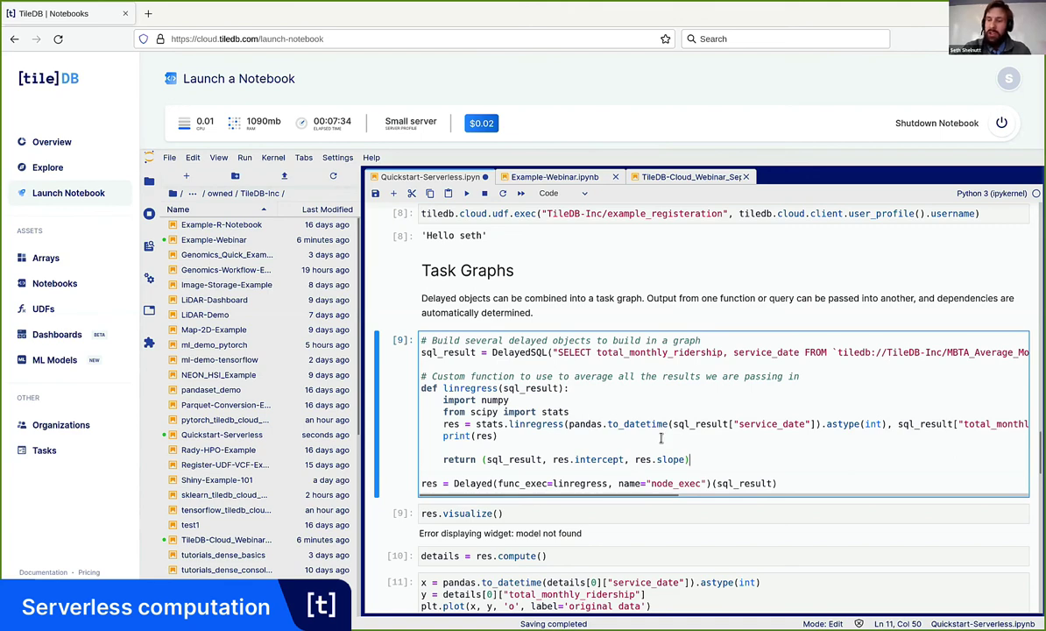
{"action": "key", "text": "Down"}
{"action": "key", "text": "Down"}
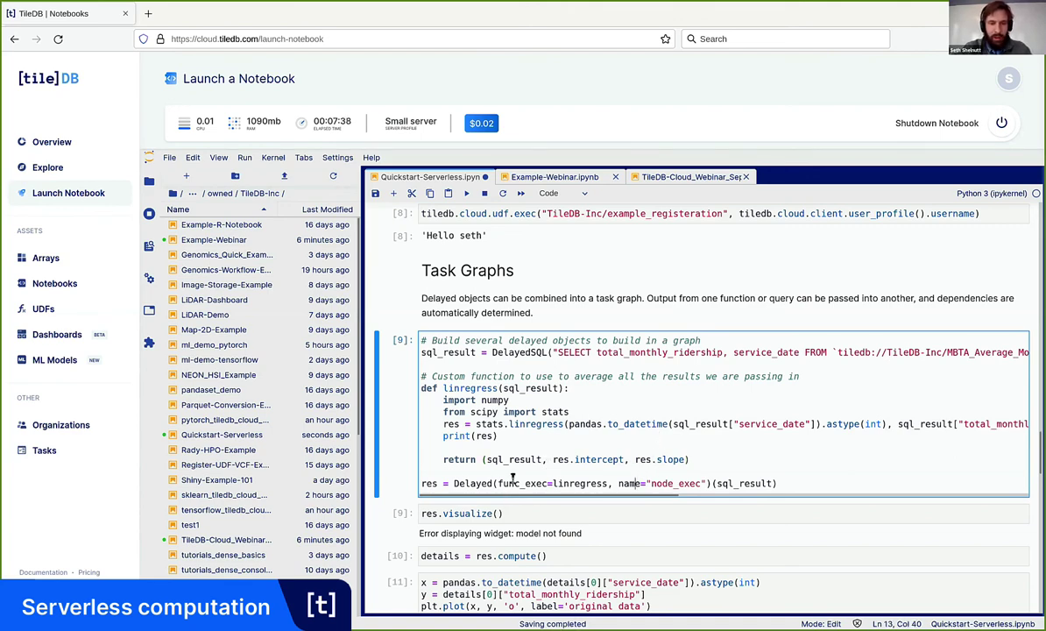
Step: Rerun the cell that builds the linregress task graph, visualize res, and execute the graph with res.compute()
{"action": "key", "text": "shift+Return"}
{"action": "key", "text": "shift+Return"}
{"action": "scroll", "coordinate": [598, 481], "scroll_direction": "down", "scroll_amount": 3}
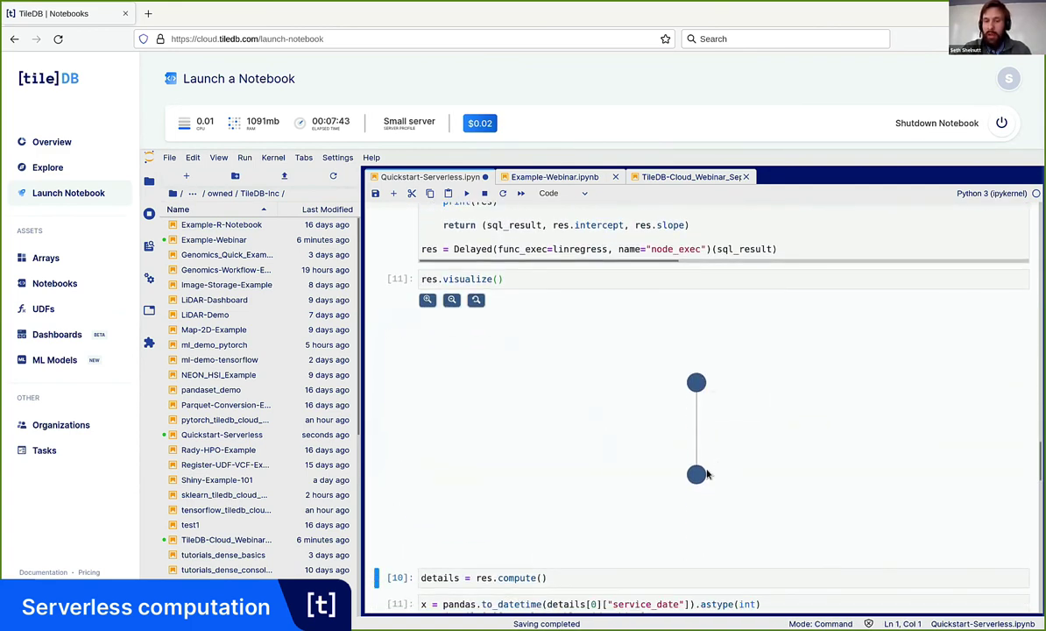
{"action": "left_click", "coordinate": [626, 579]}
{"action": "key", "text": "shift+Return"}
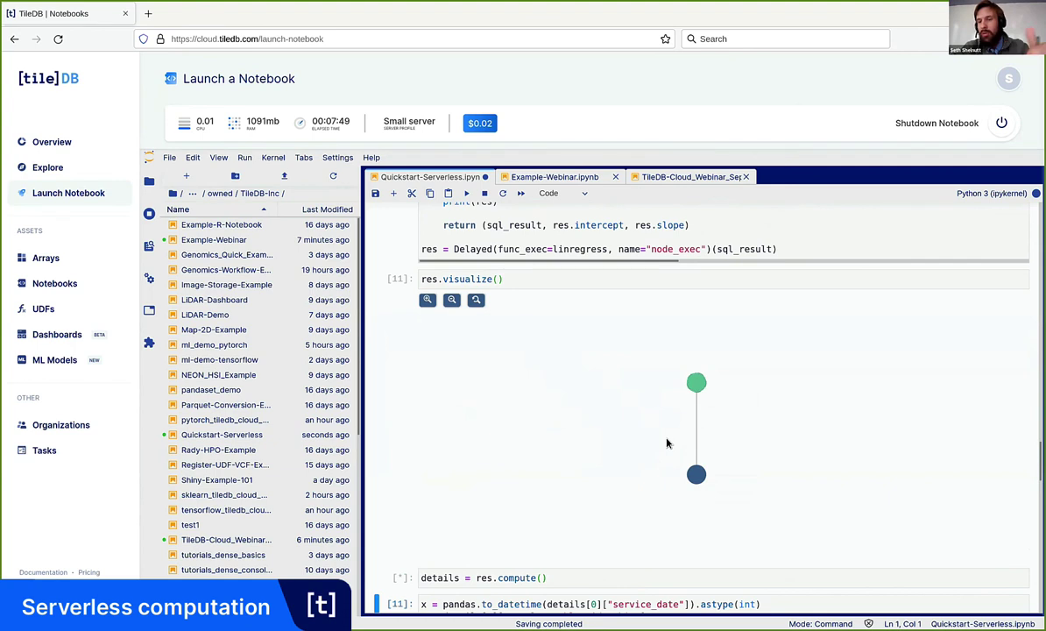
Step: Run the plotting cell that draws total_monthly_ridership against service_date with the fitted regression line
{"action": "scroll", "coordinate": [645, 492], "scroll_direction": "down", "scroll_amount": 3}
{"action": "left_click", "coordinate": [643, 500]}
{"action": "key", "text": "shift+Return"}
{"action": "scroll", "coordinate": [524, 517], "scroll_direction": "down", "scroll_amount": 2}
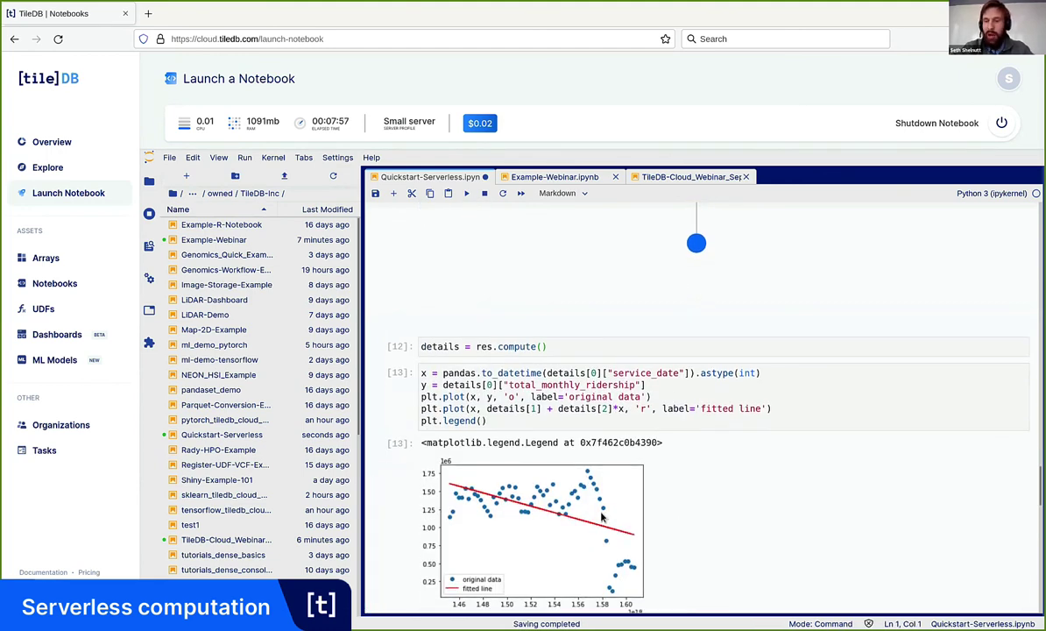
Step: Run the cell that builds the randomly dependent nodes up to node_99, and visualize the graph with node_1.visualize()
{"action": "scroll", "coordinate": [673, 517], "scroll_direction": "down", "scroll_amount": 8}
{"action": "left_click", "coordinate": [672, 513]}
{"action": "key", "text": "shift+Return"}
{"action": "key", "text": "shift+Return"}
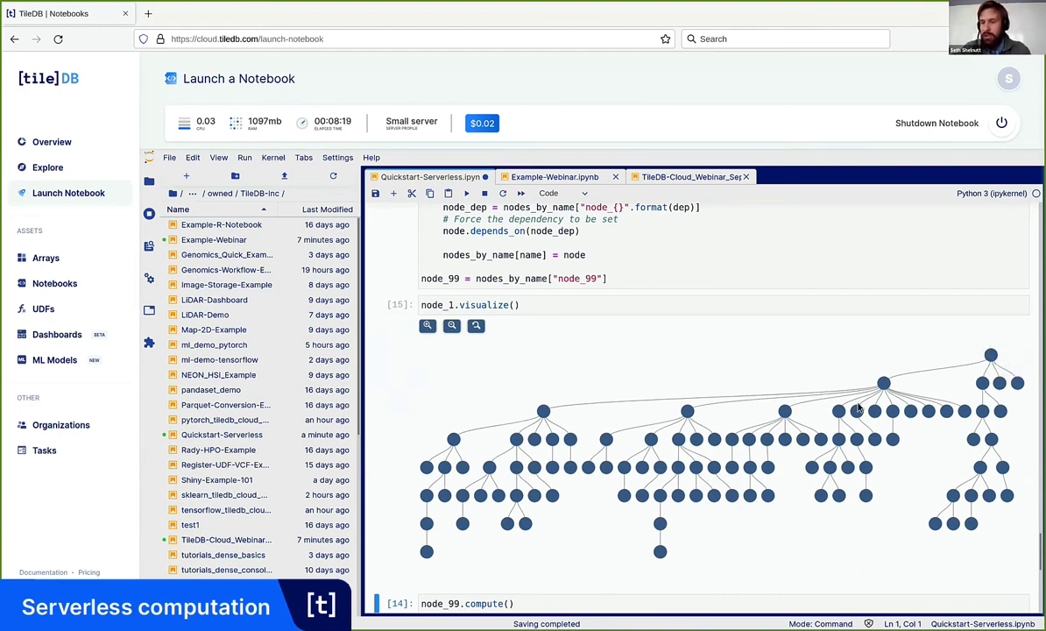
{"action": "scroll", "coordinate": [701, 451], "scroll_direction": "down", "scroll_amount": 1}
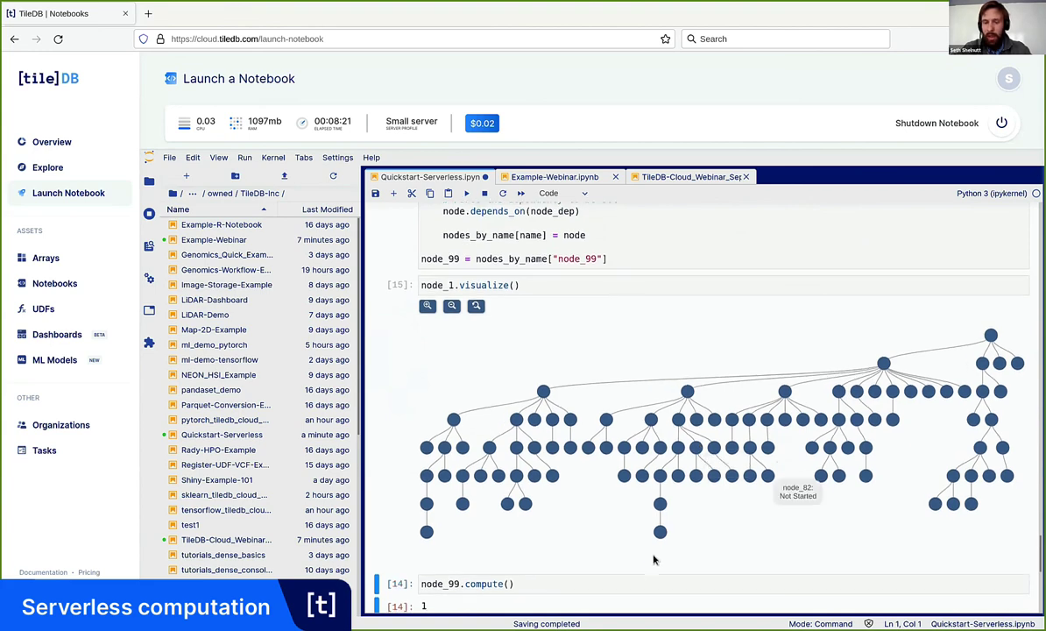
Step: Execute the large random task graph by running node_99.compute()
{"action": "left_click", "coordinate": [624, 580]}
{"action": "scroll", "coordinate": [625, 585], "scroll_direction": "down", "scroll_amount": 2}
{"action": "key", "text": "shift+Return"}
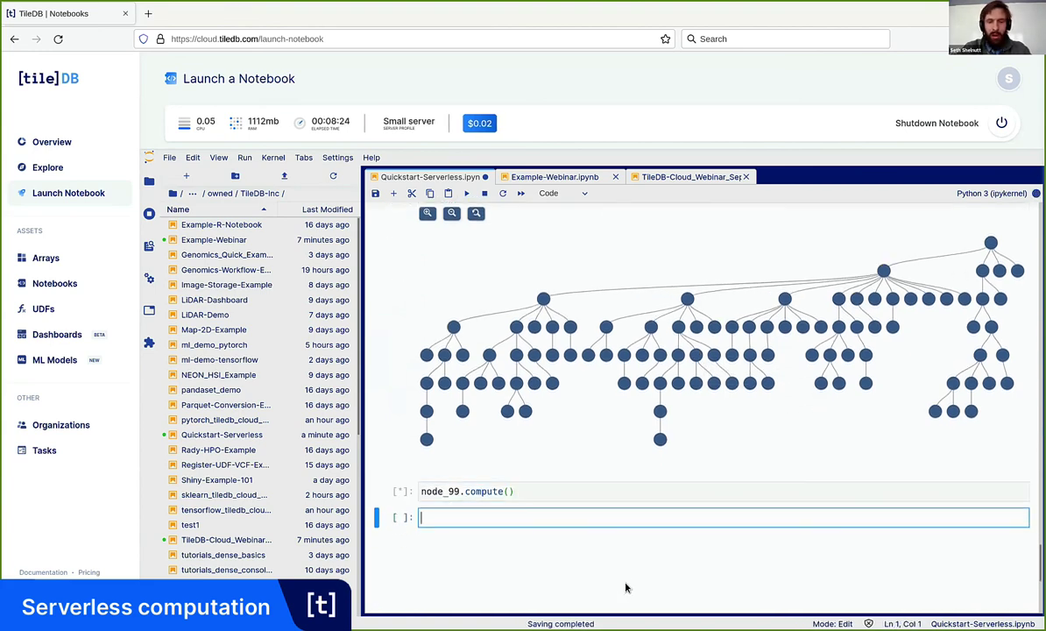
{"action": "key", "text": "Up"}
{"action": "key", "text": "Up"}
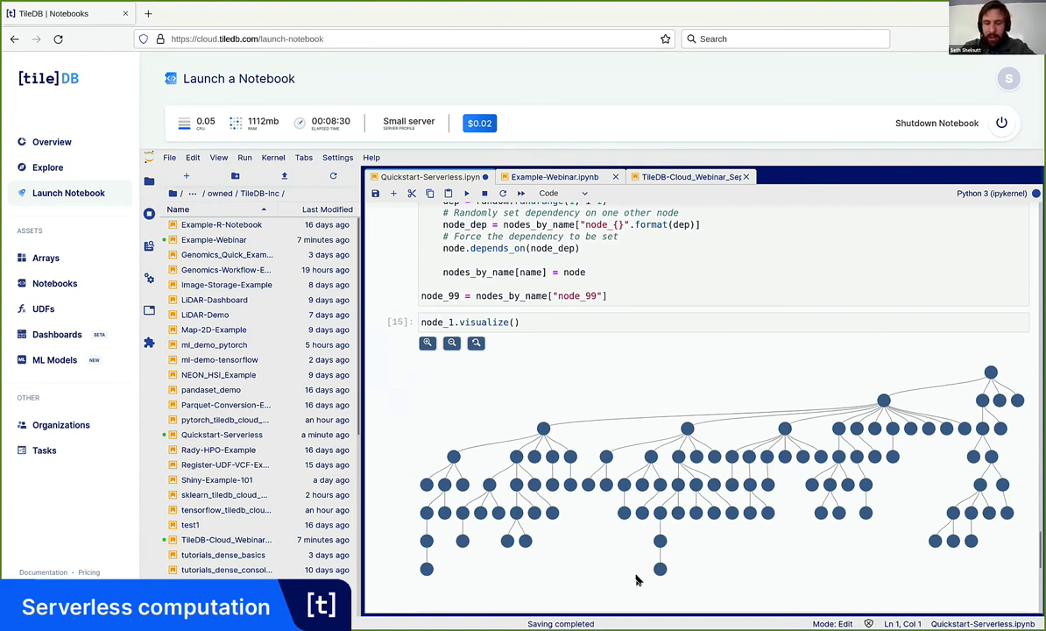
{"action": "key", "text": "Down"}
{"action": "key", "text": "shift+Return"}
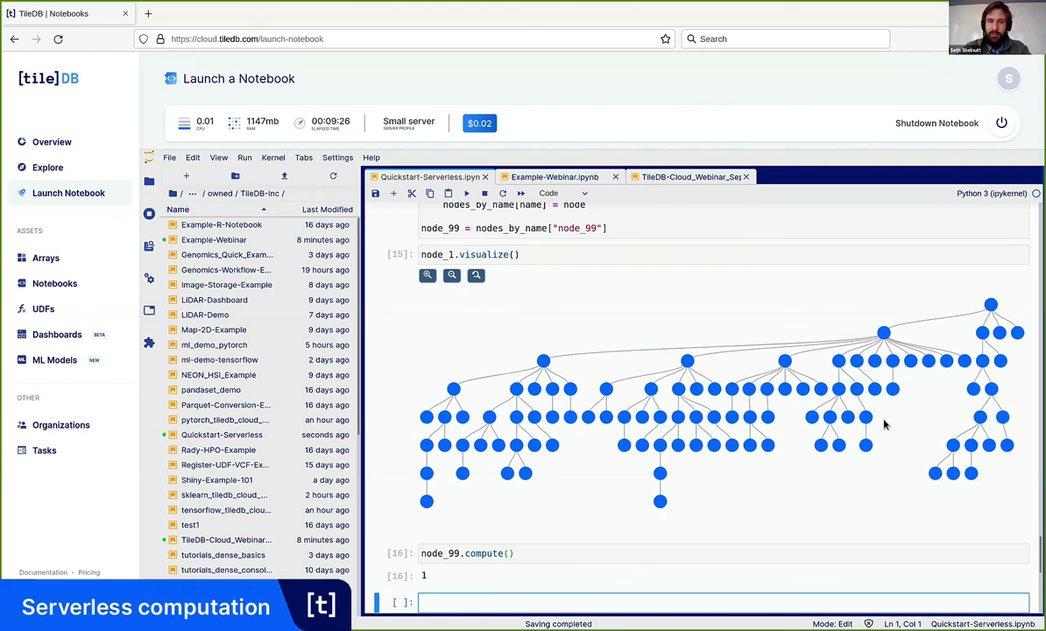
Step: Switch to the TileDB-Cloud_Webinar_Sep_2021 notebook and run its import cell
{"action": "left_click", "coordinate": [569, 177]}
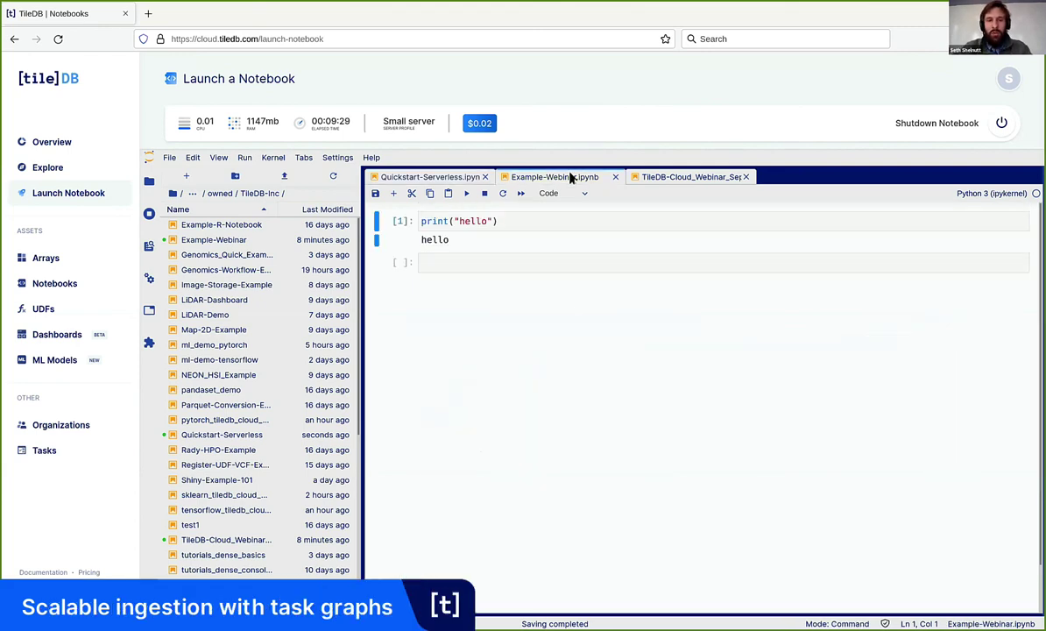
{"action": "left_click", "coordinate": [697, 181]}
{"action": "left_click", "coordinate": [637, 331]}
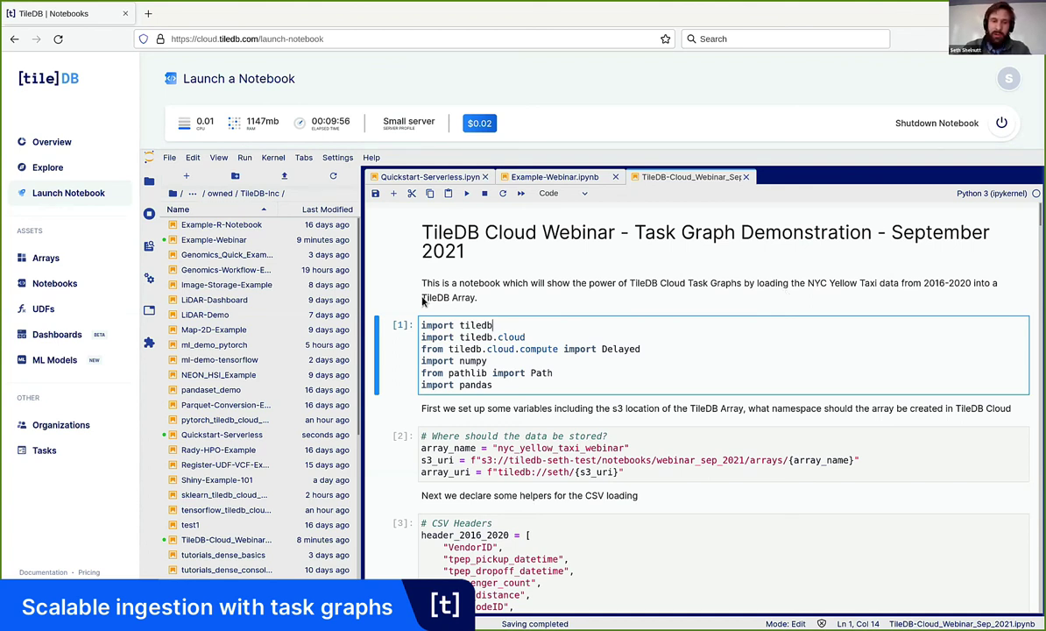
{"action": "left_click", "coordinate": [466, 193]}
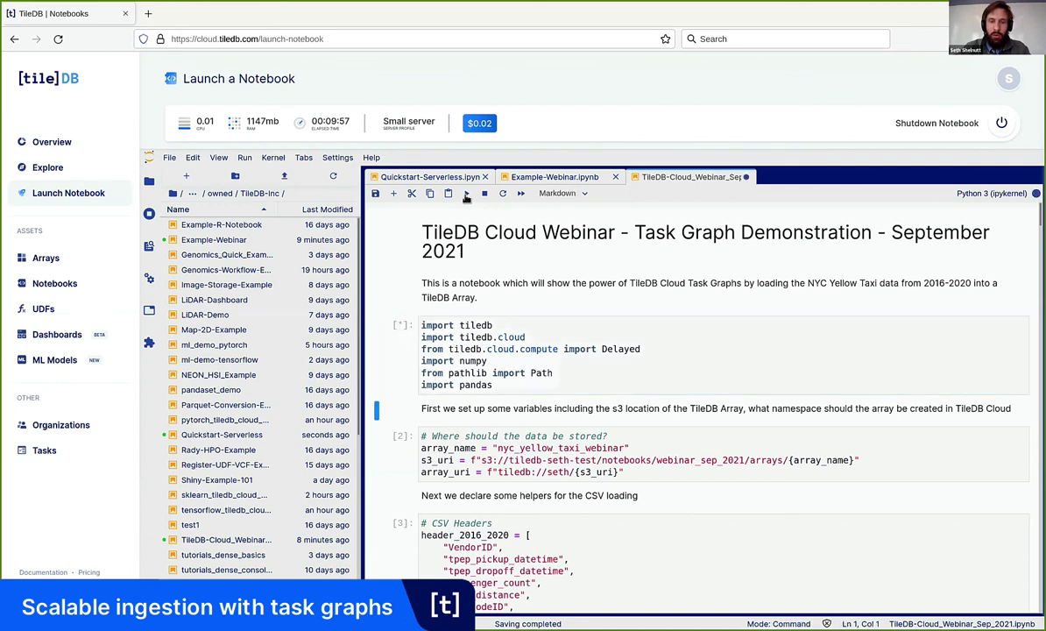
{"action": "scroll", "coordinate": [526, 390], "scroll_direction": "down", "scroll_amount": 1}
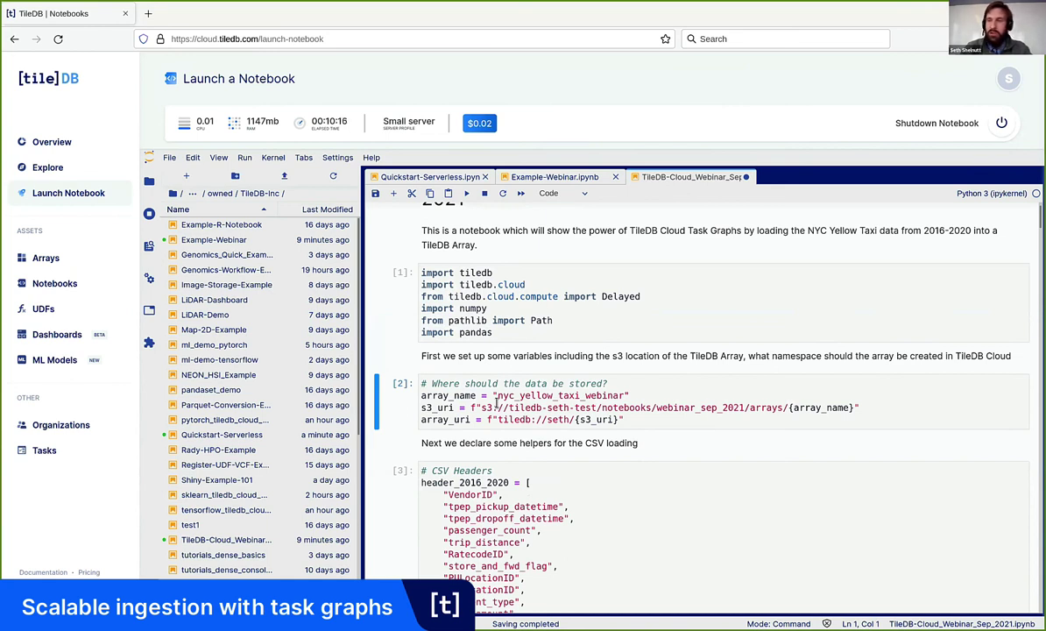
Step: Review the S3 bucket path in s3_uri, and run the cell defining array_name, s3_uri and array_uri for nyc_yellow_taxi_webinar
{"action": "left_click_drag", "start_coordinate": [481, 408], "coordinate": [594, 405]}
{"action": "left_click", "coordinate": [594, 407]}
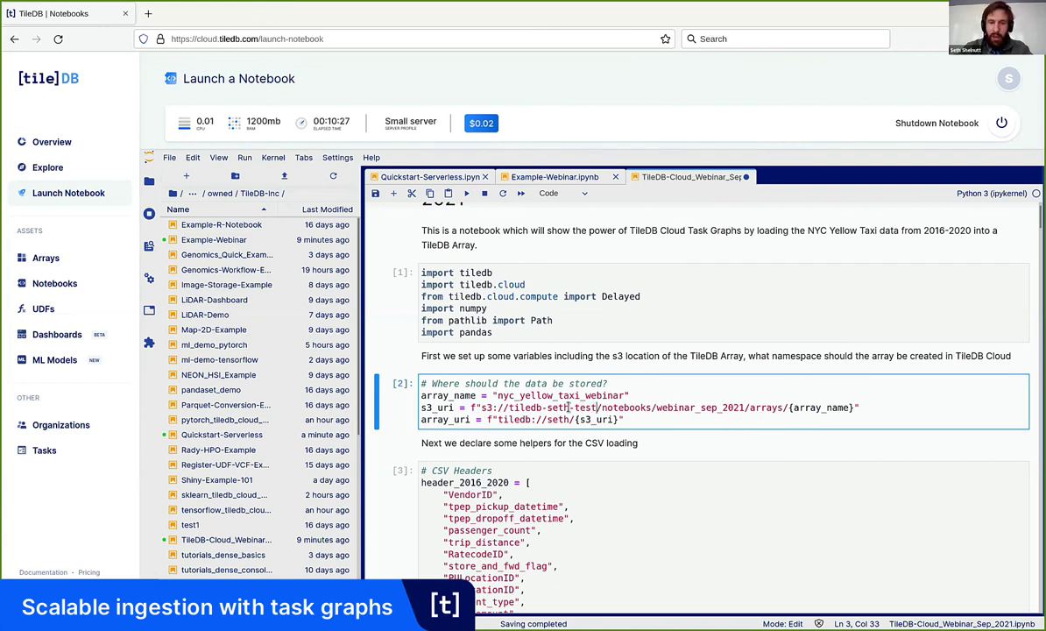
{"action": "scroll", "coordinate": [566, 383], "scroll_direction": "down", "scroll_amount": 3}
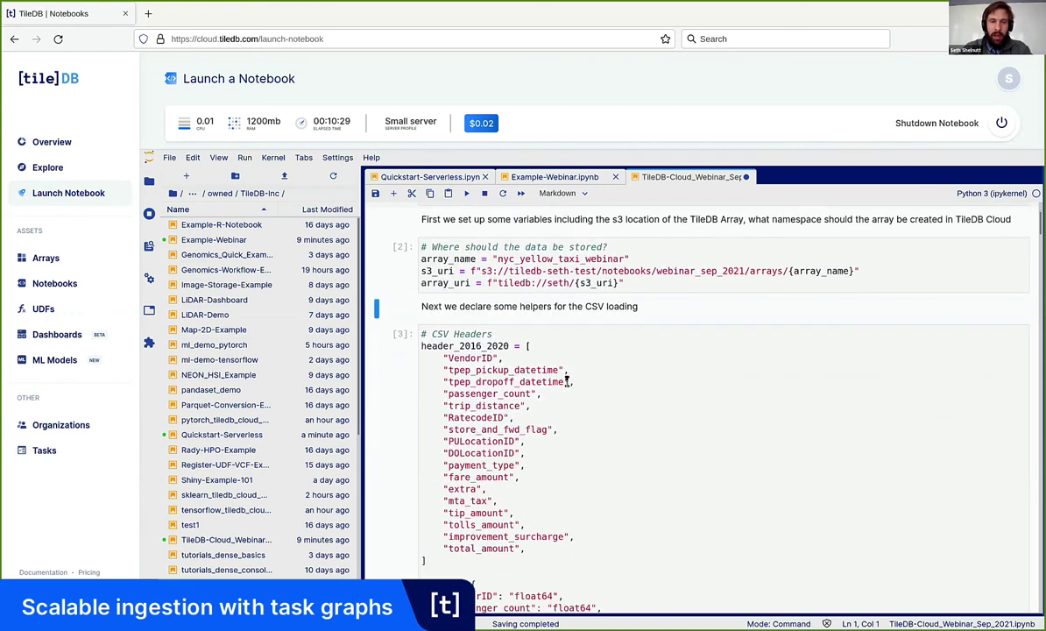
Step: Review and run the CSV helper cell defining header_2016_2020, dtypes and converters
{"action": "left_click", "coordinate": [566, 401]}
{"action": "scroll", "coordinate": [566, 401], "scroll_direction": "down", "scroll_amount": 3}
{"action": "scroll", "coordinate": [566, 401], "scroll_direction": "up", "scroll_amount": 1}
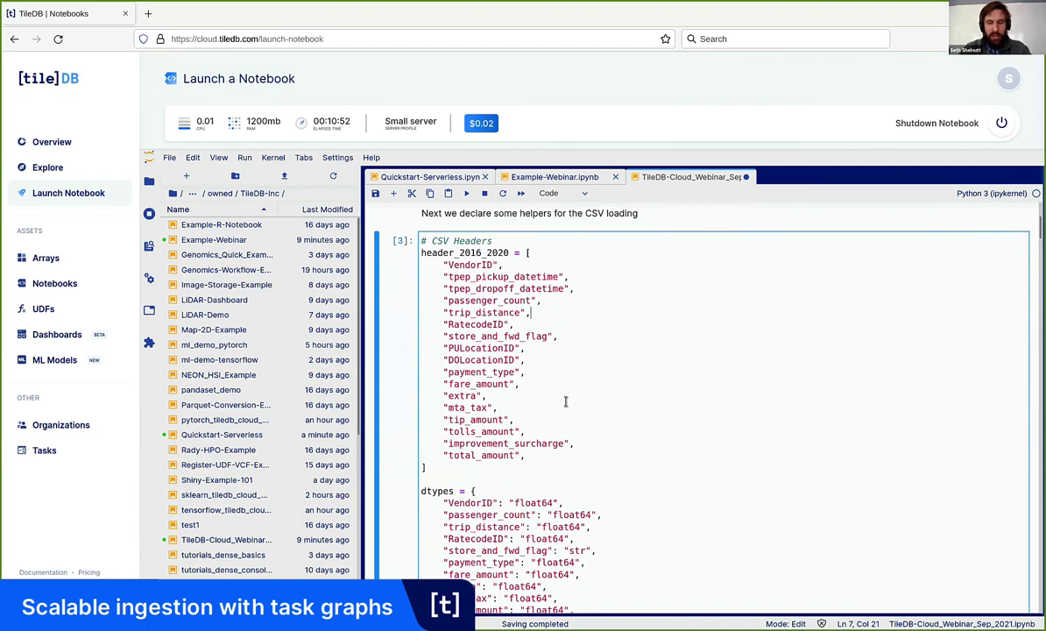
{"action": "key", "text": "shift+Return"}
{"action": "scroll", "coordinate": [565, 402], "scroll_direction": "up", "scroll_amount": 3}
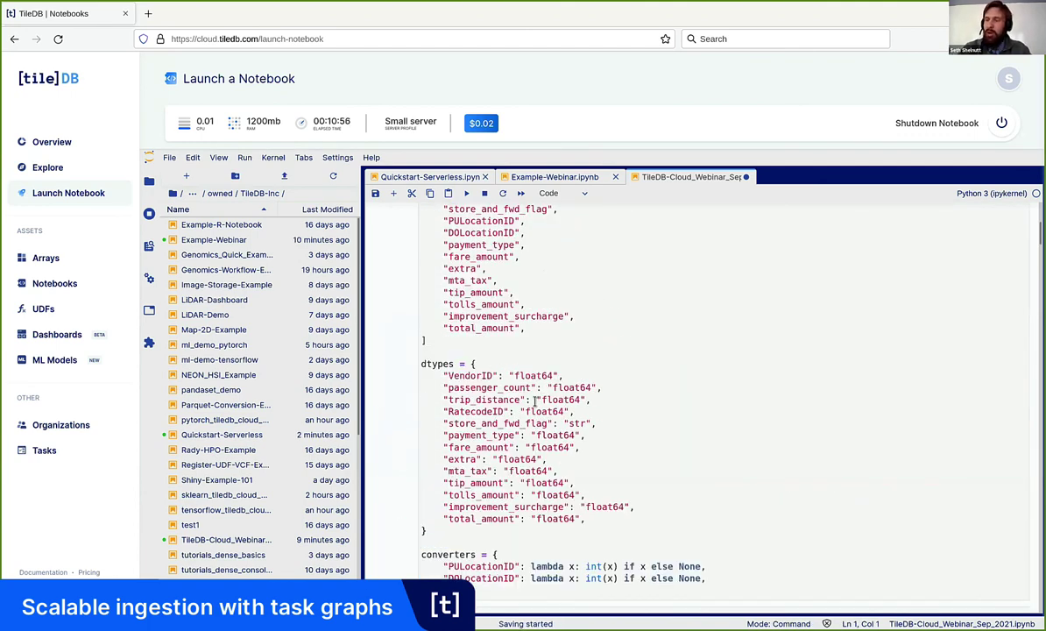
{"action": "scroll", "coordinate": [539, 394], "scroll_direction": "down", "scroll_amount": 3}
{"action": "left_click", "coordinate": [553, 371]}
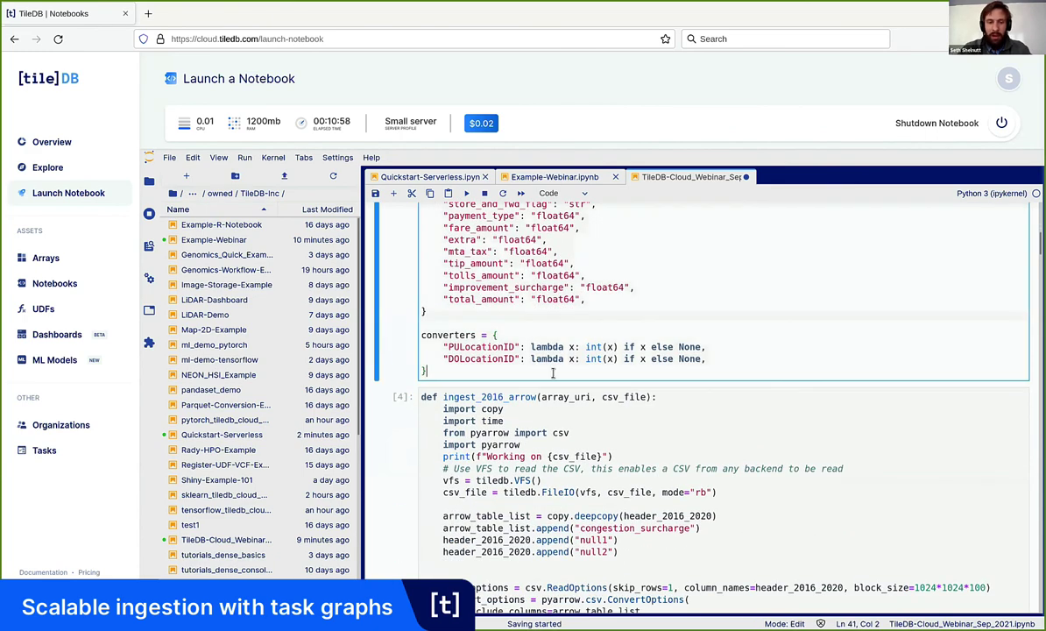
{"action": "key", "text": "shift+Return"}
Step: Examine how ingest_2016_arrow reads the CSV file through tiledb.VFS() and tiledb.FileIO
{"action": "scroll", "coordinate": [553, 372], "scroll_direction": "down", "scroll_amount": 3}
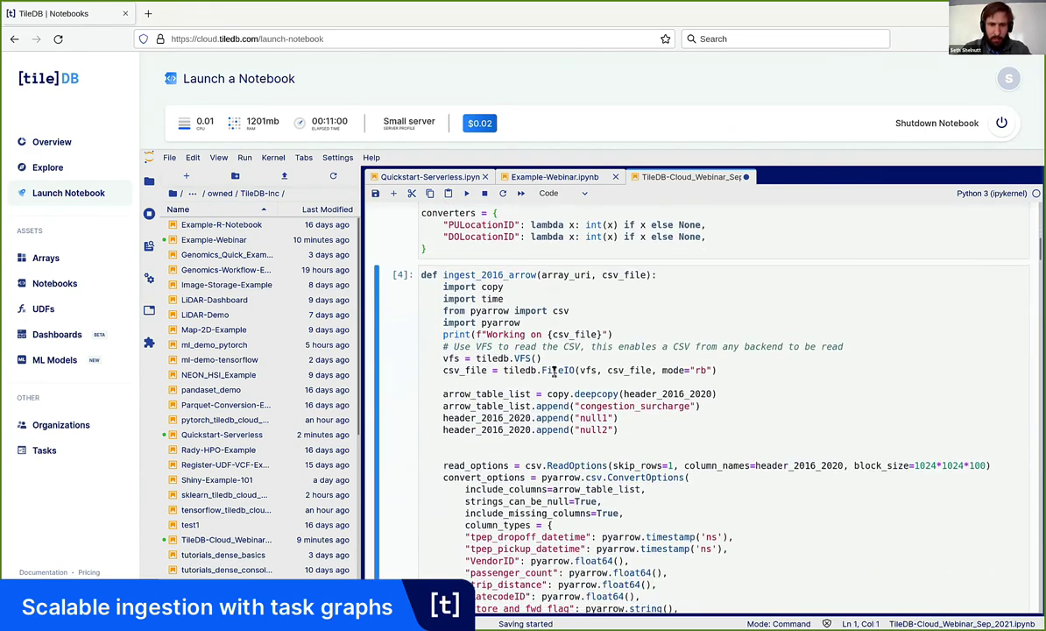
{"action": "scroll", "coordinate": [553, 371], "scroll_direction": "down", "scroll_amount": 1}
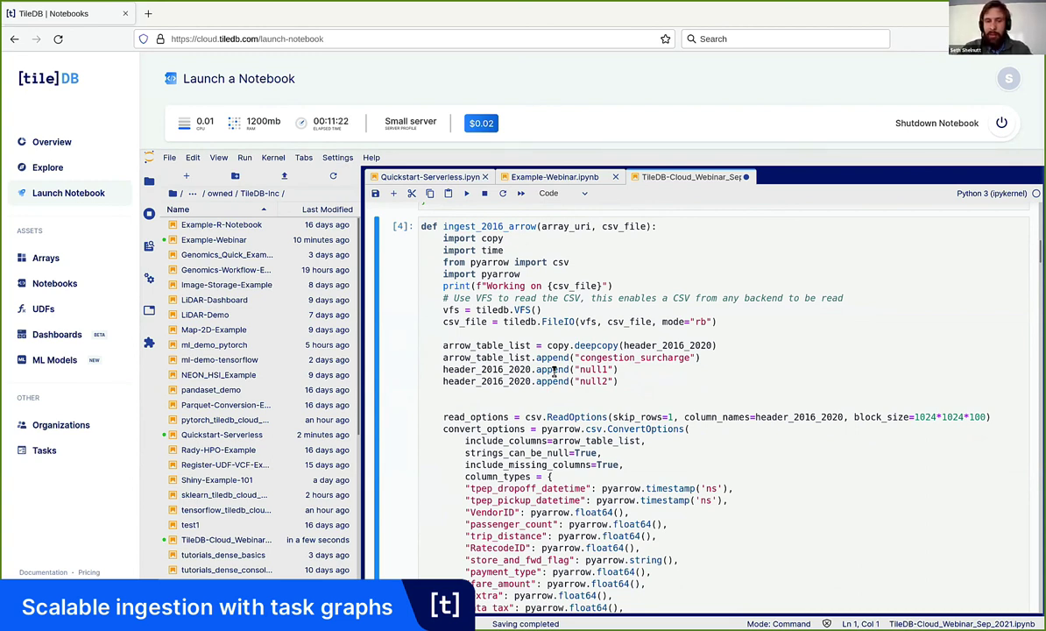
{"action": "left_click", "coordinate": [445, 322]}
{"action": "left_click_drag", "start_coordinate": [419, 305], "coordinate": [718, 322]}
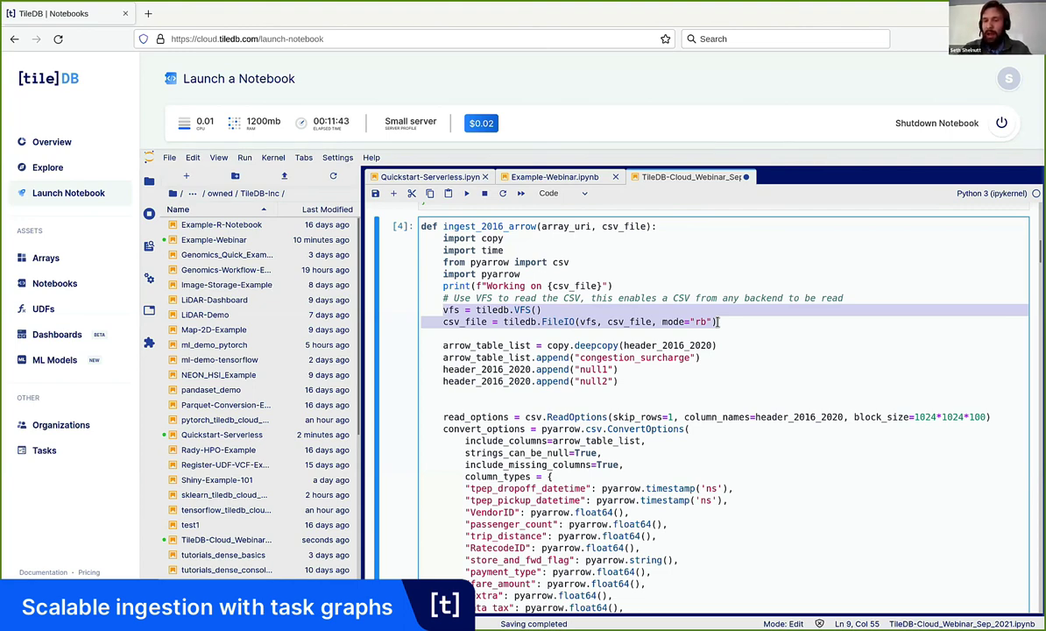
{"action": "left_click", "coordinate": [717, 321]}
{"action": "left_click_drag", "start_coordinate": [718, 322], "coordinate": [443, 310]}
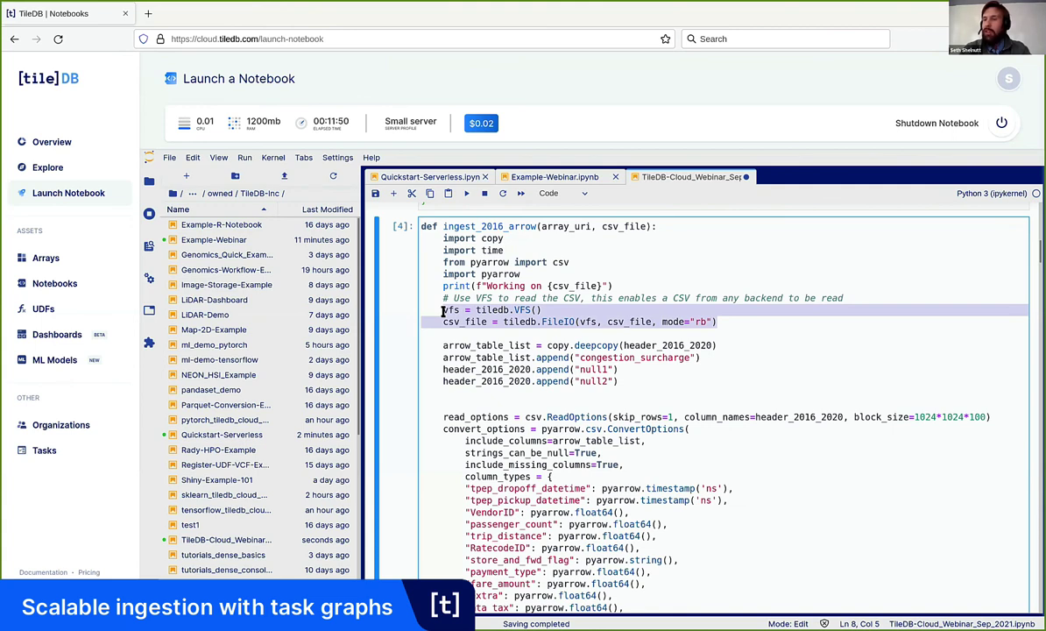
{"action": "left_click", "coordinate": [444, 310]}
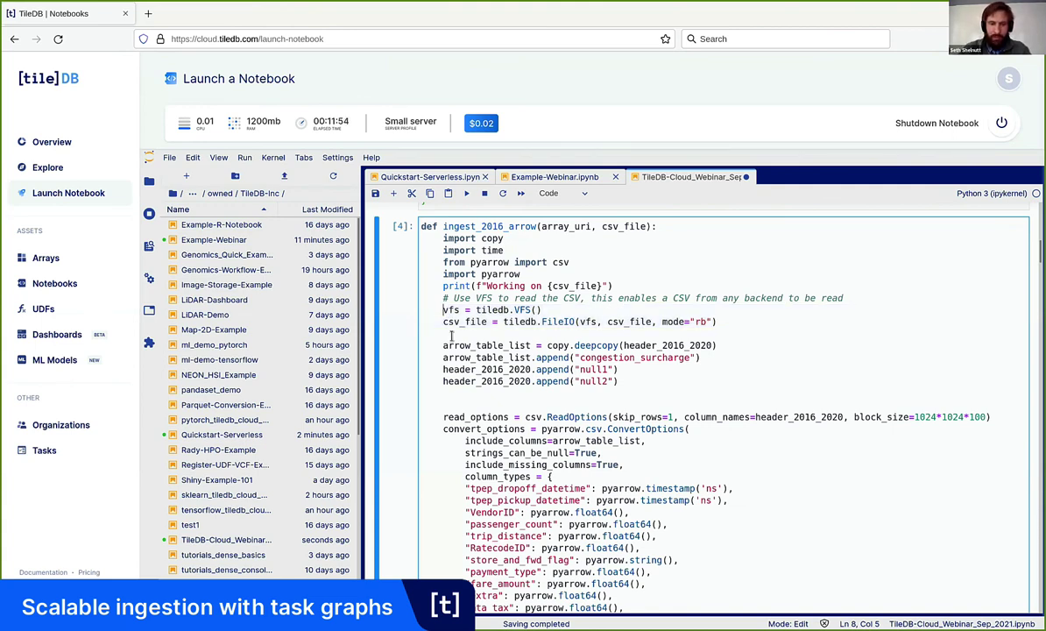
Step: Examine the arrow_table_list and header additions, csv.ReadOptions, and the column_types passed to ConvertOptions in ingest_2016_arrow
{"action": "left_click", "coordinate": [446, 345]}
{"action": "left_click_drag", "start_coordinate": [446, 345], "coordinate": [607, 380]}
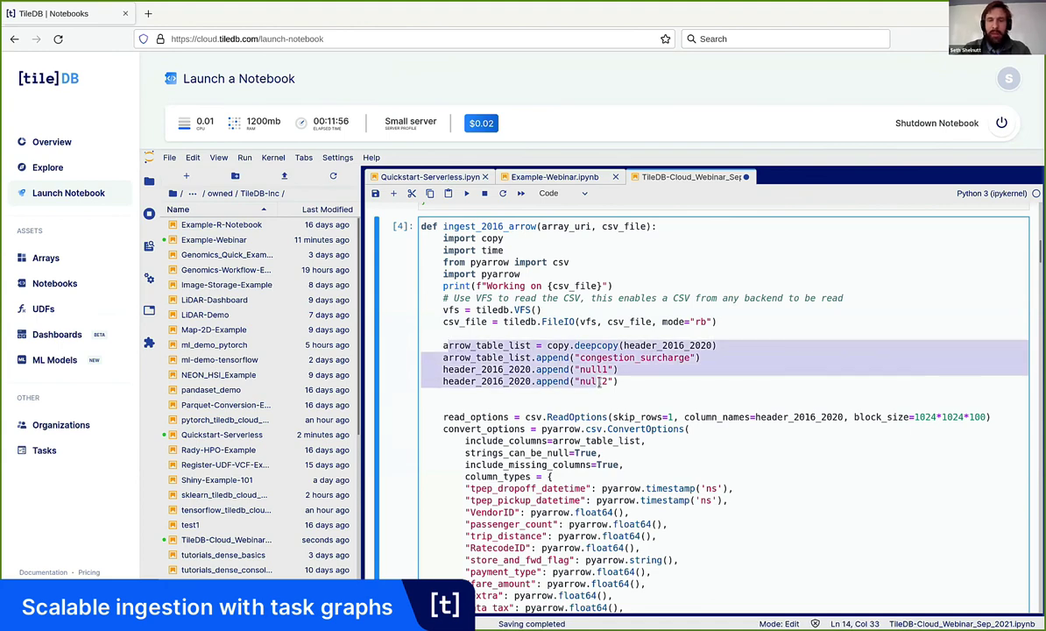
{"action": "scroll", "coordinate": [607, 380], "scroll_direction": "down", "scroll_amount": 5}
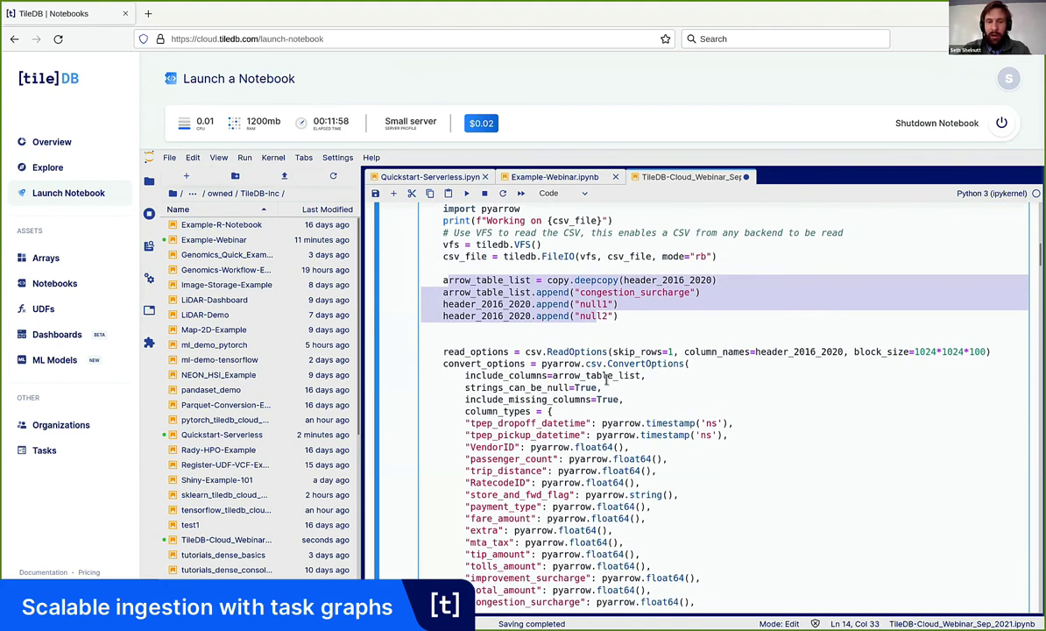
{"action": "scroll", "coordinate": [523, 235], "scroll_direction": "up", "scroll_amount": 3}
{"action": "scroll", "coordinate": [523, 235], "scroll_direction": "down", "scroll_amount": 1}
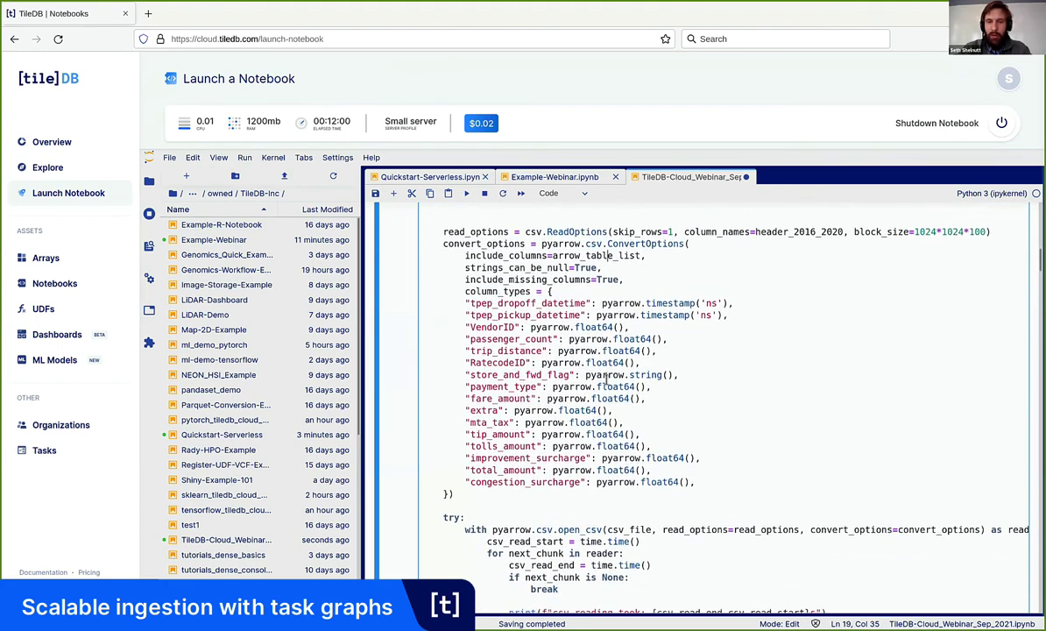
{"action": "left_click_drag", "start_coordinate": [524, 234], "coordinate": [605, 232]}
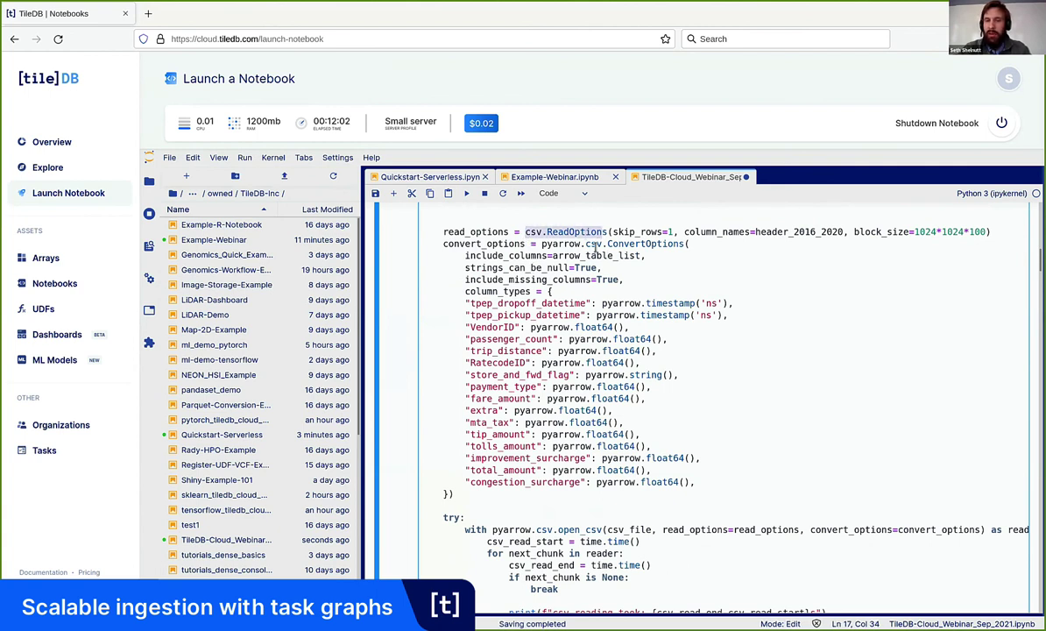
{"action": "left_click", "coordinate": [527, 292]}
{"action": "left_click_drag", "start_coordinate": [527, 292], "coordinate": [688, 450]}
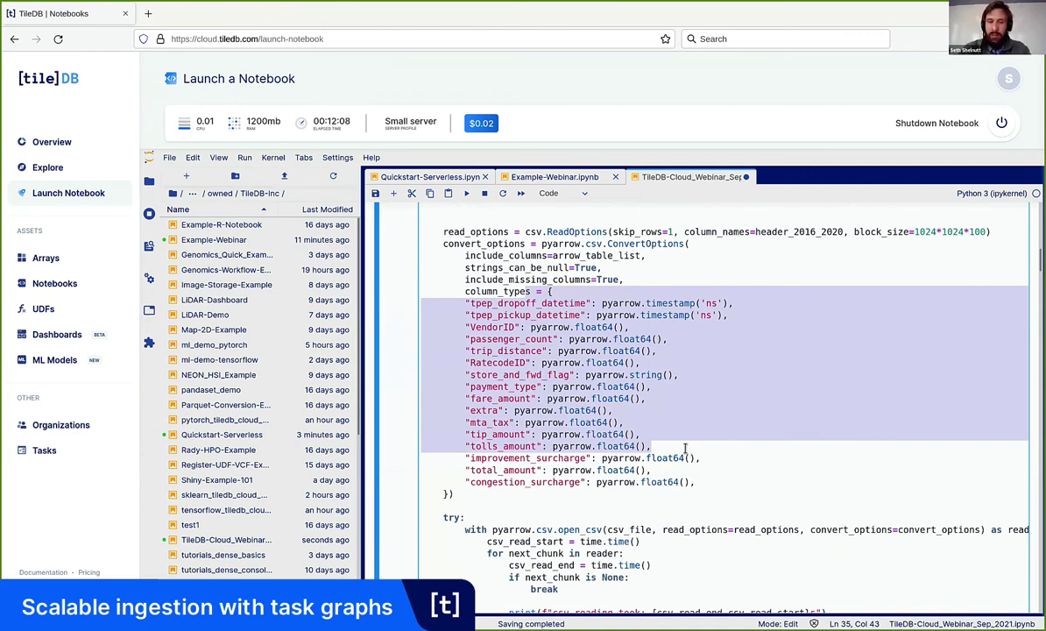
{"action": "left_click", "coordinate": [686, 447]}
Step: Examine the ingestion loop: the pyarrow.csv.open_csv call, the next_chunk.to_pandas() conversion, and tiledb.from_pandas in append mode
{"action": "scroll", "coordinate": [685, 449], "scroll_direction": "down", "scroll_amount": 4}
{"action": "scroll", "coordinate": [685, 449], "scroll_direction": "down", "scroll_amount": 1}
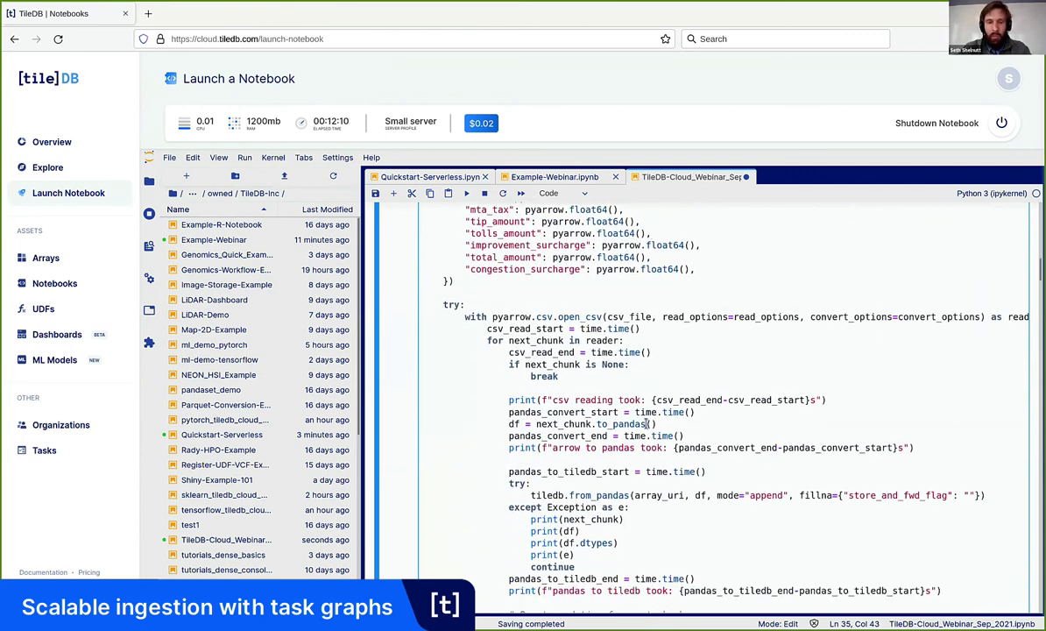
{"action": "left_click", "coordinate": [532, 316]}
{"action": "left_click_drag", "start_coordinate": [536, 316], "coordinate": [690, 315]}
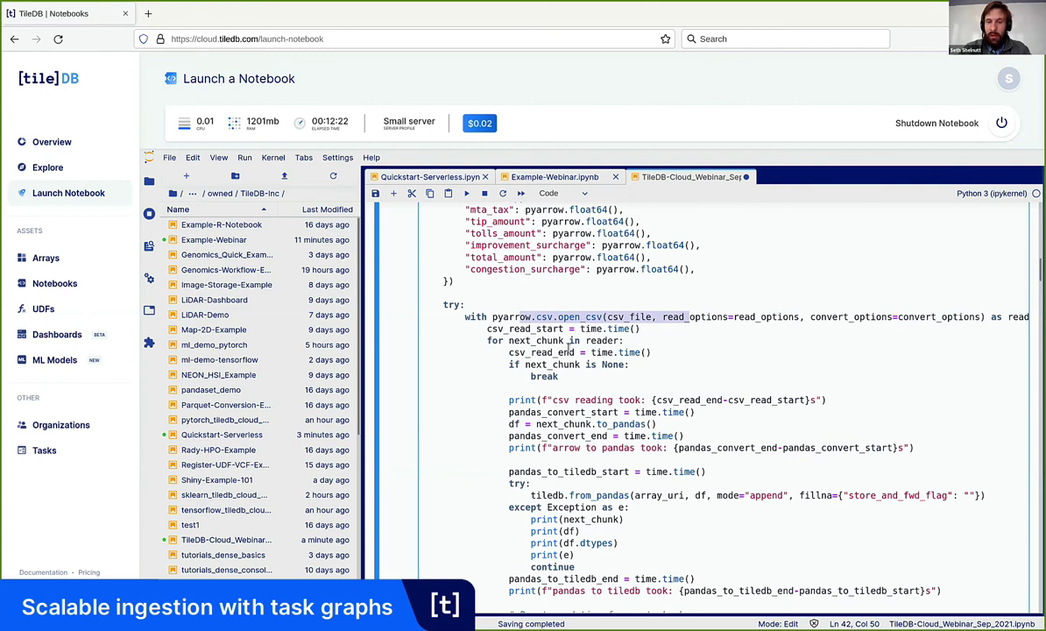
{"action": "left_click_drag", "start_coordinate": [508, 423], "coordinate": [592, 447]}
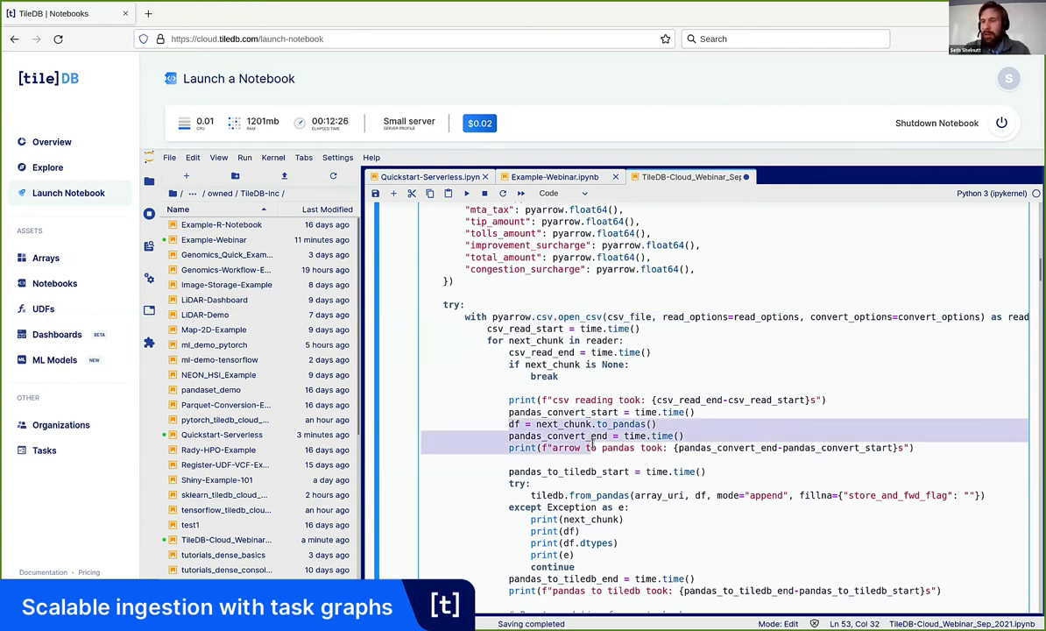
{"action": "left_click", "coordinate": [597, 423]}
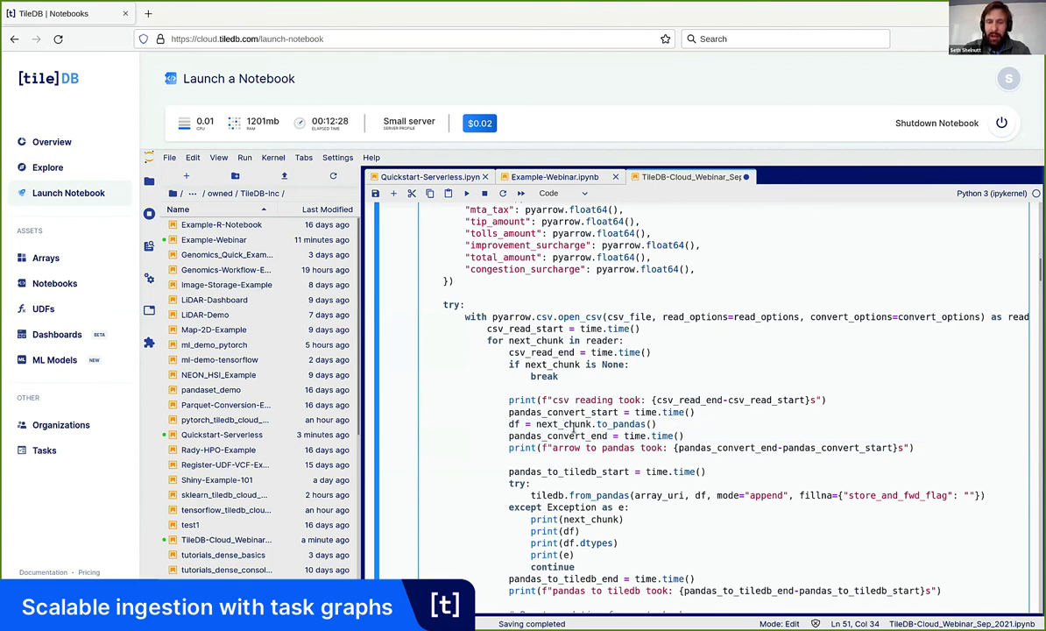
{"action": "left_click_drag", "start_coordinate": [537, 424], "coordinate": [657, 424]}
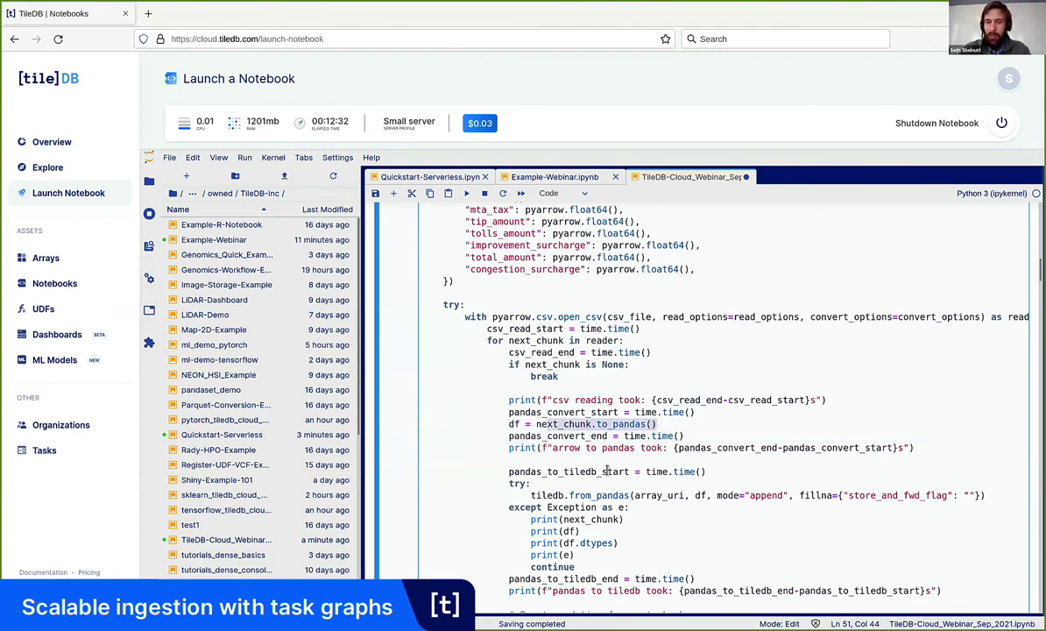
{"action": "left_click_drag", "start_coordinate": [529, 495], "coordinate": [569, 495]}
{"action": "left_click_drag", "start_coordinate": [791, 477], "coordinate": [837, 494]}
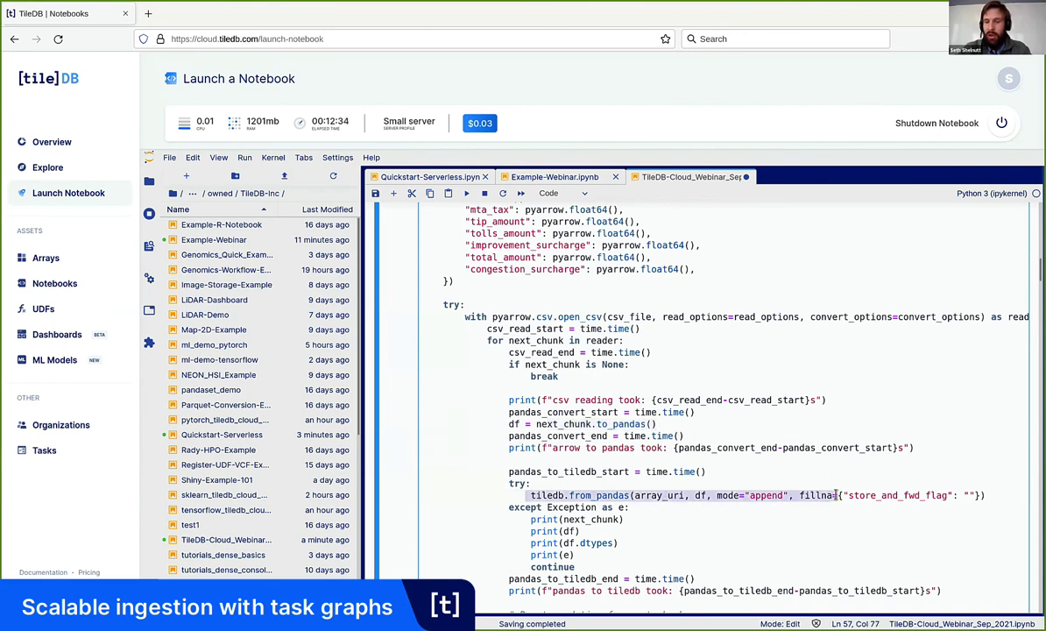
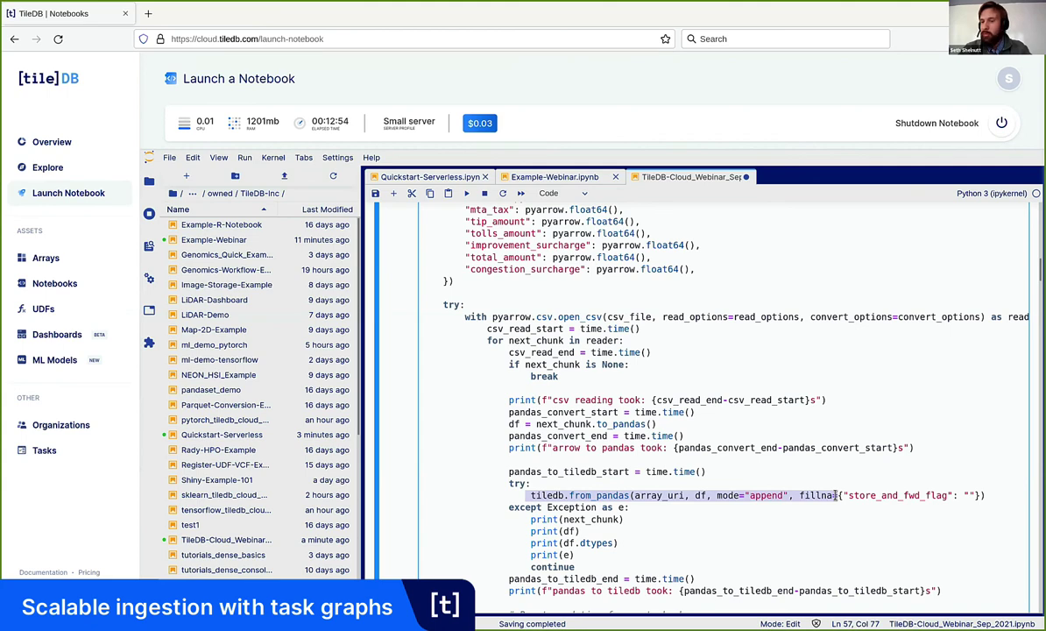
{"action": "left_click", "coordinate": [842, 481]}
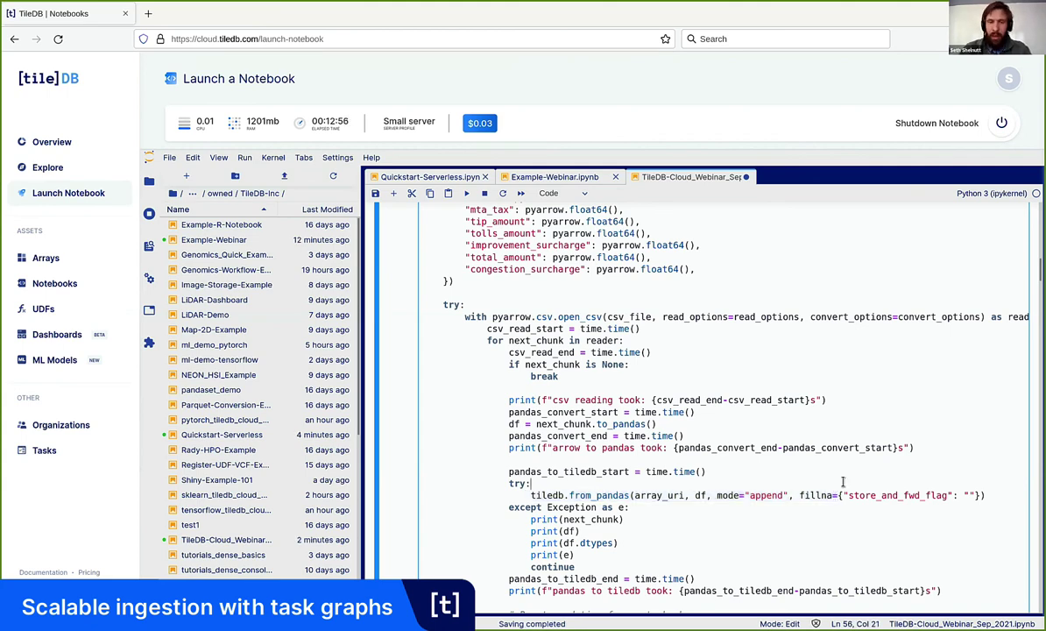
Step: Run the cells defining the ingest_2016_arrow, ingest_2017_arrow and ingest_2019_arrow functions
{"action": "key", "text": "shift+Return"}
{"action": "scroll", "coordinate": [795, 484], "scroll_direction": "down", "scroll_amount": 1}
{"action": "left_click", "coordinate": [796, 485]}
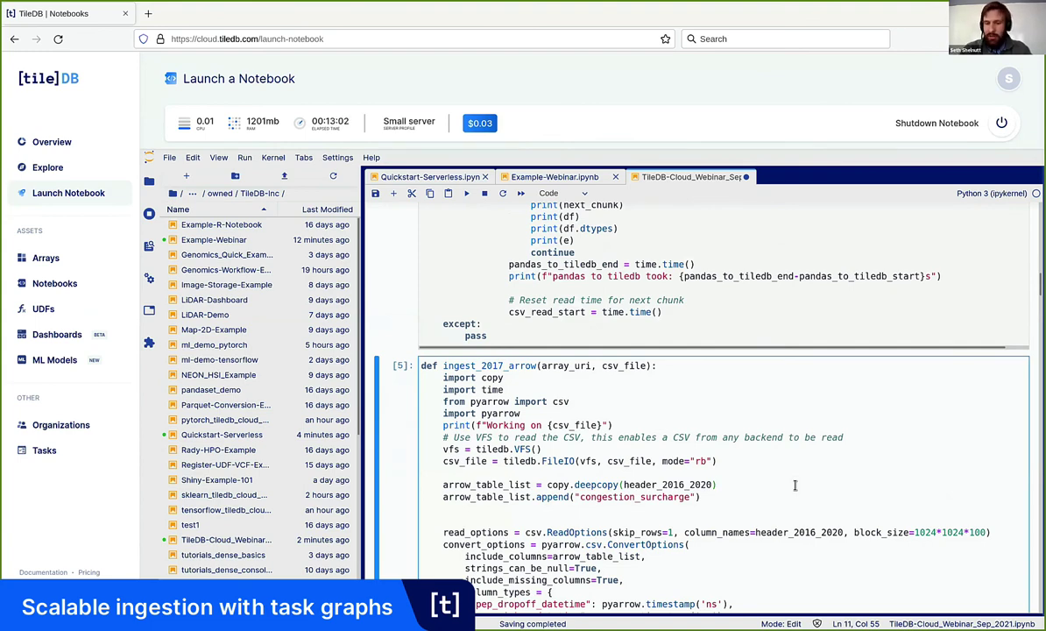
{"action": "key", "text": "shift+Return"}
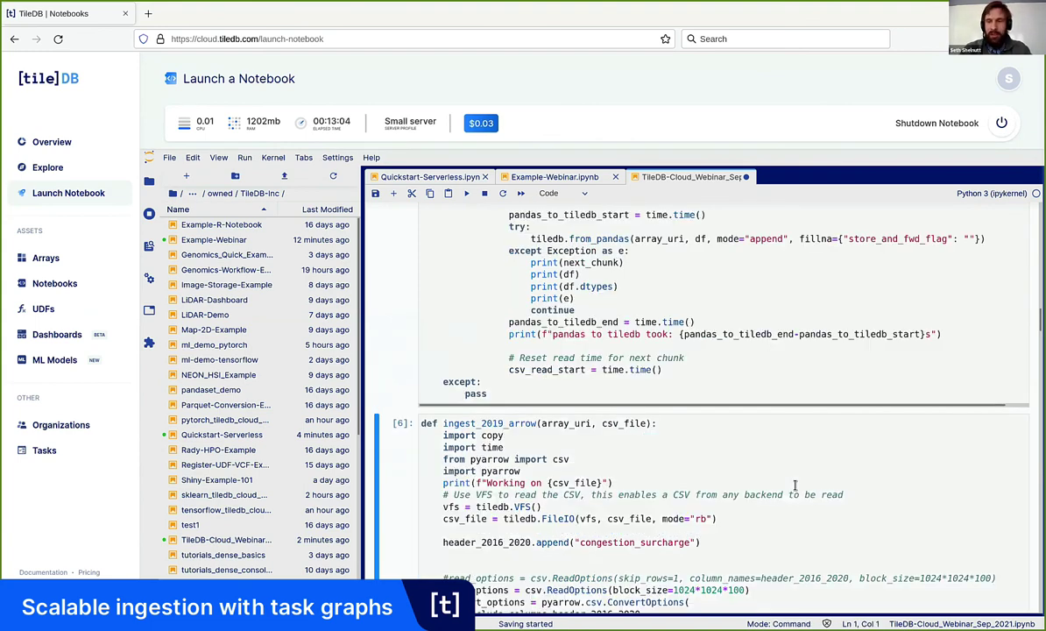
{"action": "key", "text": "d"}
{"action": "key", "text": "d"}
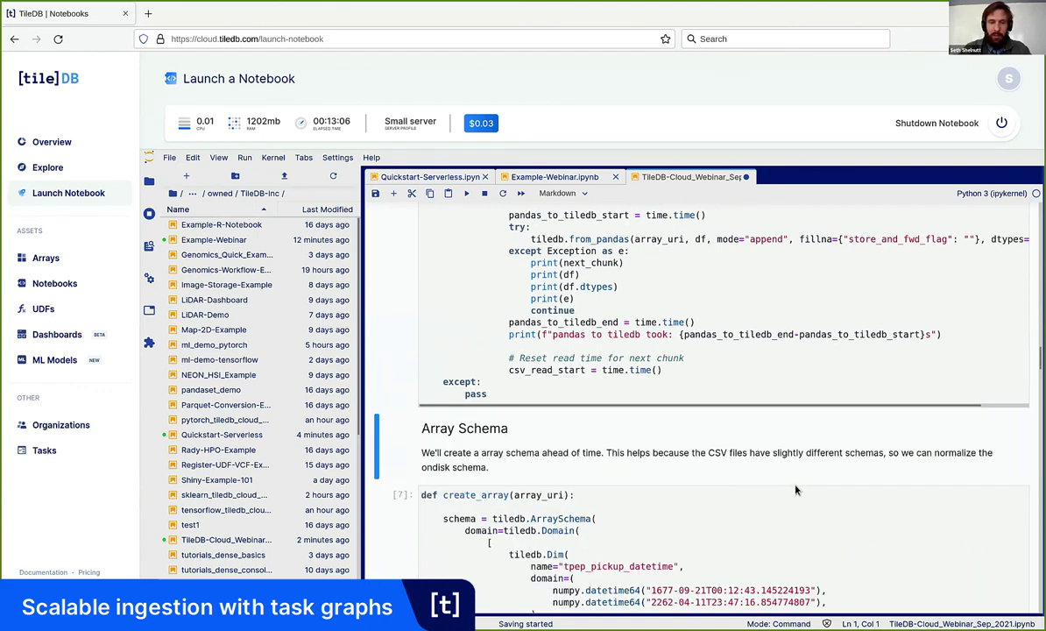
Step: Examine the two dimensions in the create_array schema: tpep_pickup_datetime with its numpy.datetime64 domain, and PULocationID
{"action": "scroll", "coordinate": [741, 452], "scroll_direction": "down", "scroll_amount": 2}
{"action": "left_click", "coordinate": [709, 464]}
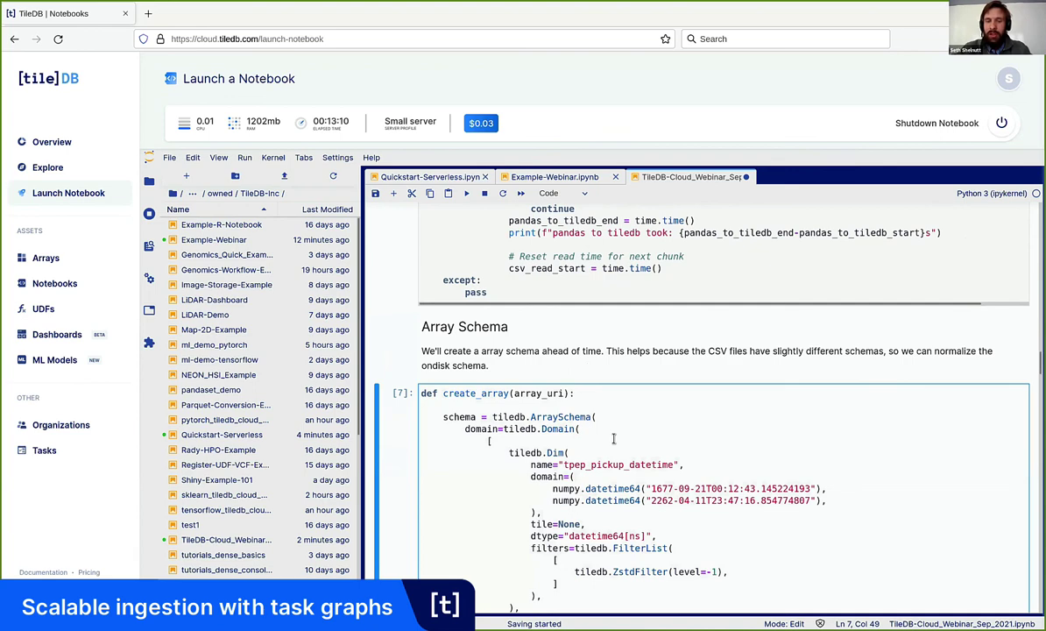
{"action": "scroll", "coordinate": [569, 412], "scroll_direction": "down", "scroll_amount": 2}
{"action": "scroll", "coordinate": [568, 421], "scroll_direction": "down", "scroll_amount": 2}
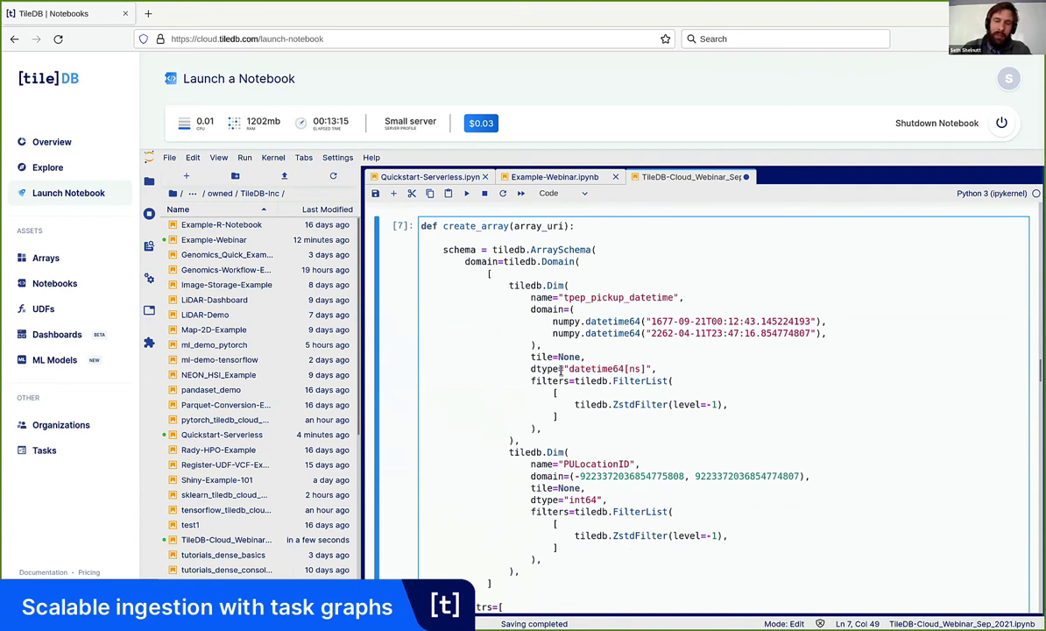
{"action": "left_click", "coordinate": [550, 322]}
{"action": "left_click_drag", "start_coordinate": [550, 321], "coordinate": [841, 336]}
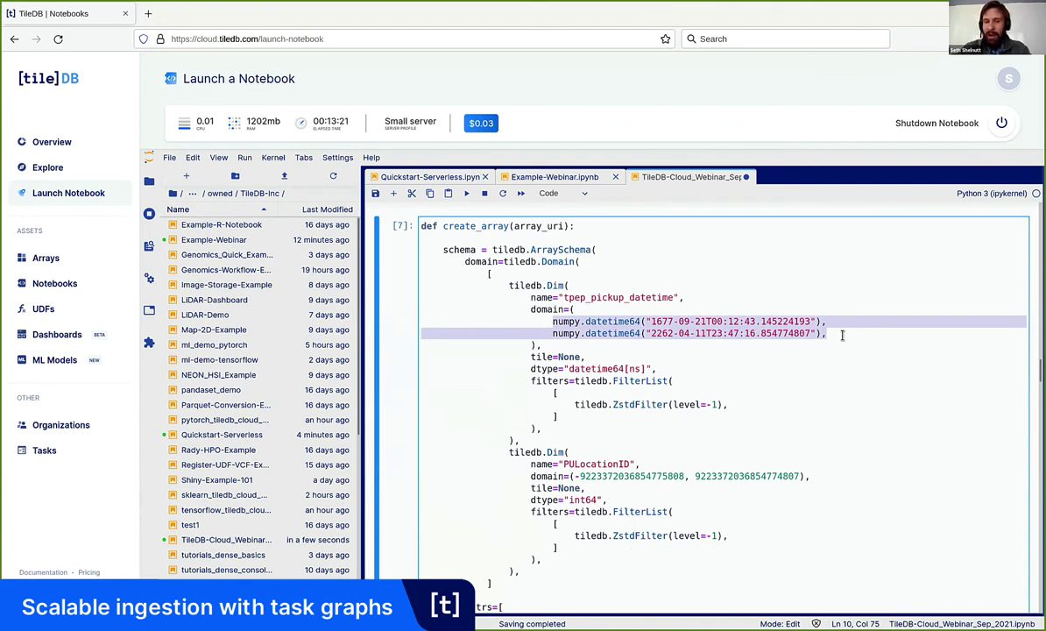
{"action": "left_click", "coordinate": [813, 334]}
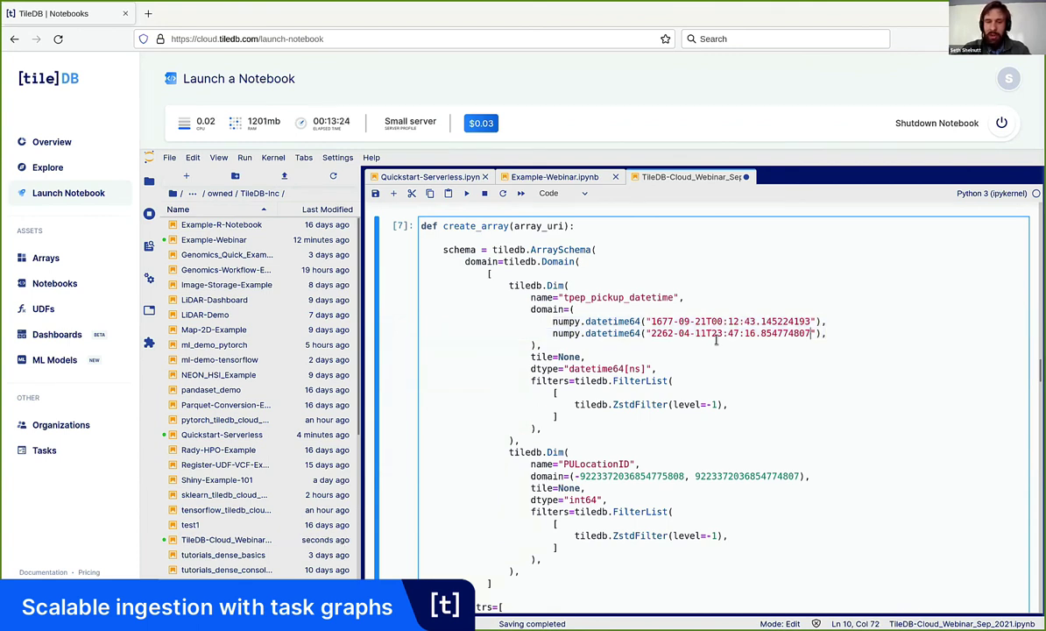
{"action": "left_click", "coordinate": [600, 301]}
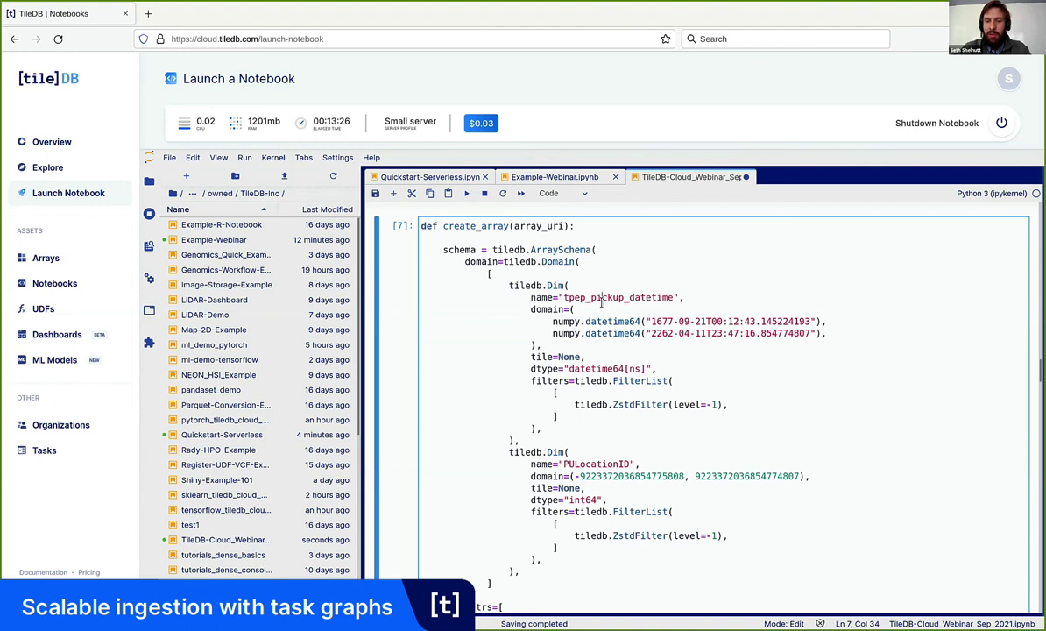
{"action": "double_click", "coordinate": [601, 299]}
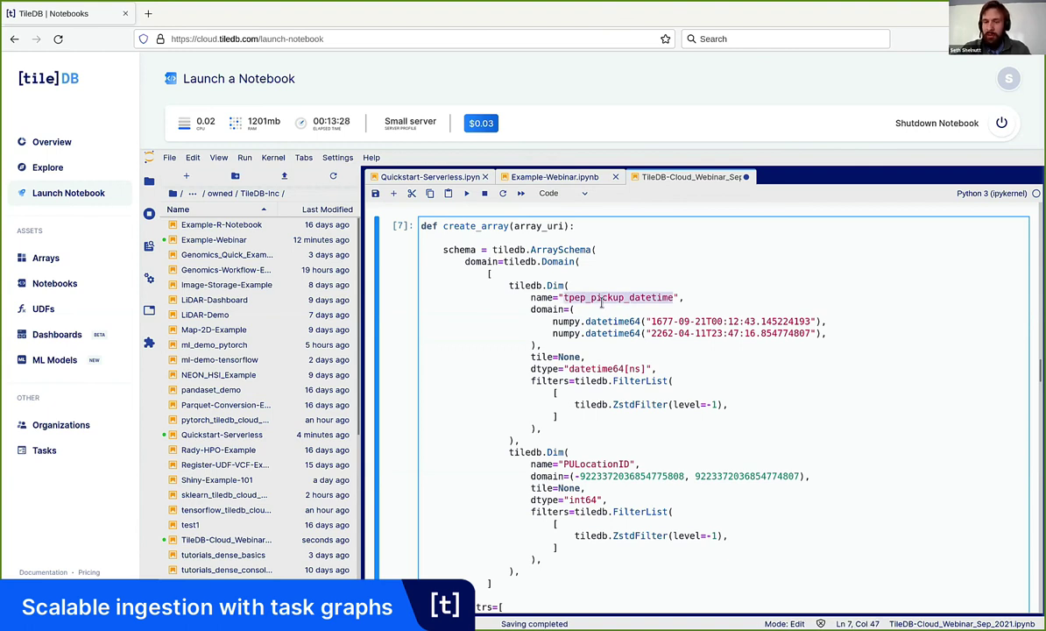
{"action": "right_click", "coordinate": [590, 464]}
{"action": "double_click", "coordinate": [590, 464]}
{"action": "left_click", "coordinate": [584, 427]}
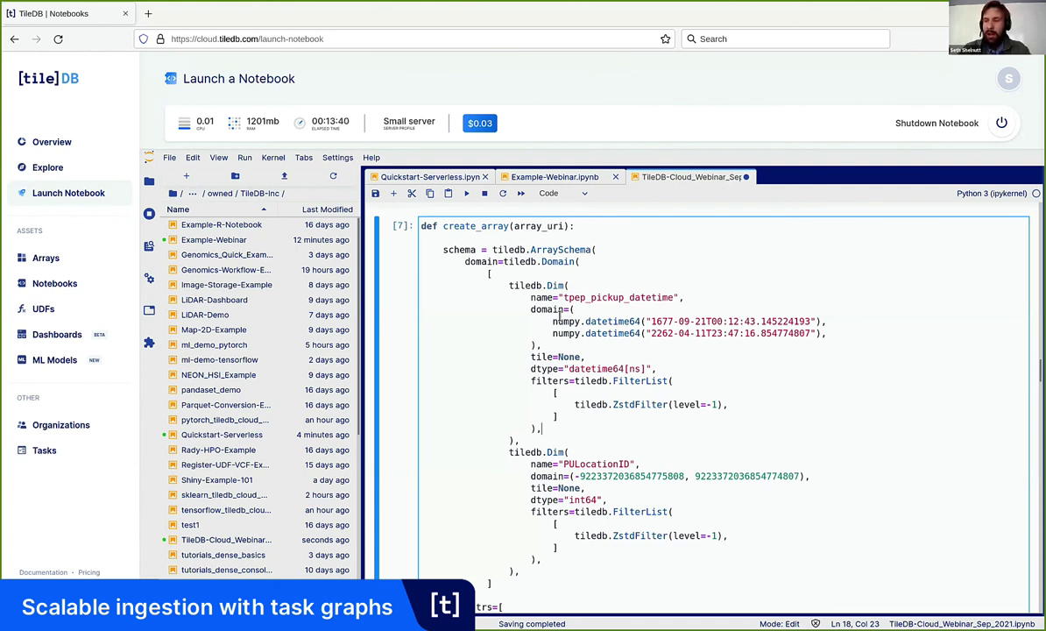
Step: Examine the tile=None and dtype="datetime64[ns]" settings of the tpep_pickup_datetime dimension
{"action": "left_click", "coordinate": [528, 356]}
{"action": "left_click_drag", "start_coordinate": [528, 357], "coordinate": [590, 355]}
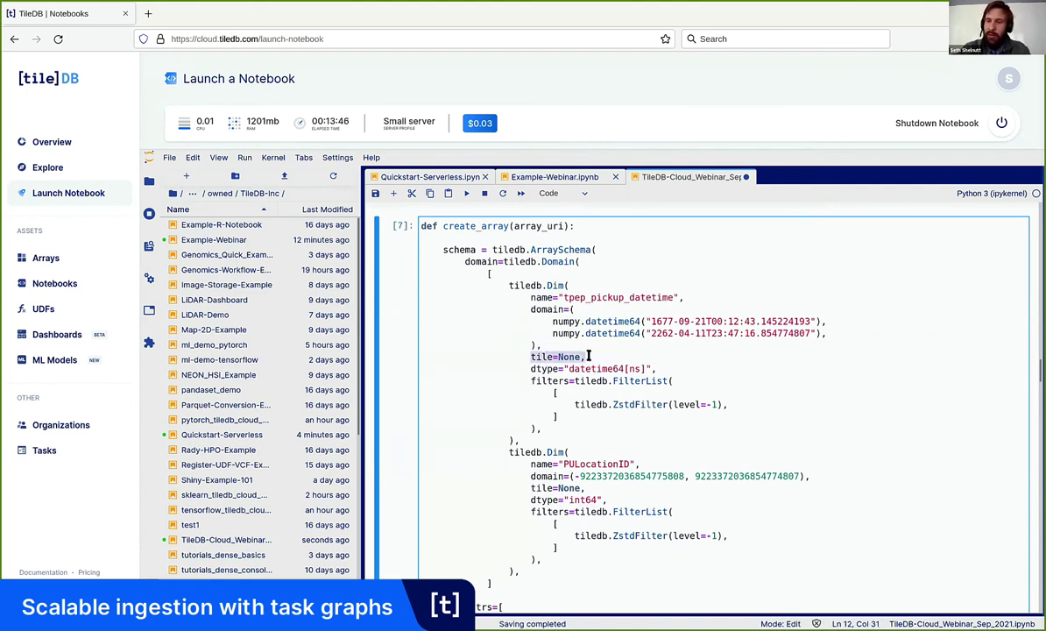
{"action": "left_click", "coordinate": [529, 369]}
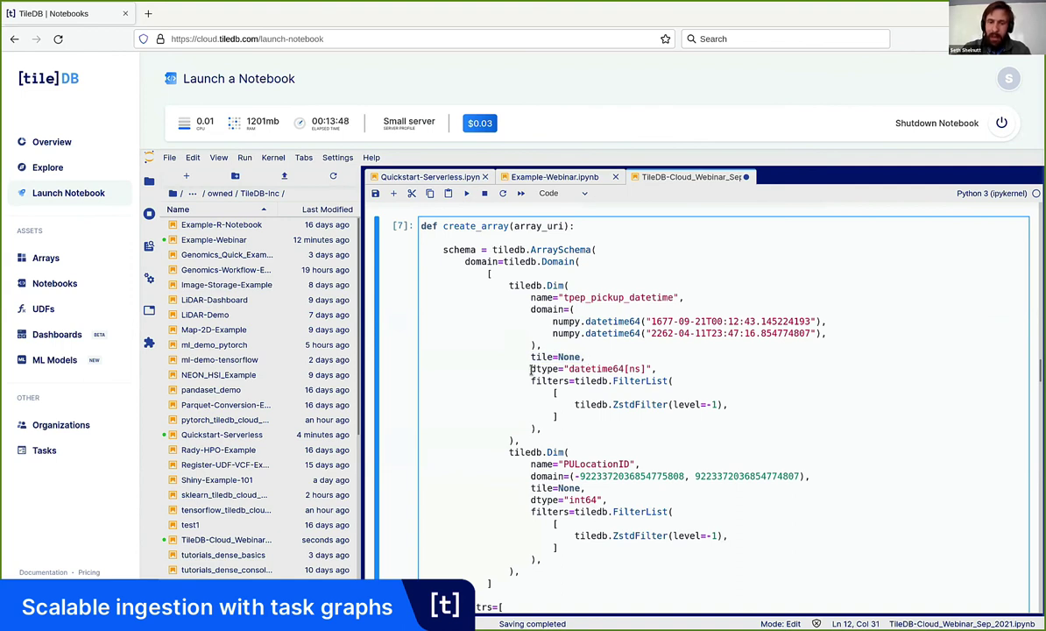
{"action": "left_click_drag", "start_coordinate": [529, 369], "coordinate": [636, 369]}
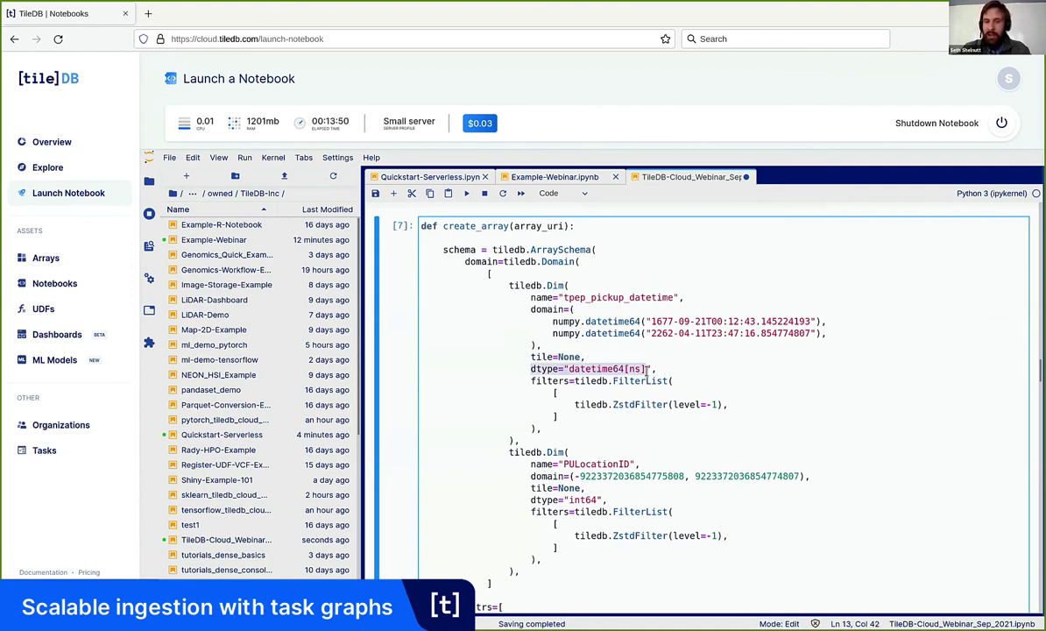
{"action": "left_click", "coordinate": [646, 368]}
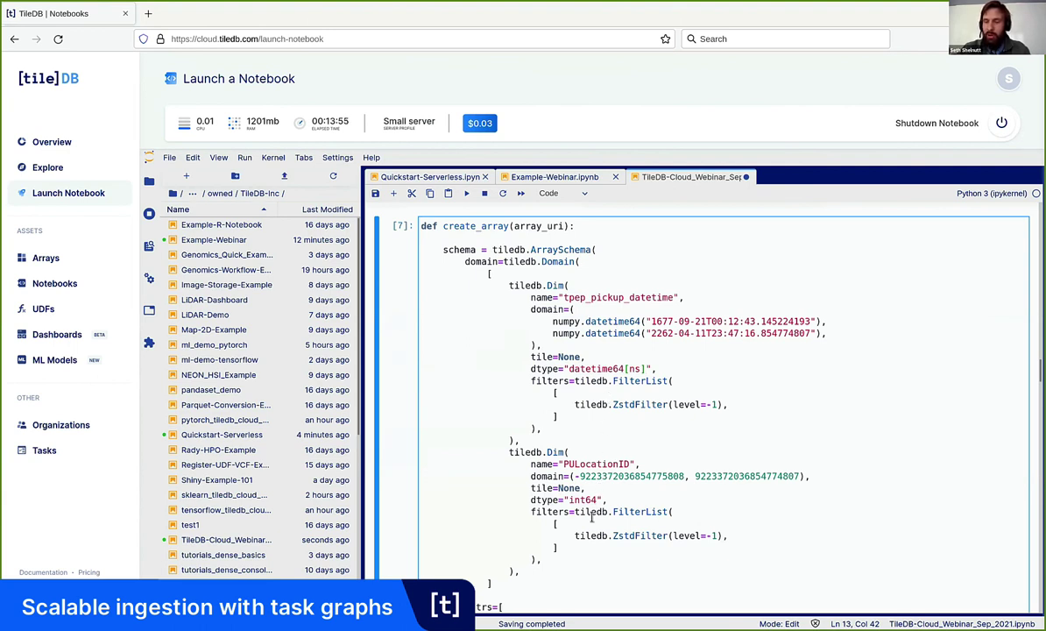
Step: Review the tiledb.Attr definitions, such as the nullable setting of VendorID, and run the create_array definition cell
{"action": "scroll", "coordinate": [591, 517], "scroll_direction": "down", "scroll_amount": 8}
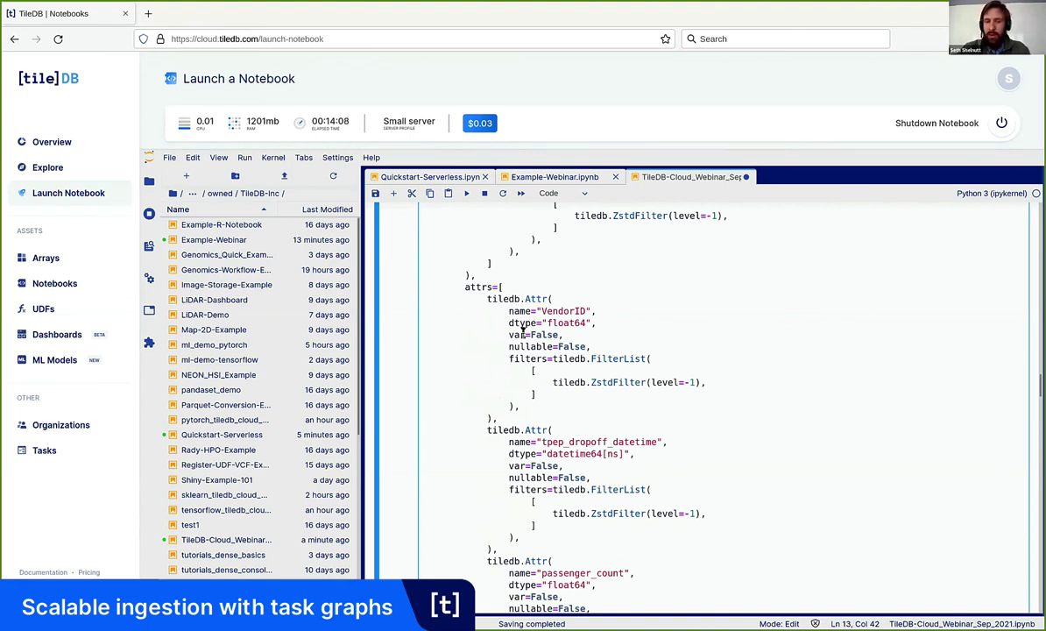
{"action": "left_click", "coordinate": [545, 346]}
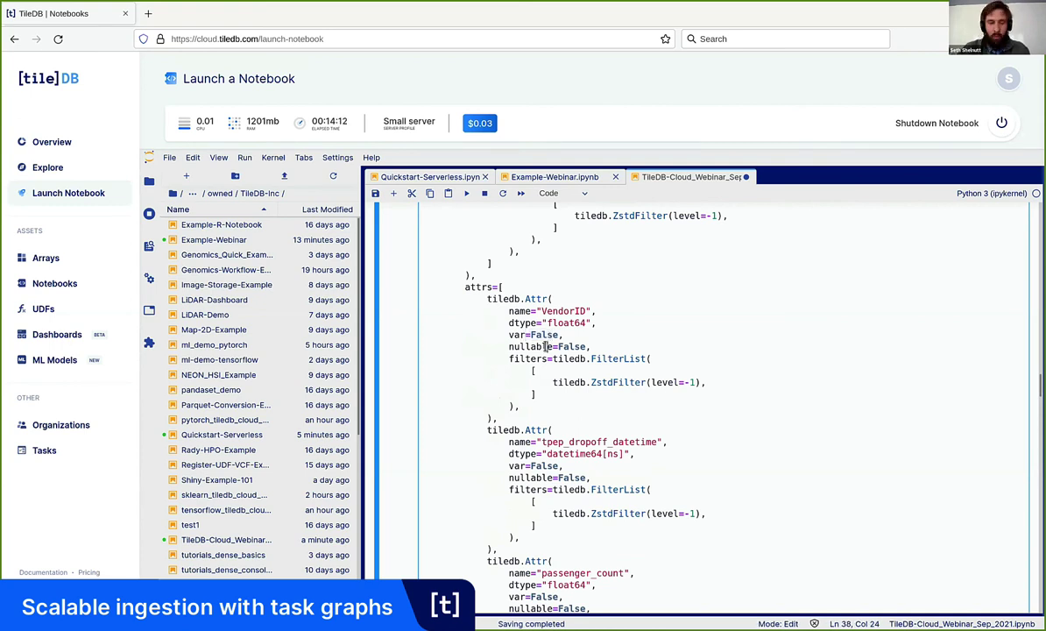
{"action": "key", "text": "shift+Return"}
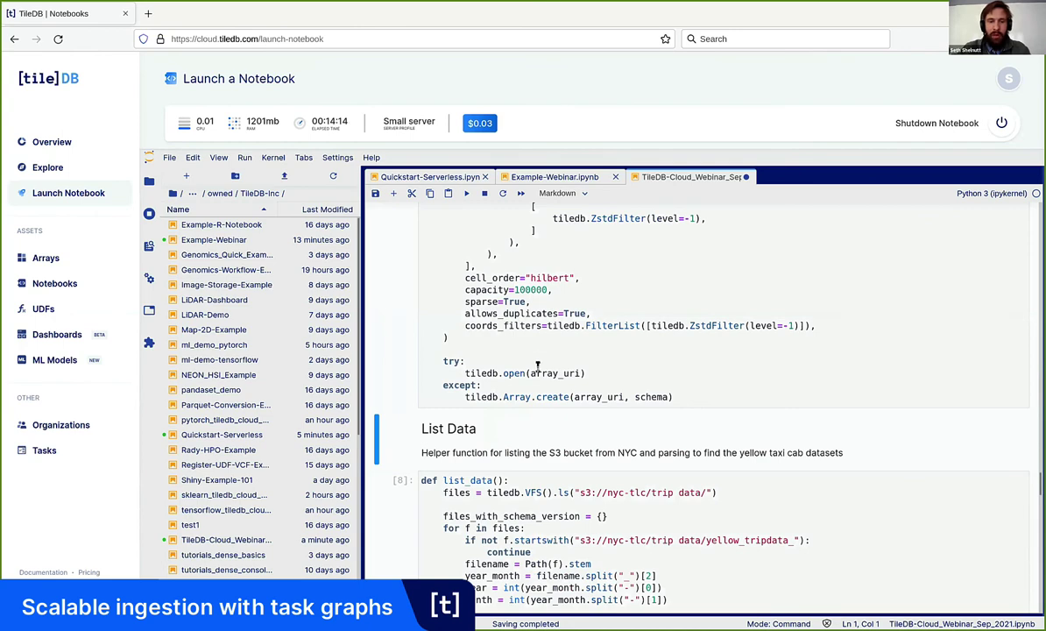
Step: Examine how list_data lists s3://nyc-tlc/trip data/, filters the yellow_tripdata_ files and parses each file's year and month
{"action": "scroll", "coordinate": [516, 350], "scroll_direction": "down", "scroll_amount": 3}
{"action": "left_click", "coordinate": [539, 370]}
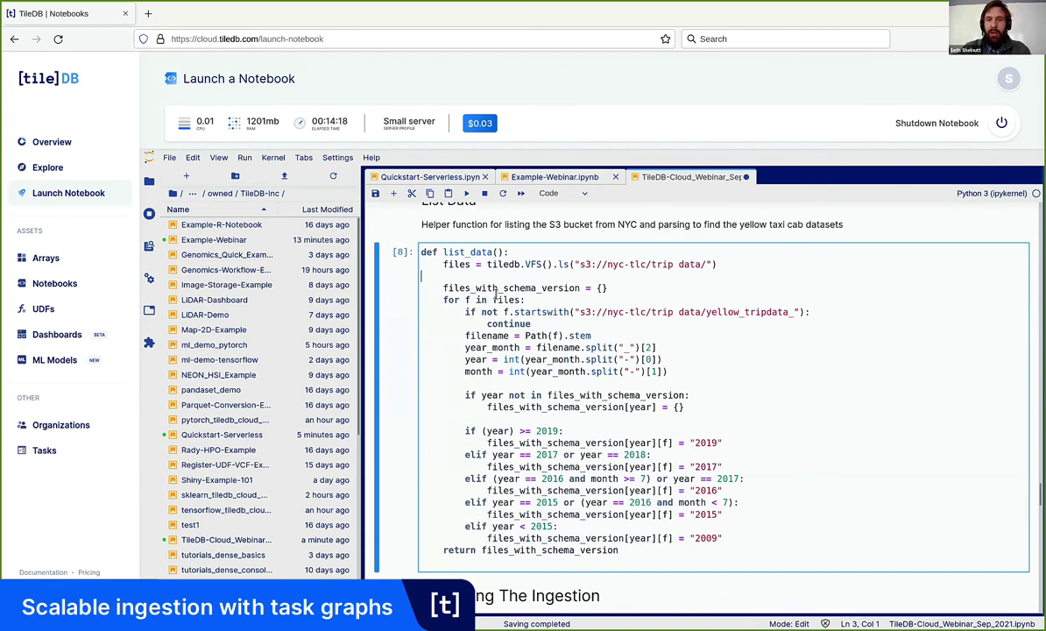
{"action": "left_click_drag", "start_coordinate": [583, 263], "coordinate": [709, 264]}
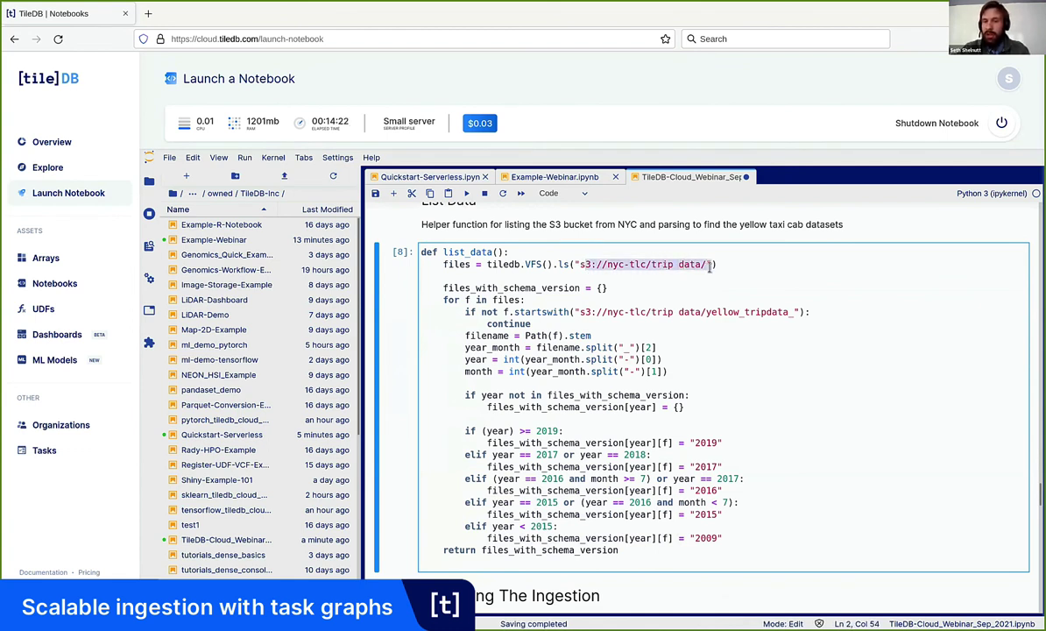
{"action": "left_click", "coordinate": [710, 265]}
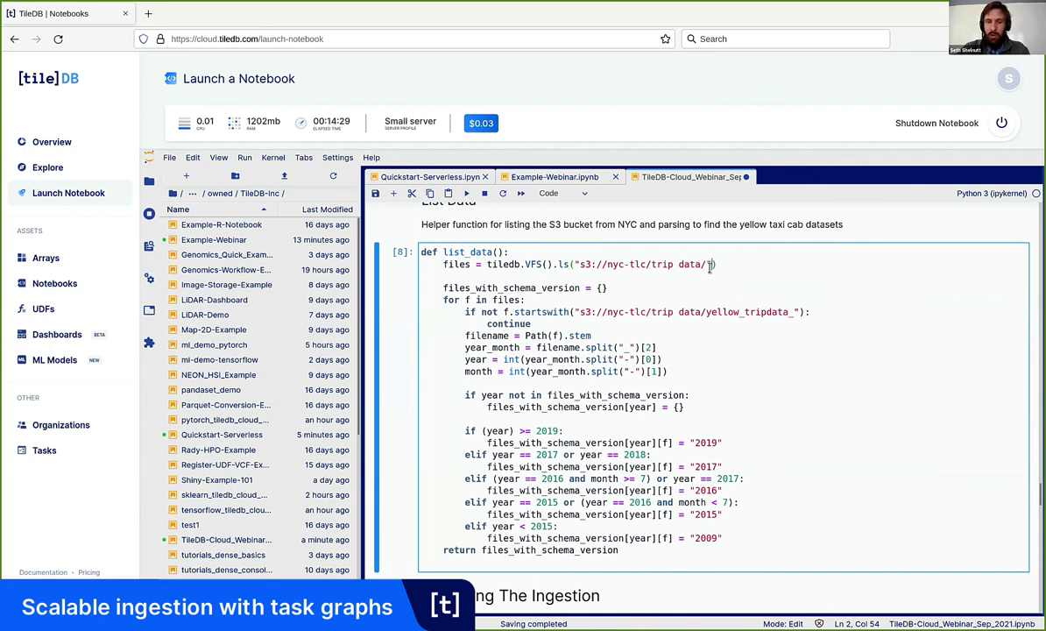
{"action": "left_click_drag", "start_coordinate": [533, 275], "coordinate": [635, 340]}
{"action": "left_click", "coordinate": [635, 340]}
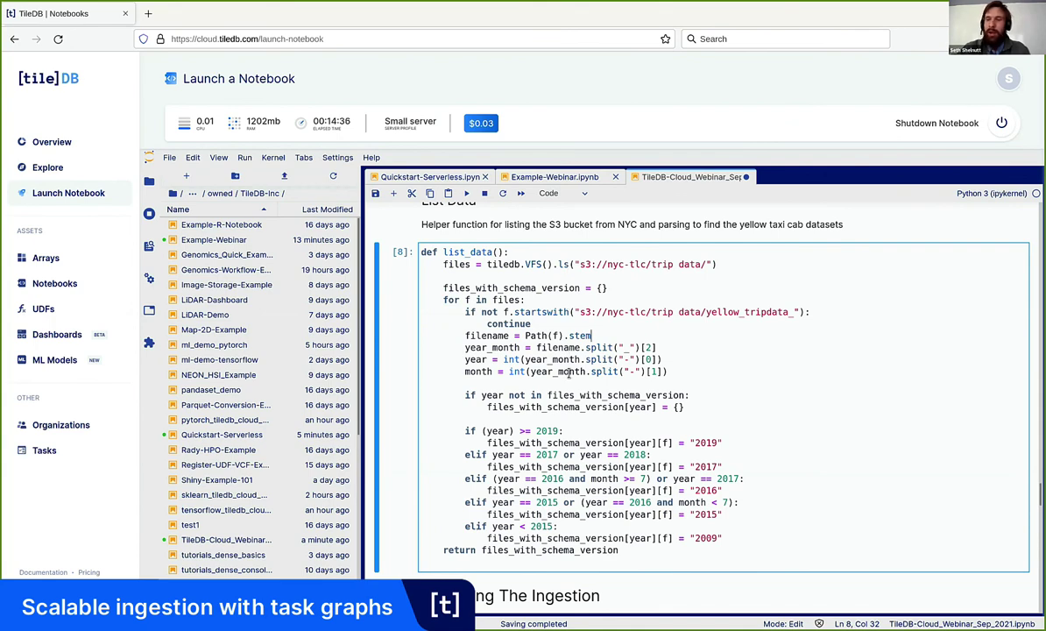
{"action": "left_click", "coordinate": [569, 371]}
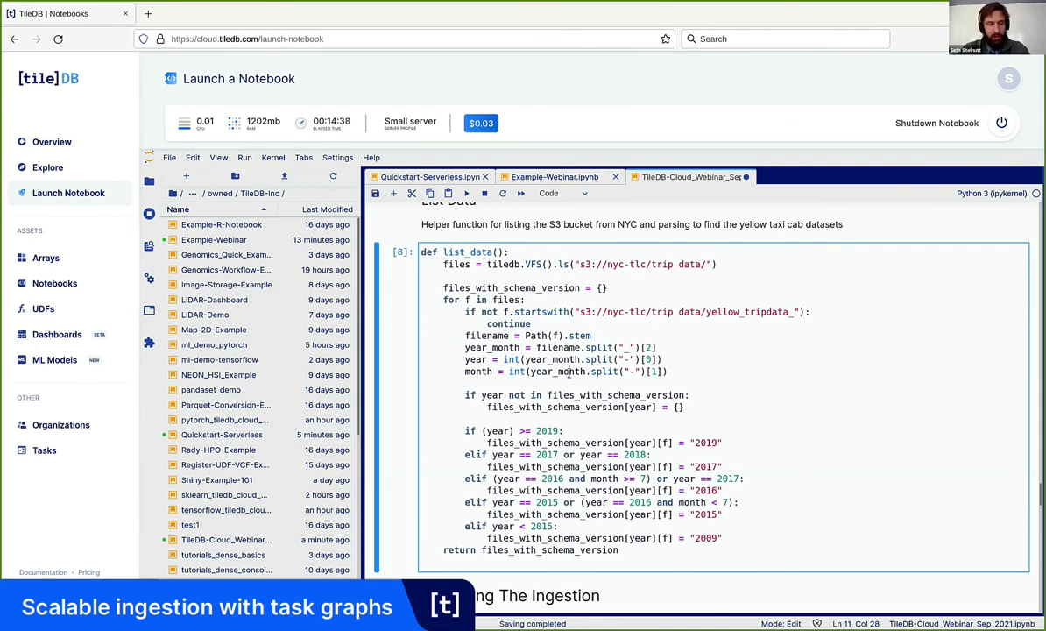
Step: Run the list_data definition, create_array(array_uri) and files_with_schema_version = list_data() cells
{"action": "key", "text": "shift+Return"}
{"action": "key", "text": "shift+Return"}
{"action": "key", "text": "shift+Return"}
{"action": "key", "text": "shift+Return"}
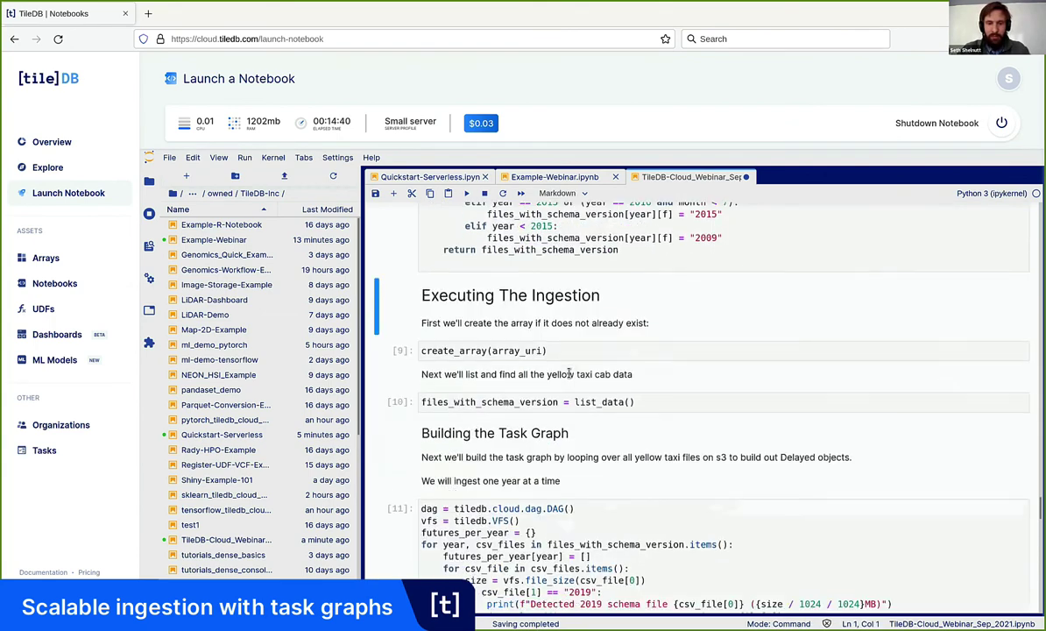
{"action": "key", "text": "shift+Return"}
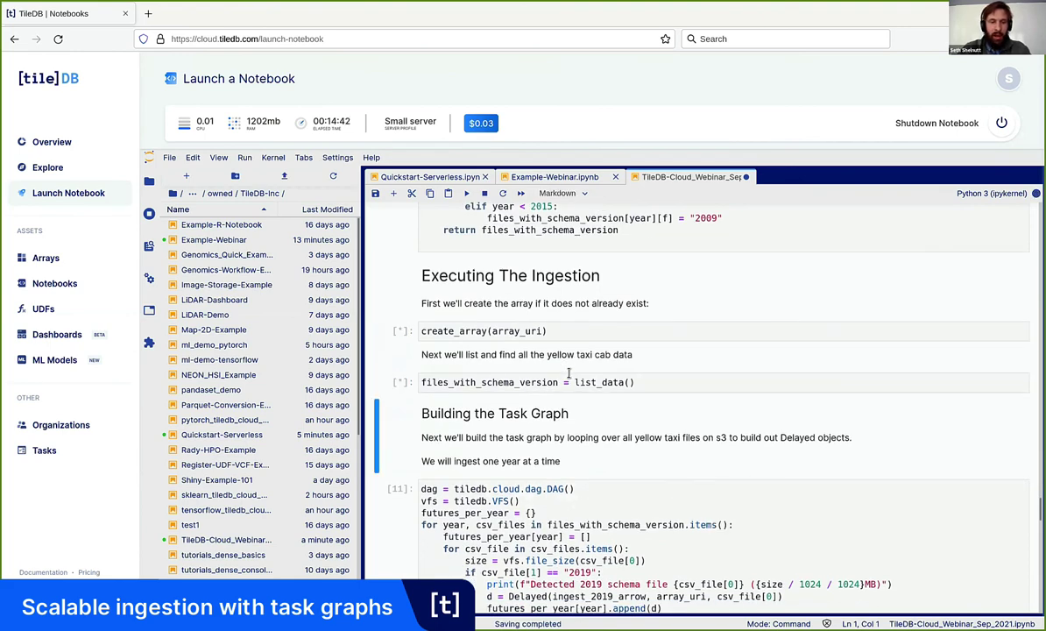
Step: Examine the task graph loop over years and CSV files, including the Delayed call that wraps ingest_2019_arrow
{"action": "scroll", "coordinate": [561, 368], "scroll_direction": "down", "scroll_amount": 2}
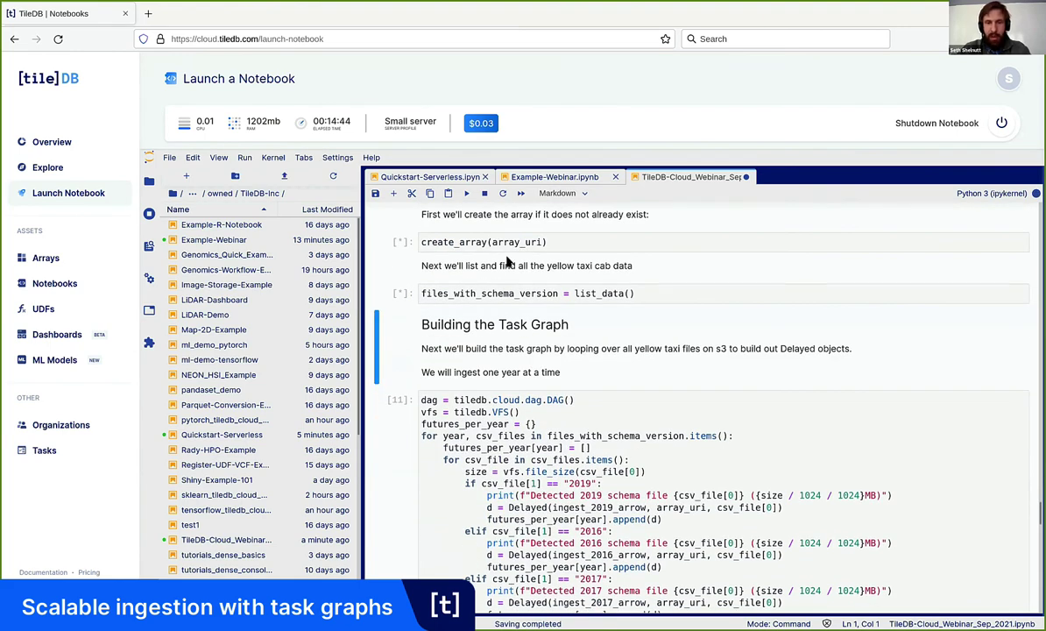
{"action": "scroll", "coordinate": [551, 301], "scroll_direction": "down", "scroll_amount": 3}
{"action": "left_click", "coordinate": [550, 301]}
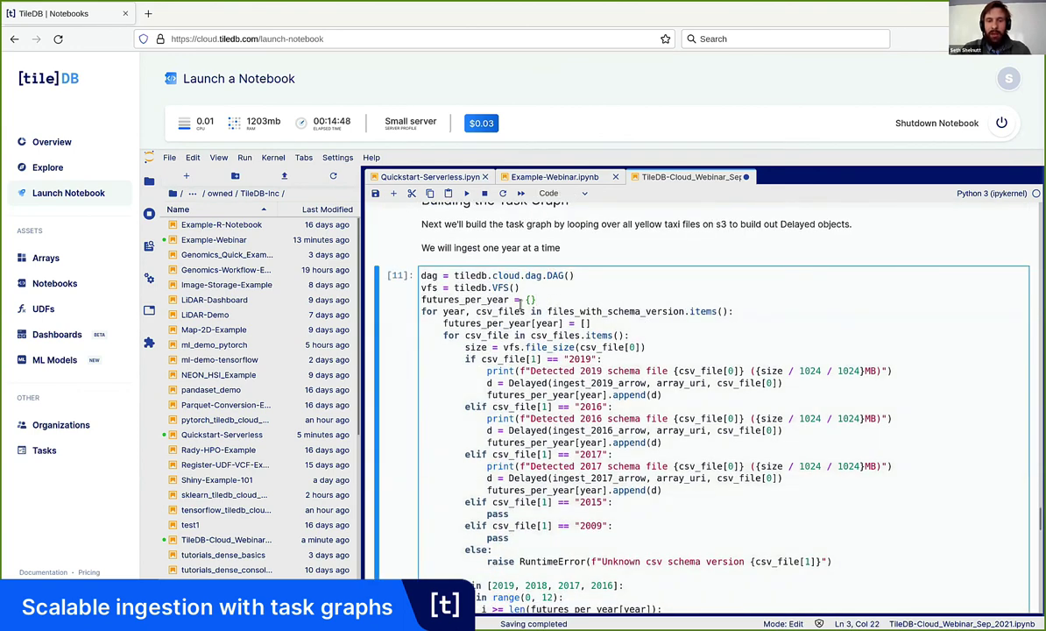
{"action": "scroll", "coordinate": [520, 302], "scroll_direction": "down", "scroll_amount": 1}
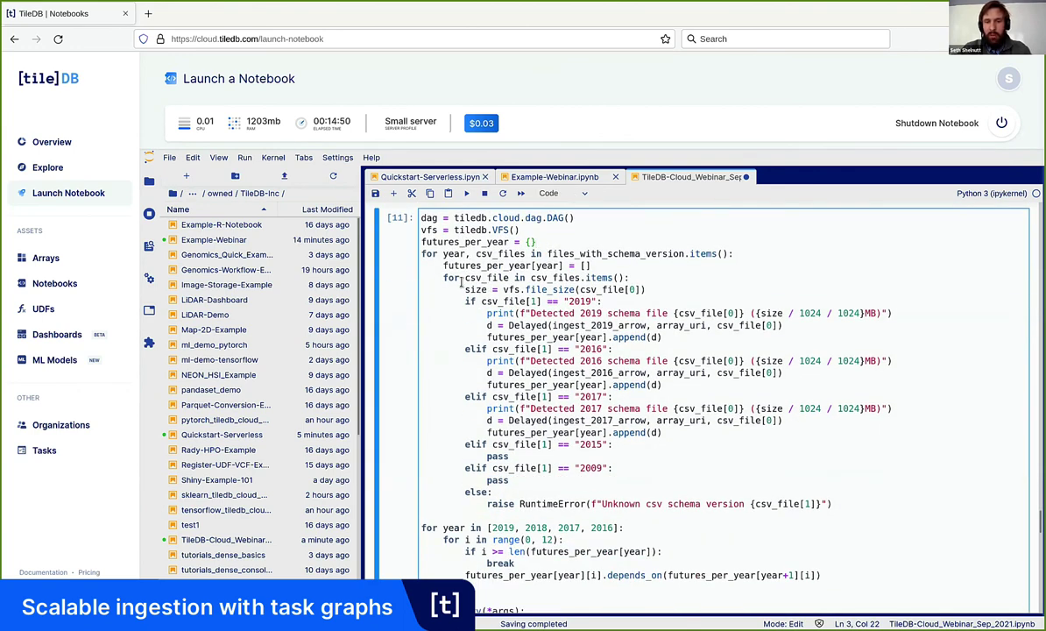
{"action": "left_click_drag", "start_coordinate": [454, 253], "coordinate": [759, 272]}
{"action": "left_click", "coordinate": [760, 274]}
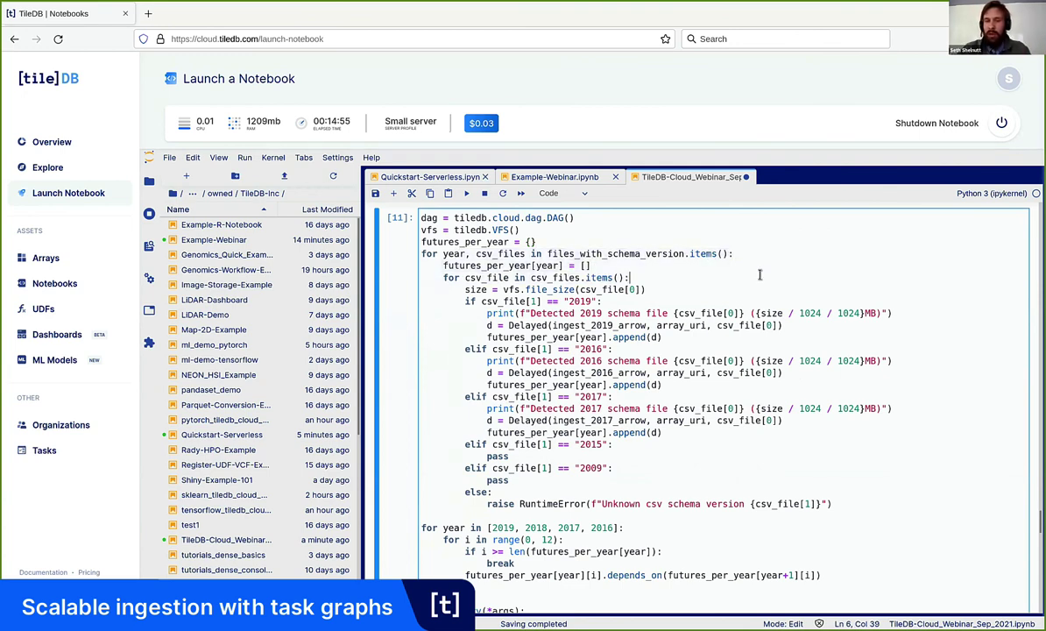
{"action": "left_click_drag", "start_coordinate": [485, 326], "coordinate": [860, 328]}
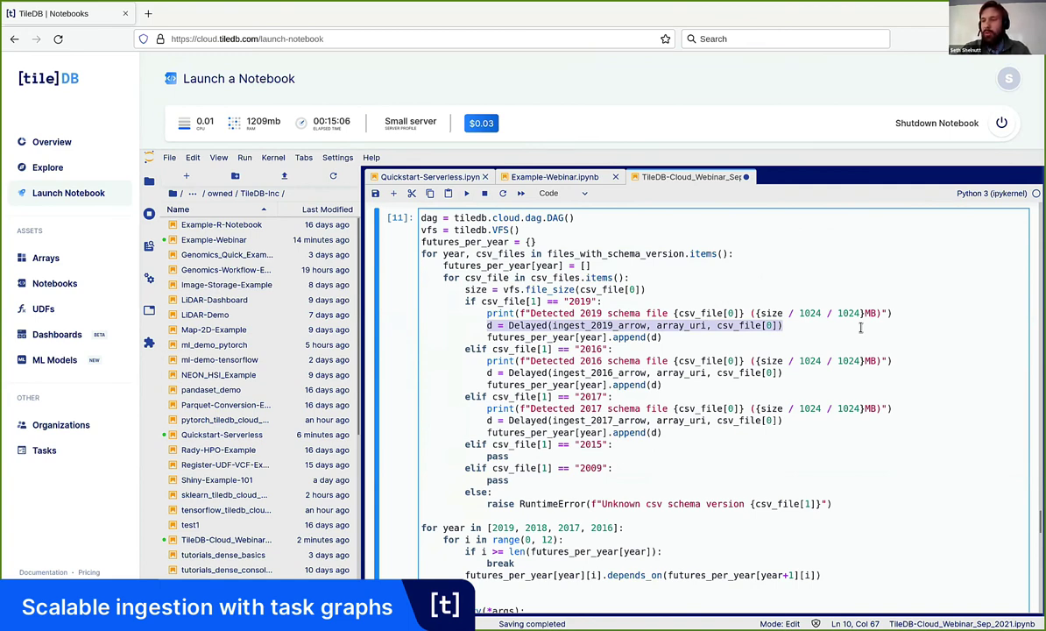
{"action": "left_click", "coordinate": [861, 328]}
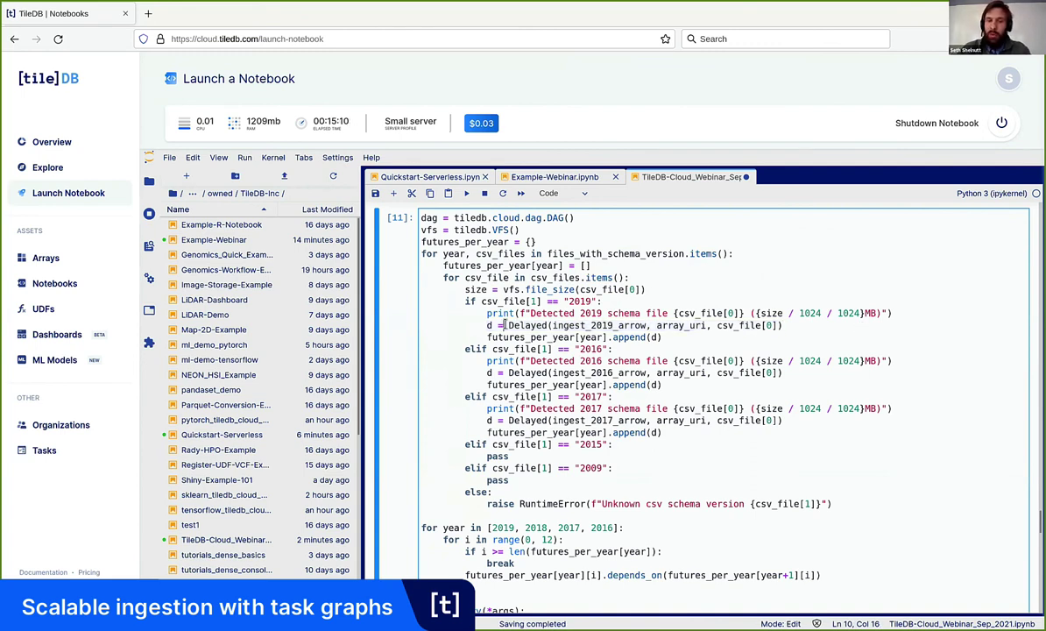
{"action": "left_click_drag", "start_coordinate": [505, 324], "coordinate": [629, 324]}
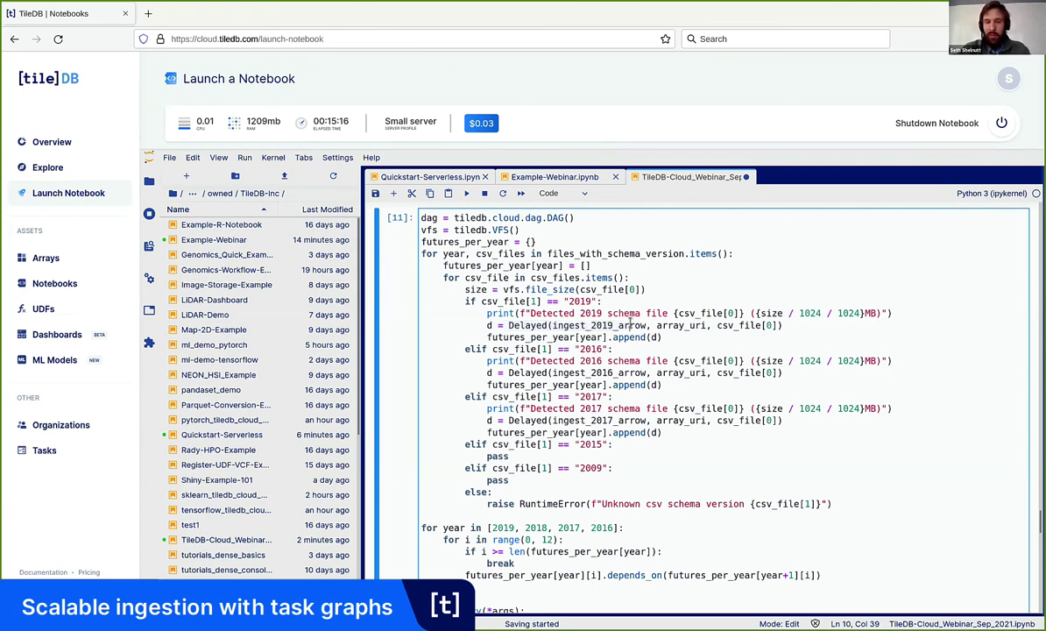
Step: Review the depends_on year loop and summary function, run the task graph cell, and look through its detected-file output
{"action": "scroll", "coordinate": [618, 342], "scroll_direction": "down", "scroll_amount": 5}
{"action": "scroll", "coordinate": [569, 334], "scroll_direction": "down", "scroll_amount": 2}
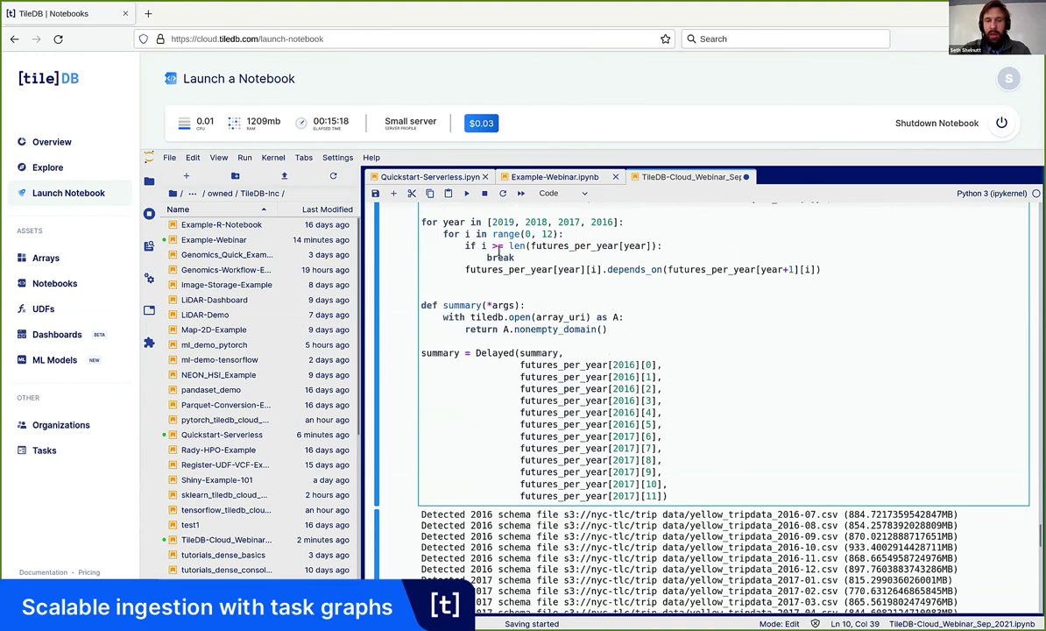
{"action": "left_click", "coordinate": [488, 223]}
{"action": "left_click", "coordinate": [664, 323], "text": "shift"}
{"action": "left_click", "coordinate": [663, 328]}
{"action": "key", "text": "shift+Return"}
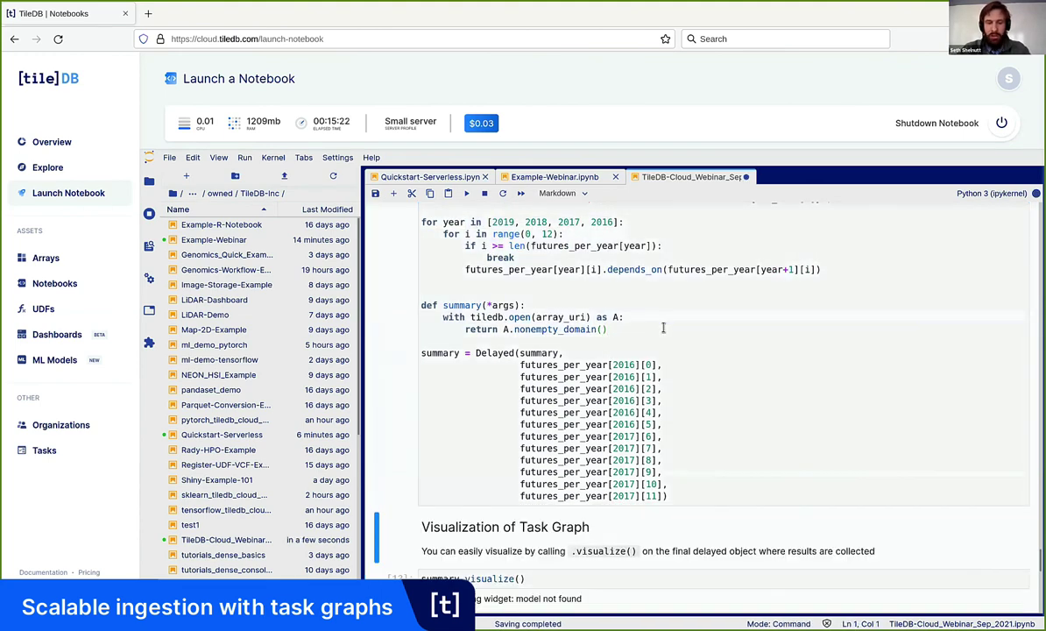
{"action": "scroll", "coordinate": [663, 327], "scroll_direction": "down", "scroll_amount": 5}
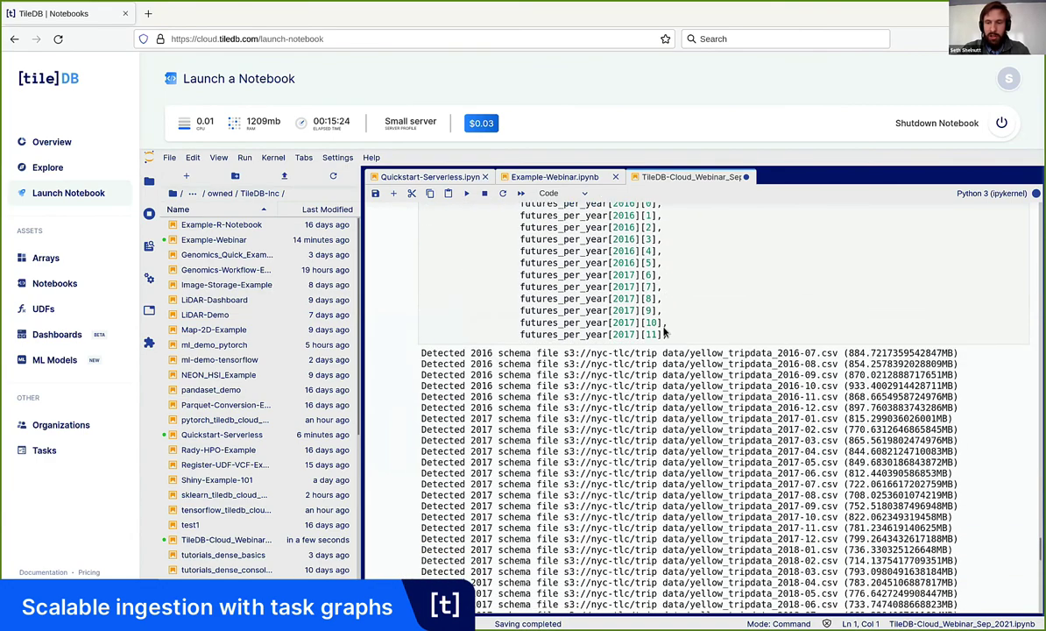
{"action": "scroll", "coordinate": [664, 328], "scroll_direction": "up", "scroll_amount": 2}
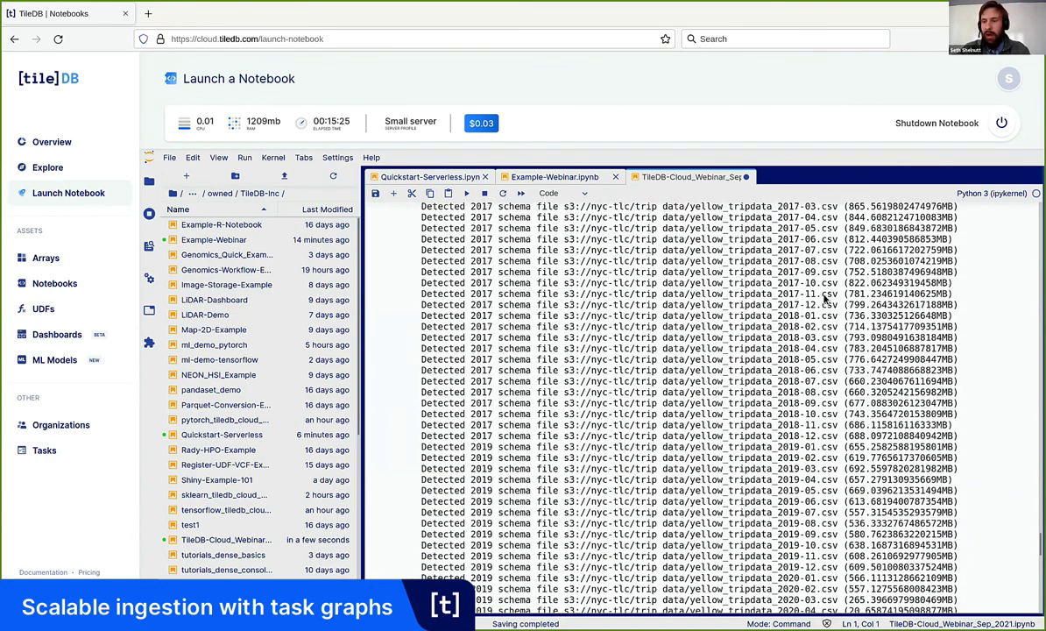
Step: Compare the file sizes in the detected-file output, from the 2017 CSVs to those for April through August 2020
{"action": "left_click_drag", "start_coordinate": [843, 288], "coordinate": [955, 295]}
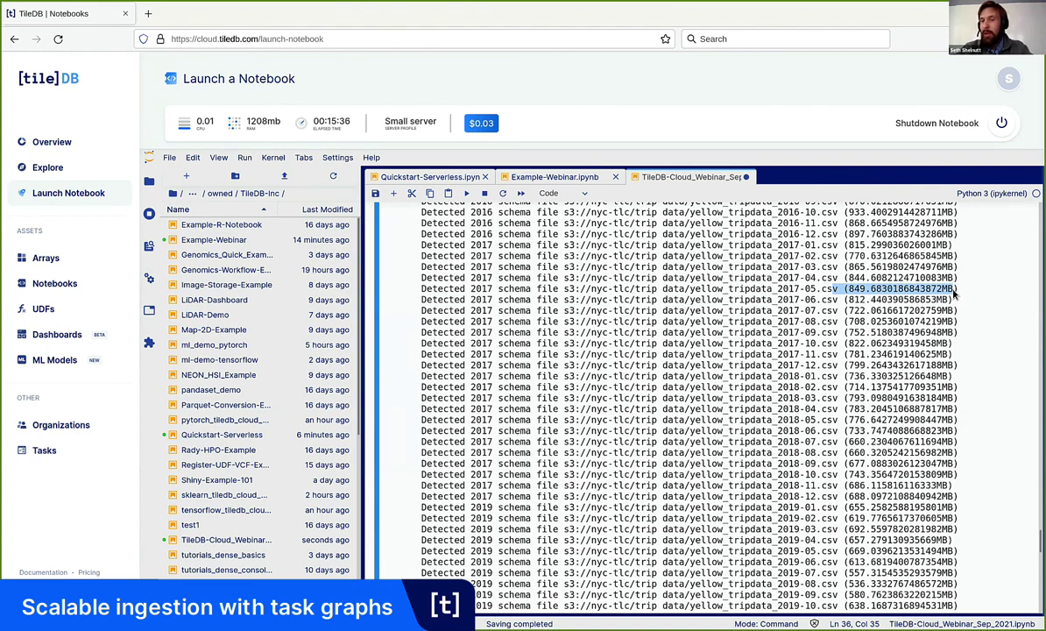
{"action": "scroll", "coordinate": [907, 322], "scroll_direction": "down", "scroll_amount": 3}
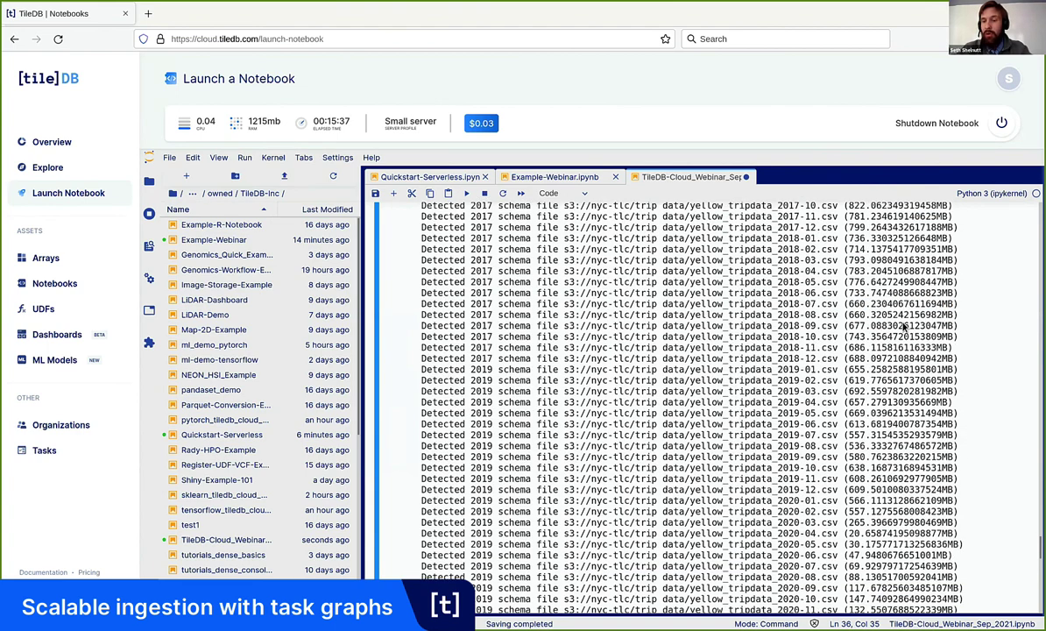
{"action": "scroll", "coordinate": [905, 326], "scroll_direction": "down", "scroll_amount": 5}
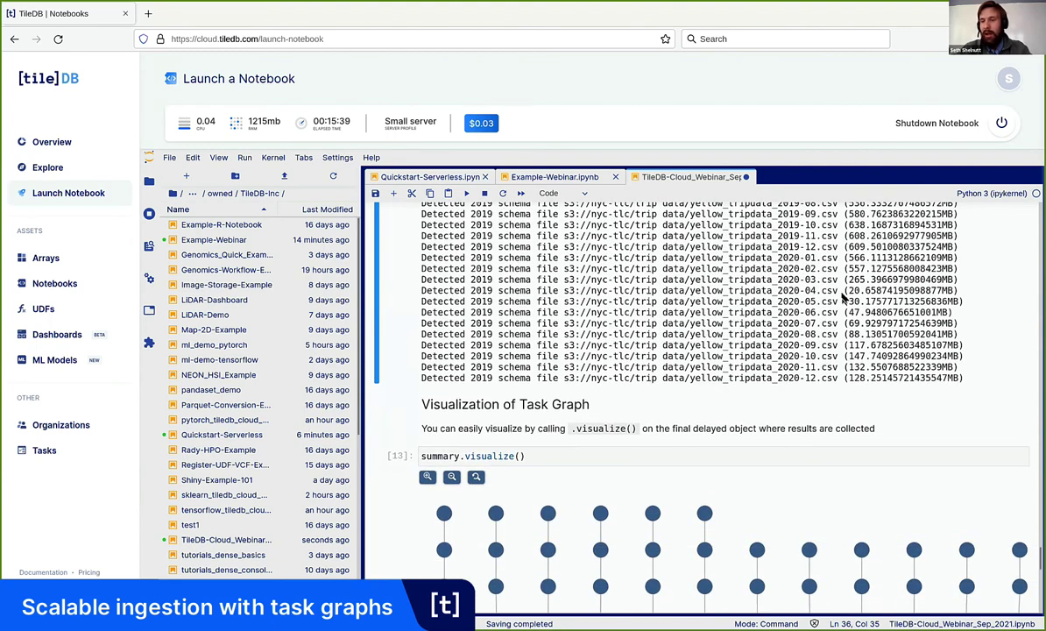
{"action": "left_click_drag", "start_coordinate": [816, 290], "coordinate": [972, 339]}
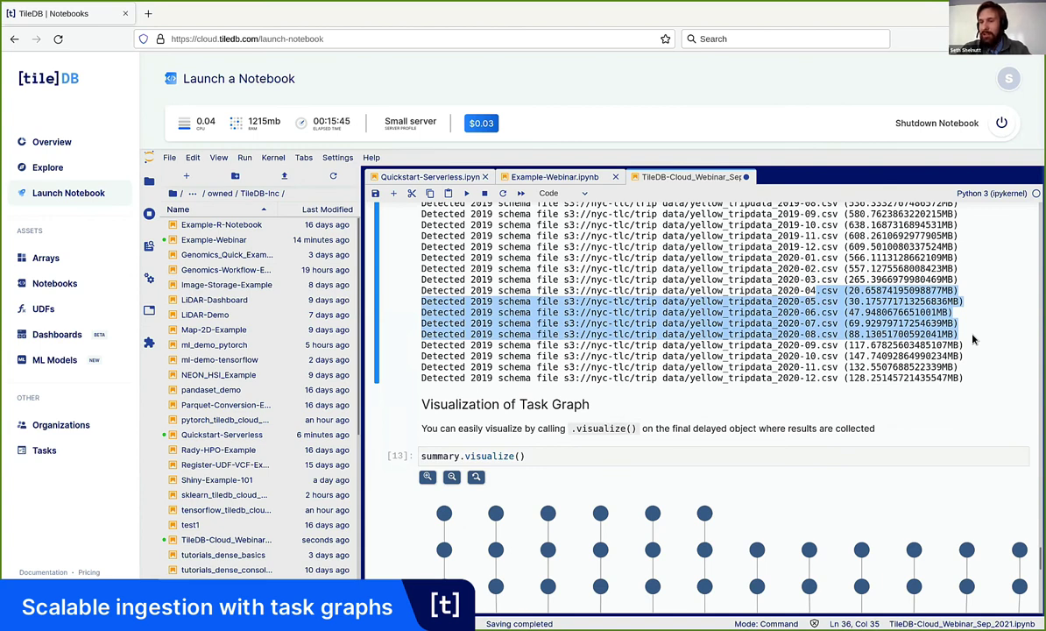
{"action": "left_click", "coordinate": [865, 302]}
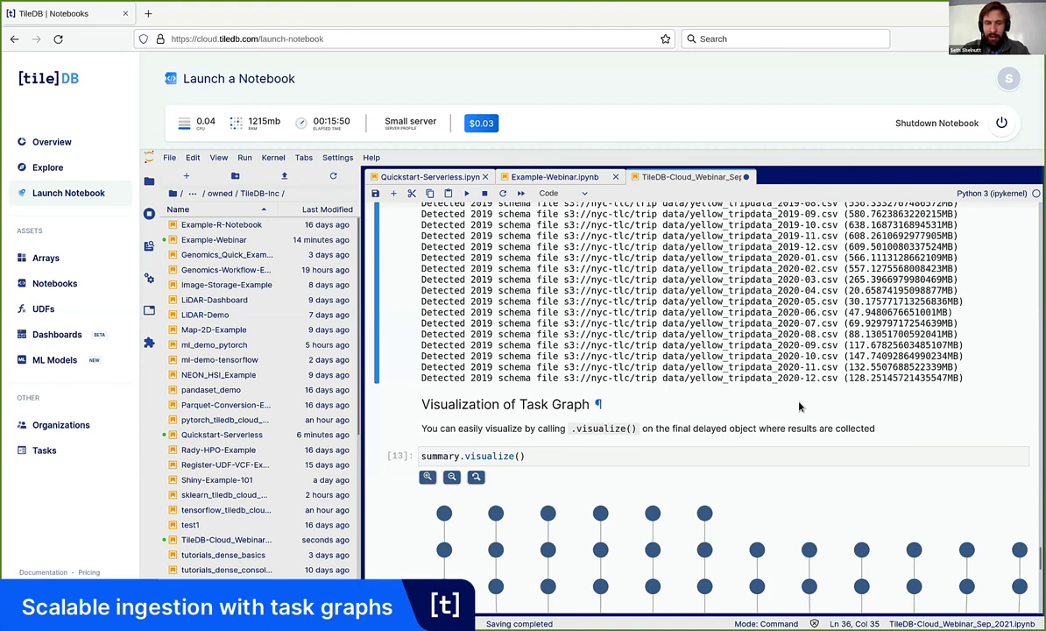
Step: Examine the node columns and the final collecting node in the task graph drawn by summary.visualize()
{"action": "scroll", "coordinate": [799, 405], "scroll_direction": "down", "scroll_amount": 1}
{"action": "scroll", "coordinate": [799, 406], "scroll_direction": "down", "scroll_amount": 3}
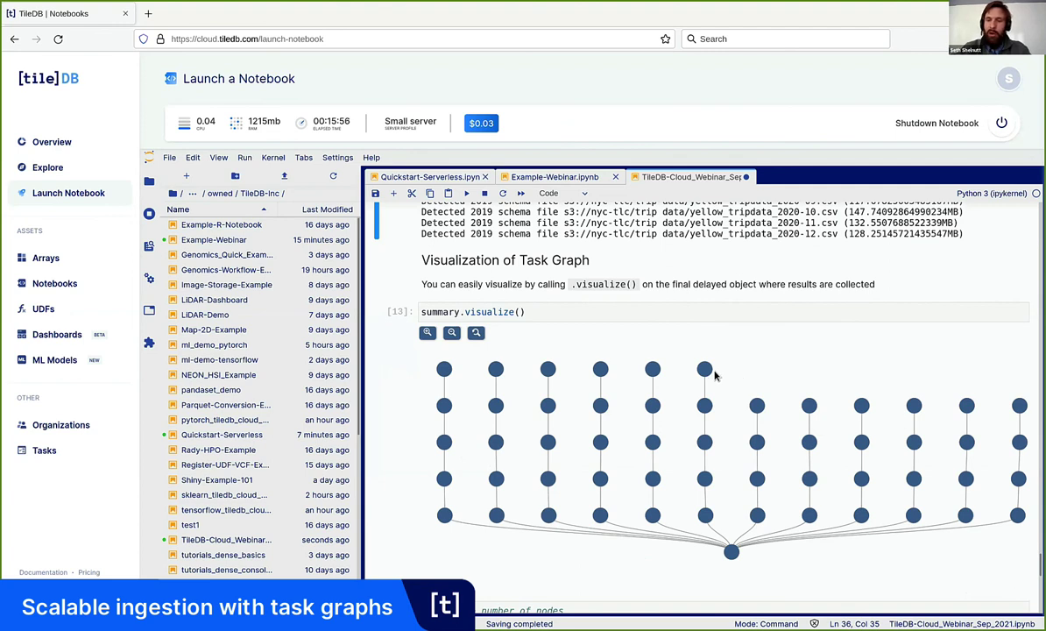
{"action": "mouse_move", "coordinate": [705, 405]}
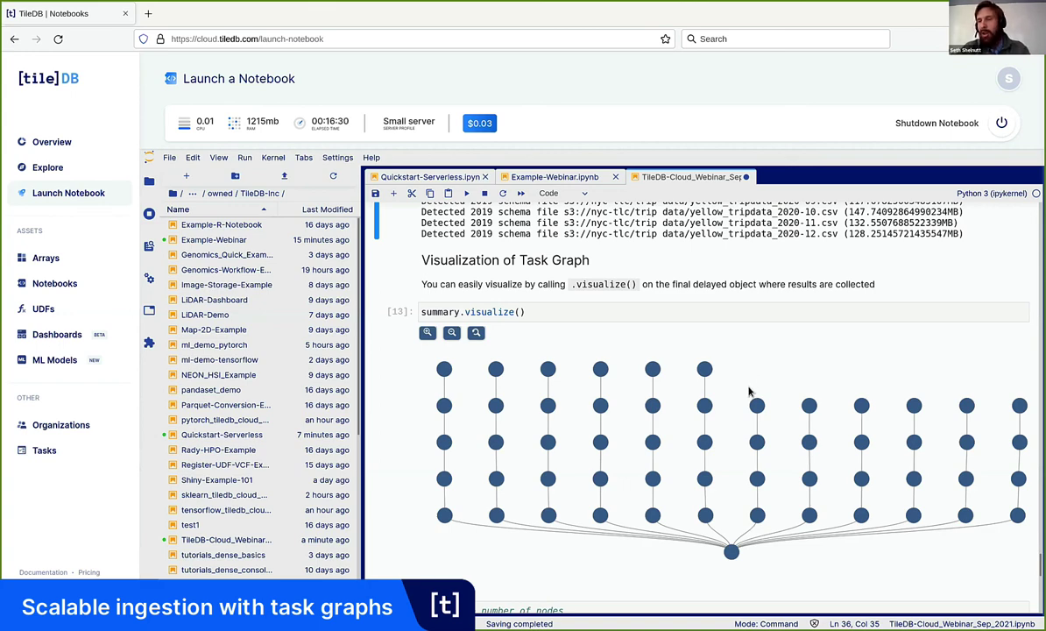
Step: Run the len(summary.dag.nodes) cell and the cell that executes the graph asynchronously with summary.dag.compute()
{"action": "scroll", "coordinate": [749, 392], "scroll_direction": "down", "scroll_amount": 3}
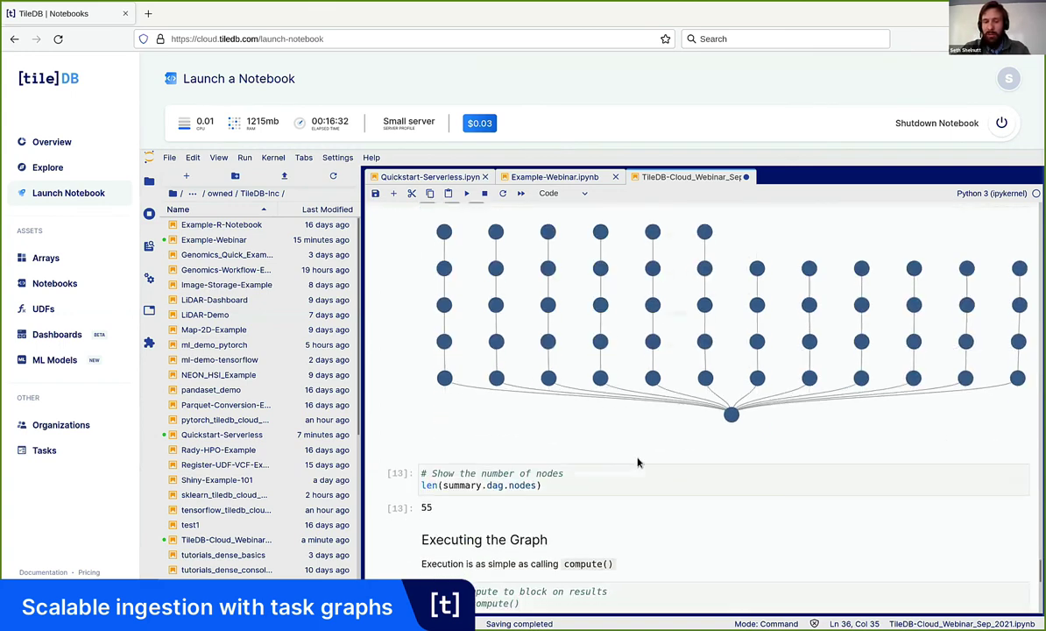
{"action": "left_click", "coordinate": [626, 477]}
{"action": "key", "text": "shift+Return"}
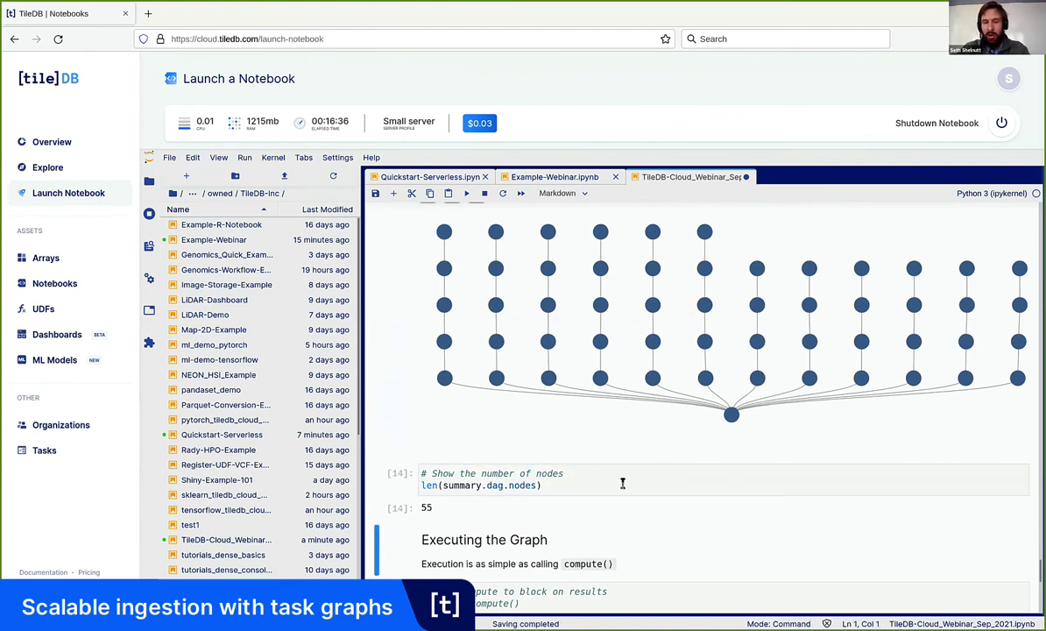
{"action": "scroll", "coordinate": [624, 480], "scroll_direction": "down", "scroll_amount": 1}
{"action": "left_click", "coordinate": [614, 529]}
{"action": "key", "text": "shift+Return"}
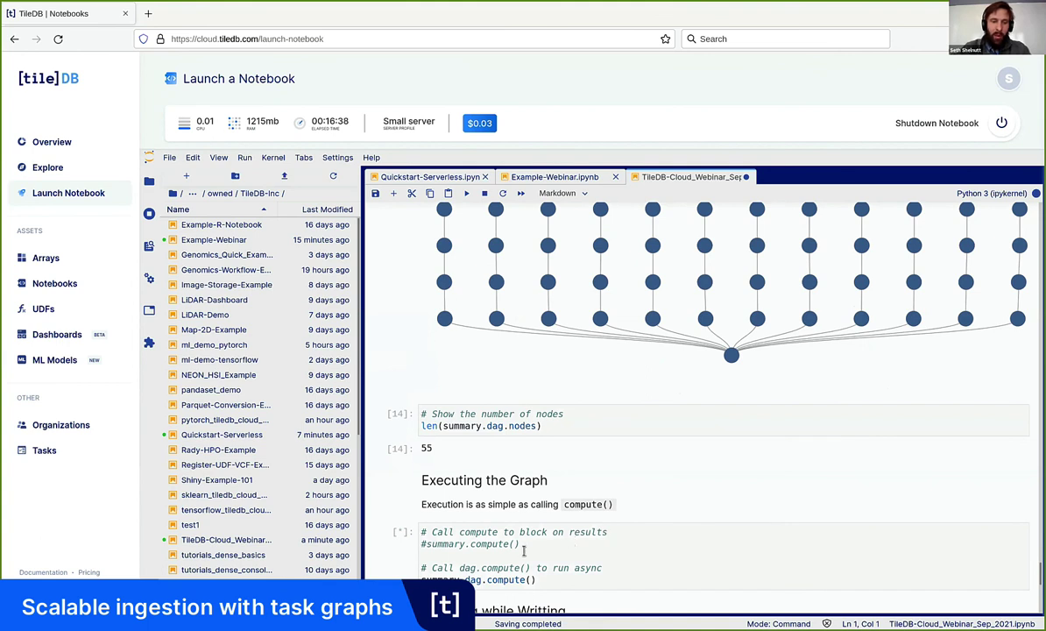
Step: Compare the commented summary.compute() line with summary.dag.compute(), and check the running graph's node colours
{"action": "left_click_drag", "start_coordinate": [520, 544], "coordinate": [424, 544]}
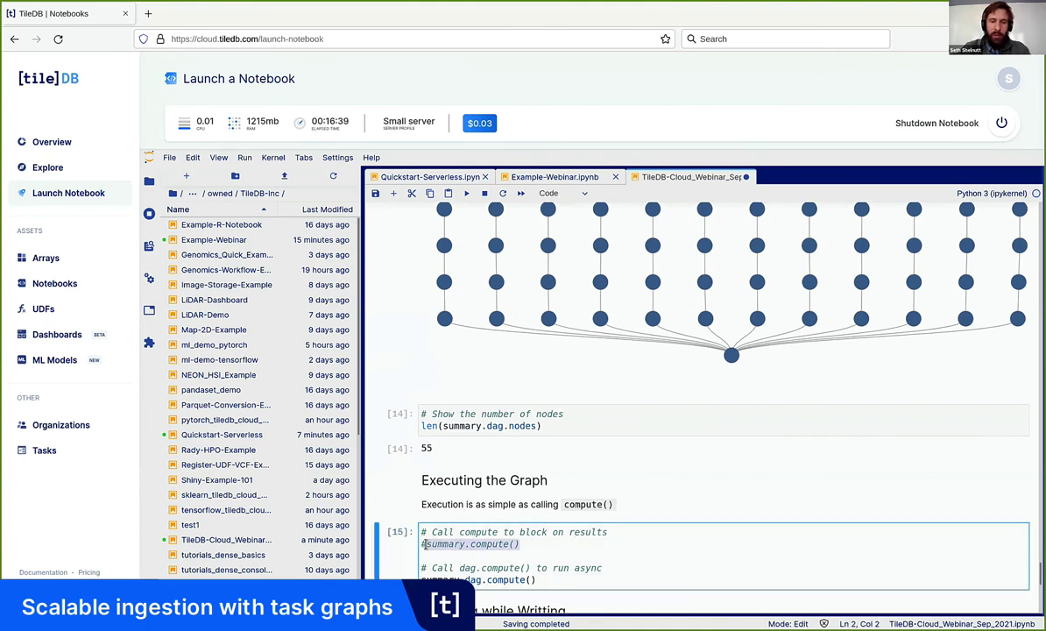
{"action": "left_click", "coordinate": [478, 554]}
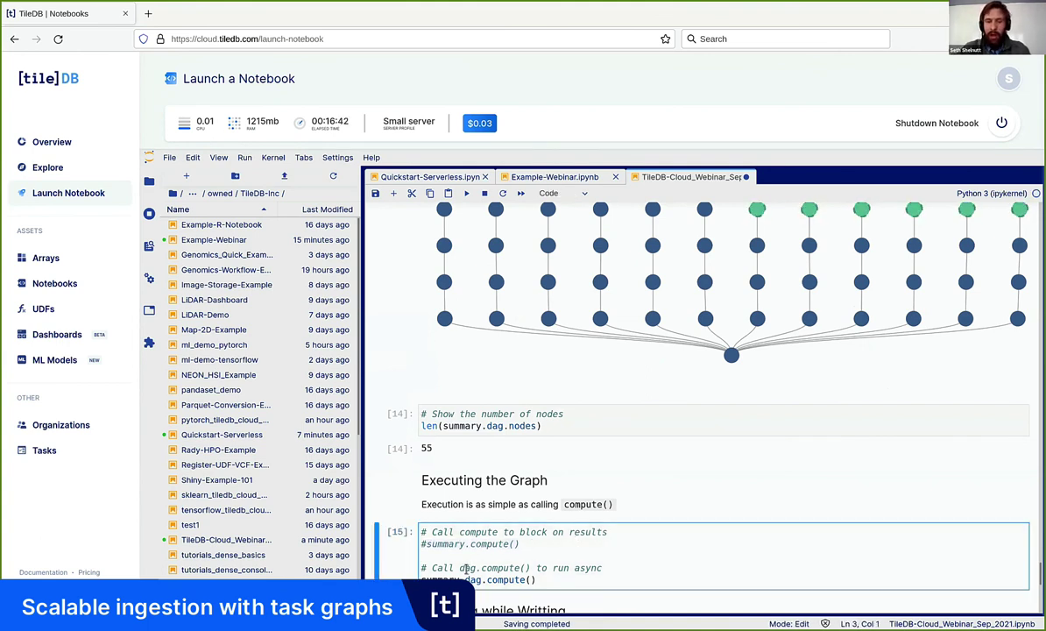
{"action": "left_click_drag", "start_coordinate": [424, 580], "coordinate": [535, 579]}
{"action": "left_click", "coordinate": [535, 579]}
{"action": "scroll", "coordinate": [535, 574], "scroll_direction": "up", "scroll_amount": 2}
{"action": "scroll", "coordinate": [535, 574], "scroll_direction": "up", "scroll_amount": 1}
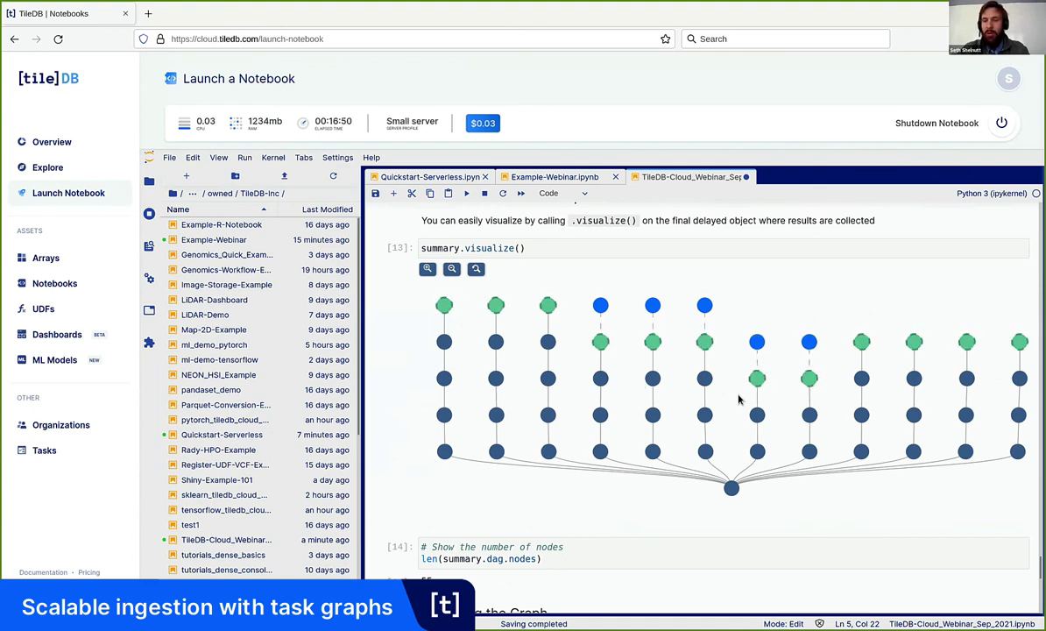
Step: Run the three A.nonempty_domain() cells under Querying while Writting, and rerun the second one
{"action": "scroll", "coordinate": [692, 506], "scroll_direction": "down", "scroll_amount": 10}
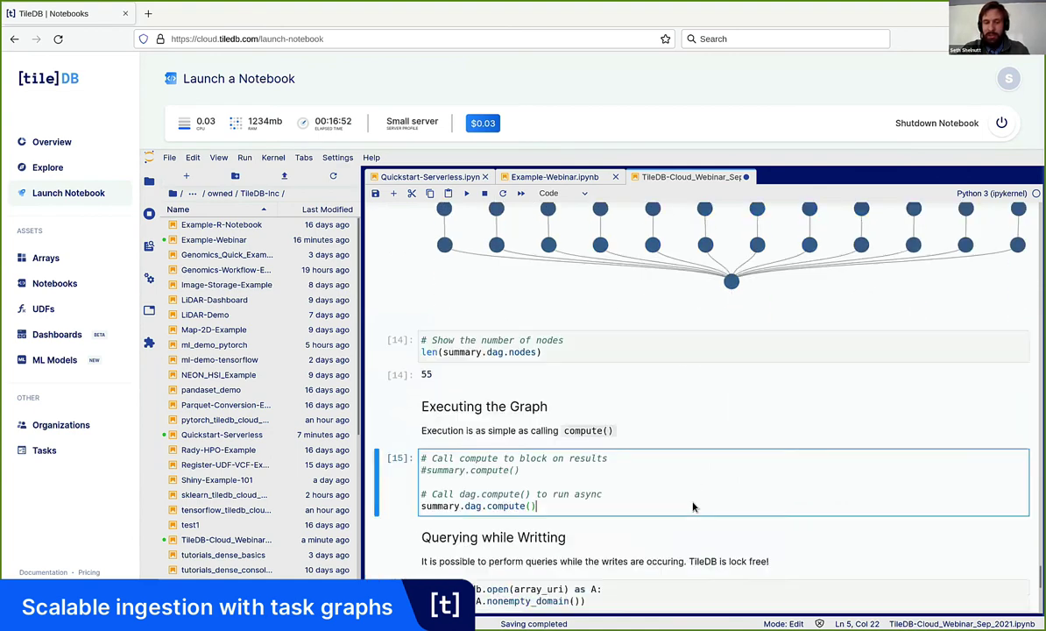
{"action": "left_click", "coordinate": [641, 411]}
{"action": "key", "text": "shift+Return"}
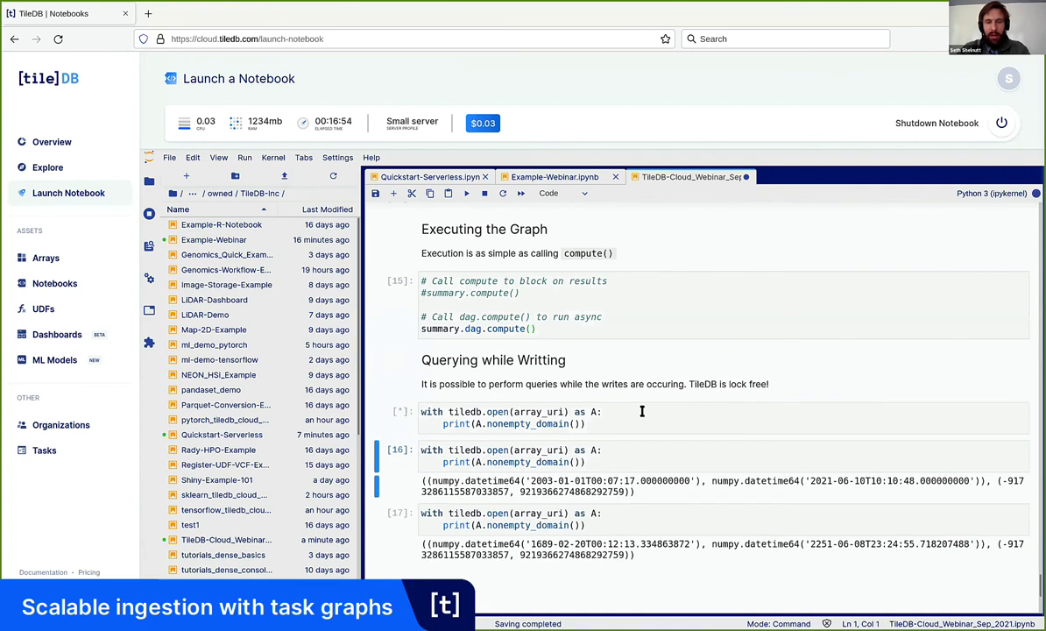
{"action": "key", "text": "shift+Return"}
{"action": "key", "text": "shift+Return"}
{"action": "left_click", "coordinate": [641, 410]}
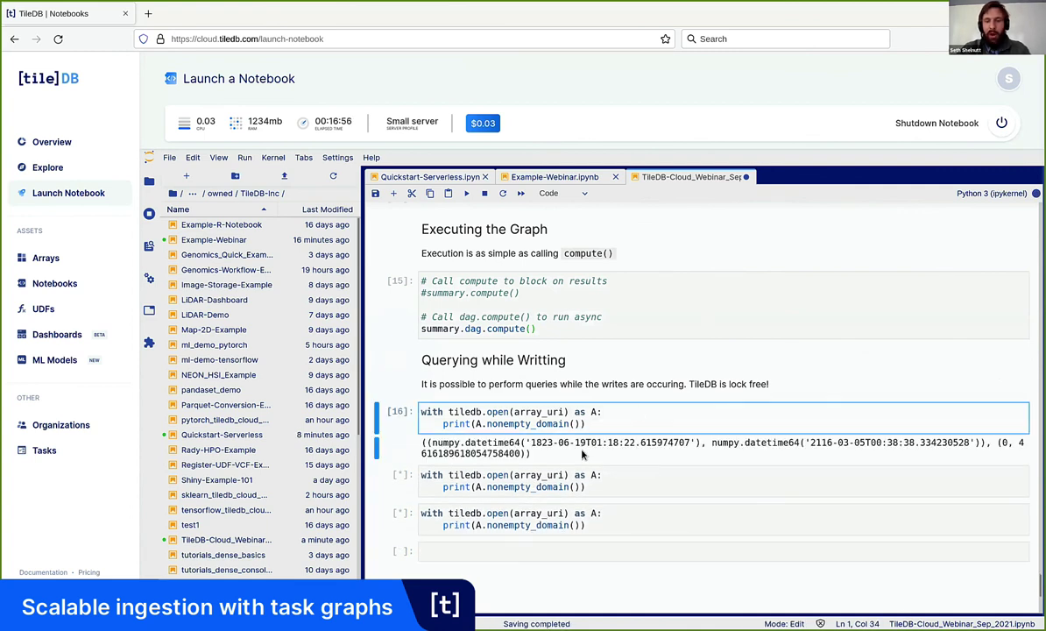
{"action": "left_click", "coordinate": [548, 475]}
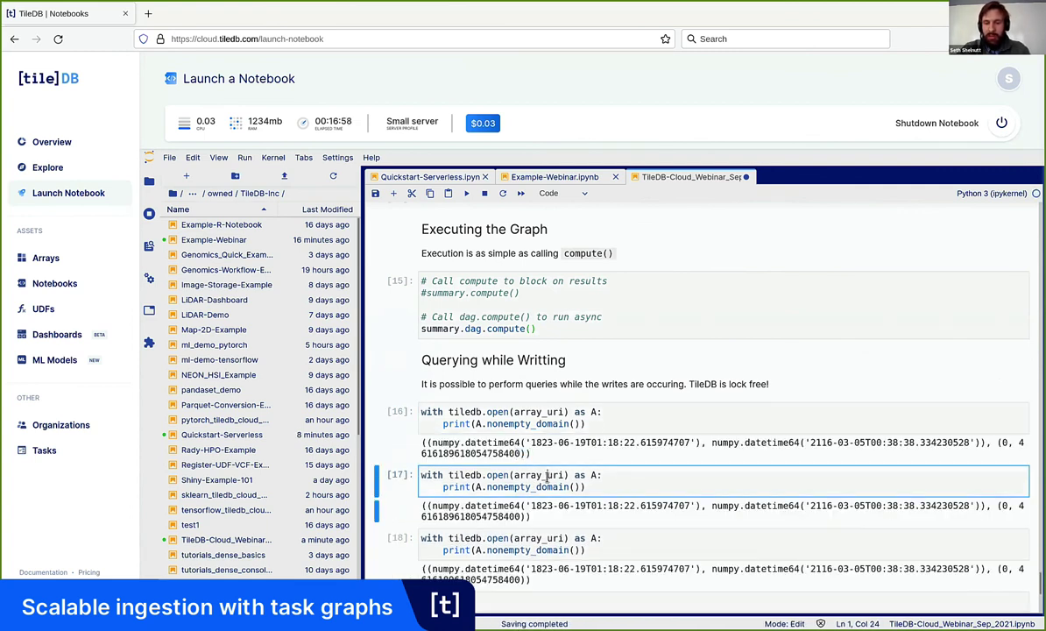
{"action": "key", "text": "shift+Return"}
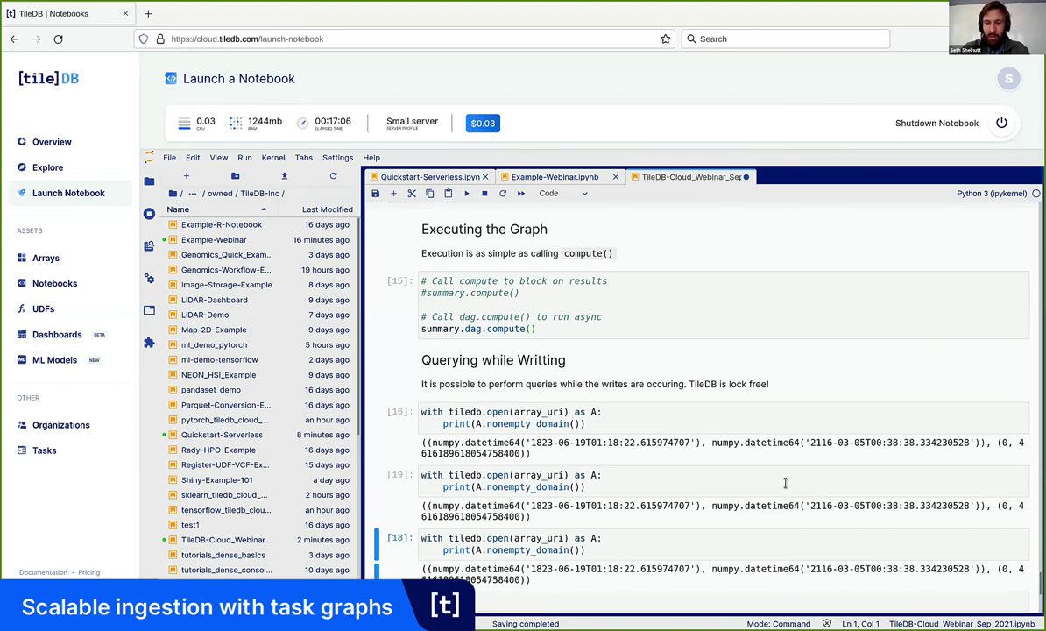
Step: Check the task graph's progress and rerun the second and third A.nonempty_domain() cells
{"action": "scroll", "coordinate": [786, 482], "scroll_direction": "up", "scroll_amount": 2}
{"action": "scroll", "coordinate": [786, 482], "scroll_direction": "up", "scroll_amount": 8}
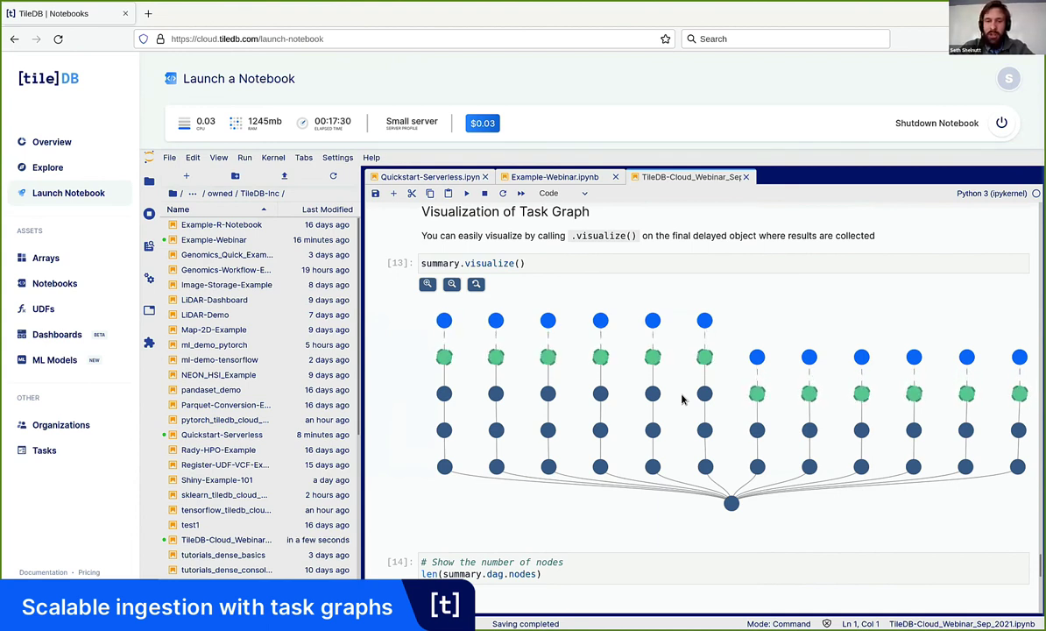
{"action": "scroll", "coordinate": [466, 372], "scroll_direction": "down", "scroll_amount": 1}
{"action": "scroll", "coordinate": [466, 372], "scroll_direction": "down", "scroll_amount": 10}
{"action": "left_click", "coordinate": [500, 354]}
{"action": "key", "text": "shift+Return"}
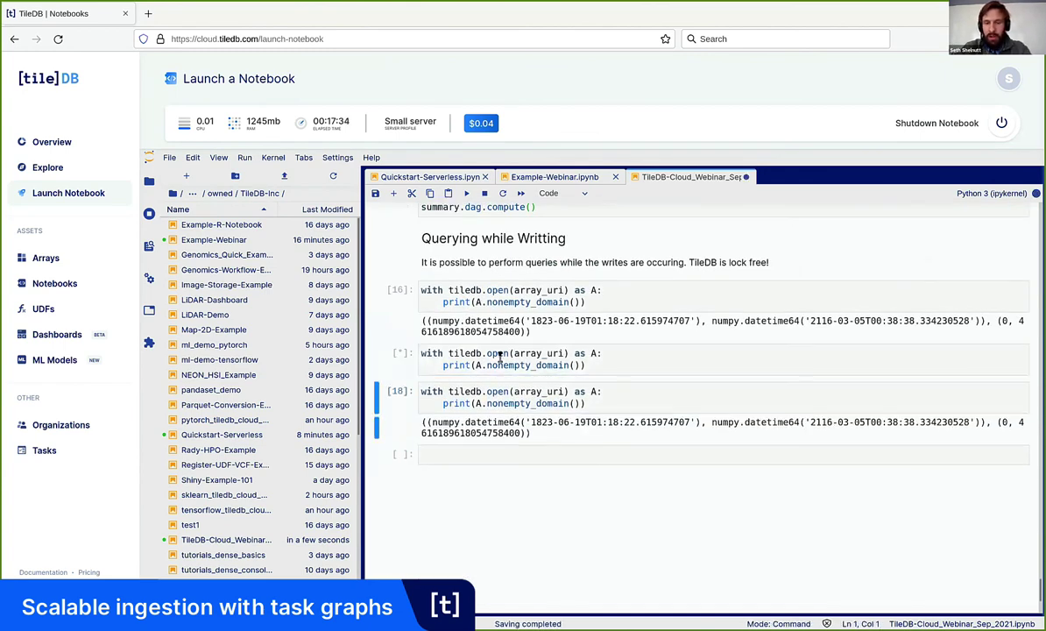
{"action": "key", "text": "shift+Return"}
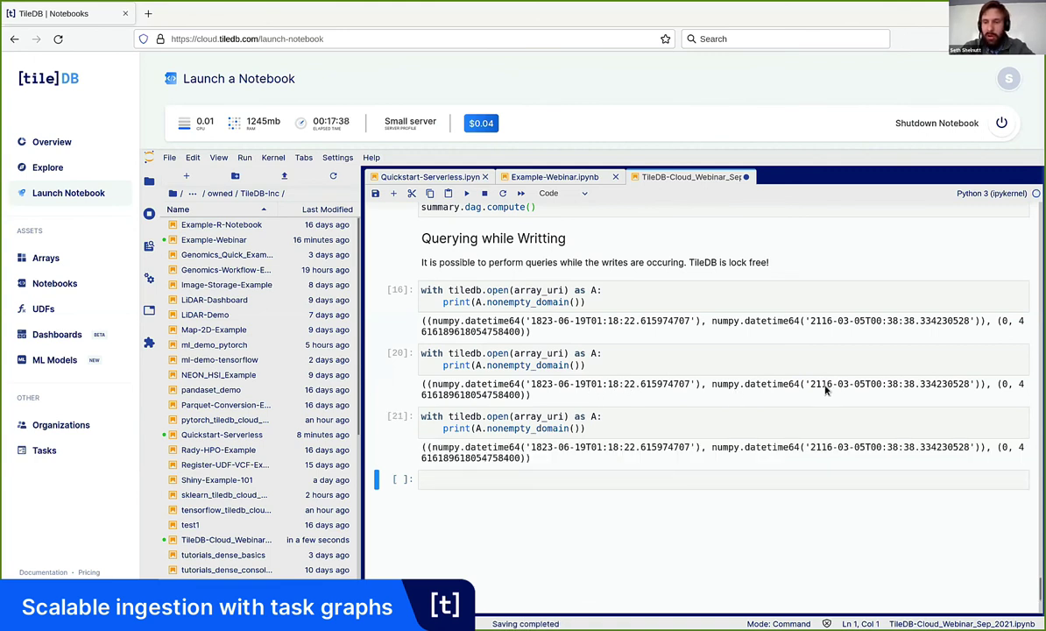
Step: Inspect the upper datetime bound in the second nonempty_domain output and recheck the task graph's progress
{"action": "left_click_drag", "start_coordinate": [821, 385], "coordinate": [871, 387]}
{"action": "left_click", "coordinate": [892, 388]}
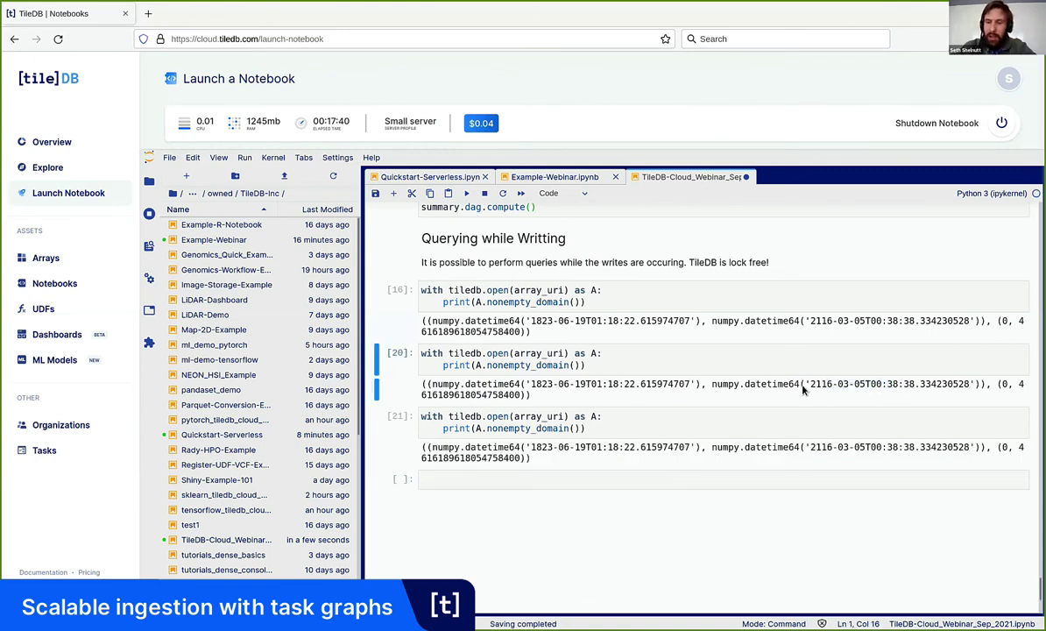
{"action": "left_click_drag", "start_coordinate": [805, 385], "coordinate": [883, 386]}
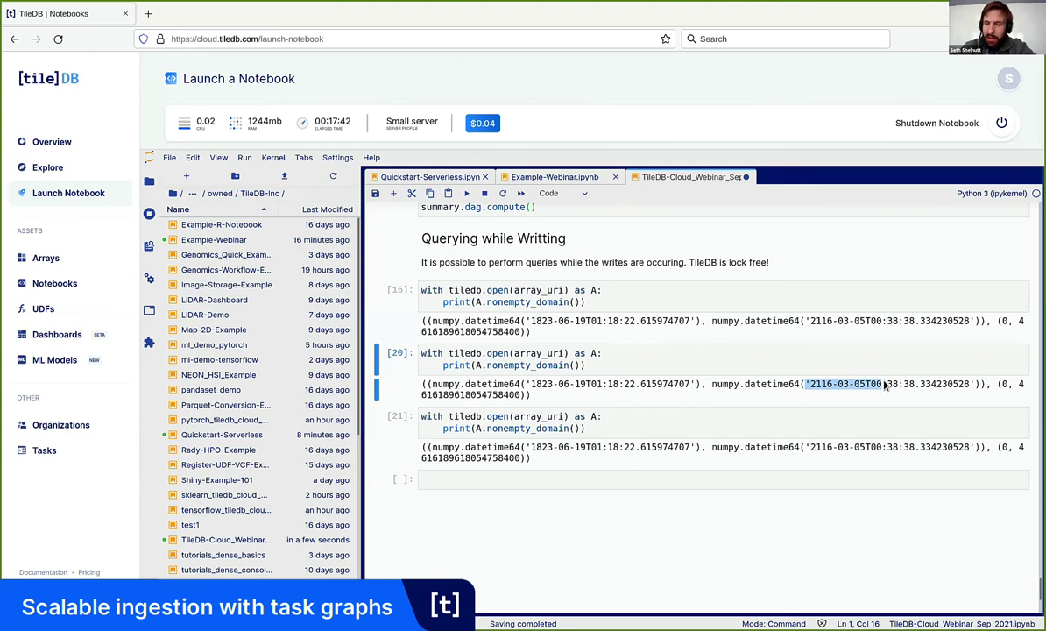
{"action": "scroll", "coordinate": [885, 385], "scroll_direction": "up", "scroll_amount": 10}
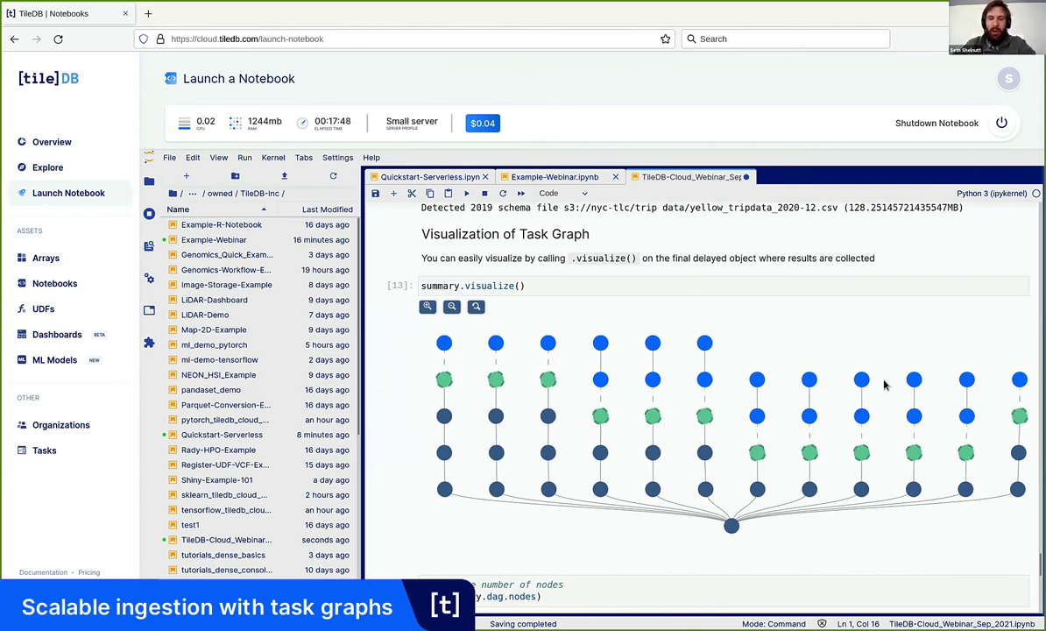
{"action": "scroll", "coordinate": [883, 384], "scroll_direction": "down", "scroll_amount": 5}
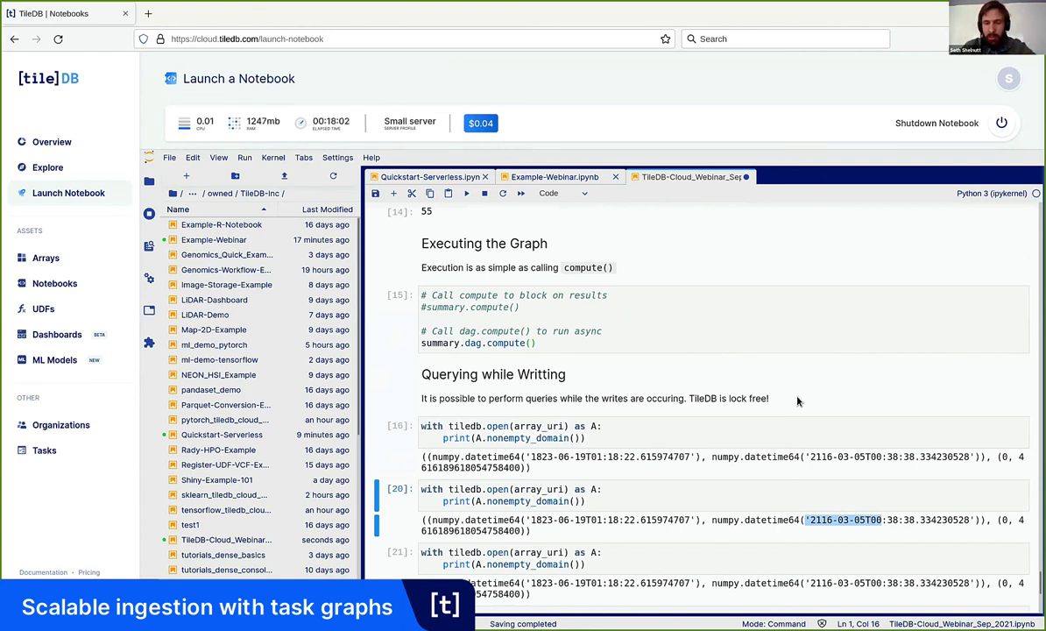
{"action": "left_click", "coordinate": [731, 422]}
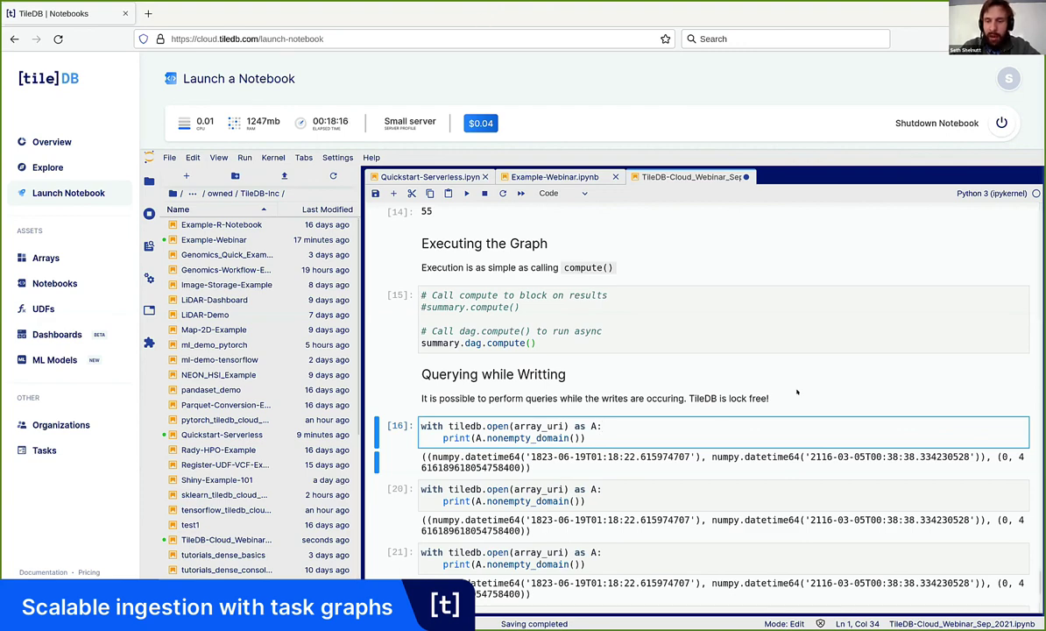
Step: Switch to the terminal's Python session and import tiledb and tiledb.cloud
{"action": "key", "text": "alt+Tab"}
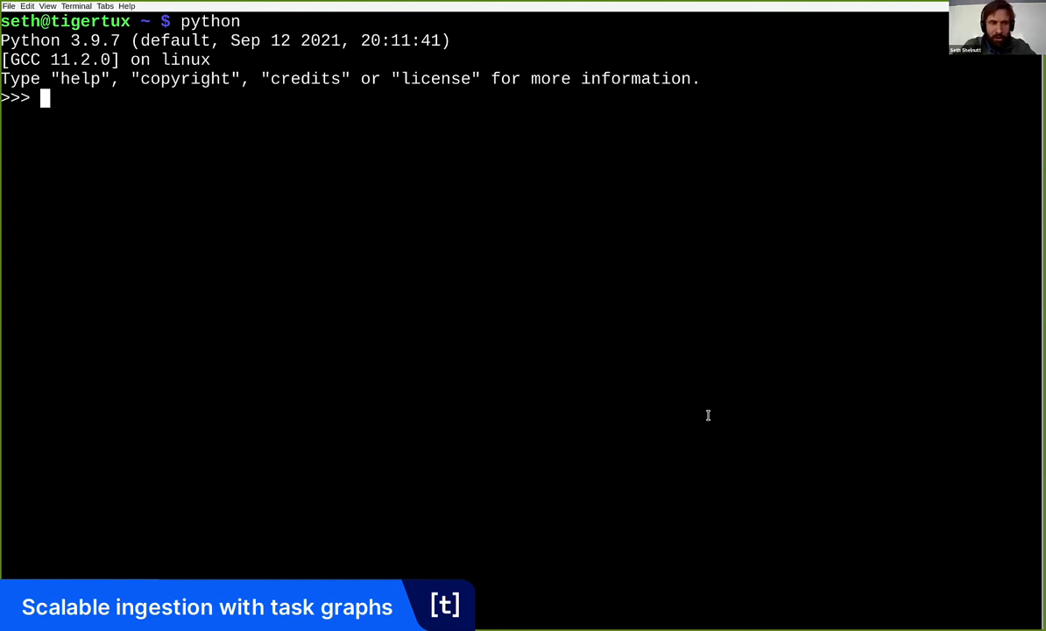
{"action": "type", "text": "im"}
{"action": "key", "text": "Up"}
{"action": "key", "text": "Return"}
Step: Open tiledb://TileDB-Inc/quickstart_sparse as A with ctx=tiledb.cloud.Ctx(), and read the whole array with A.df[:]
{"action": "type", "text": "A ="}
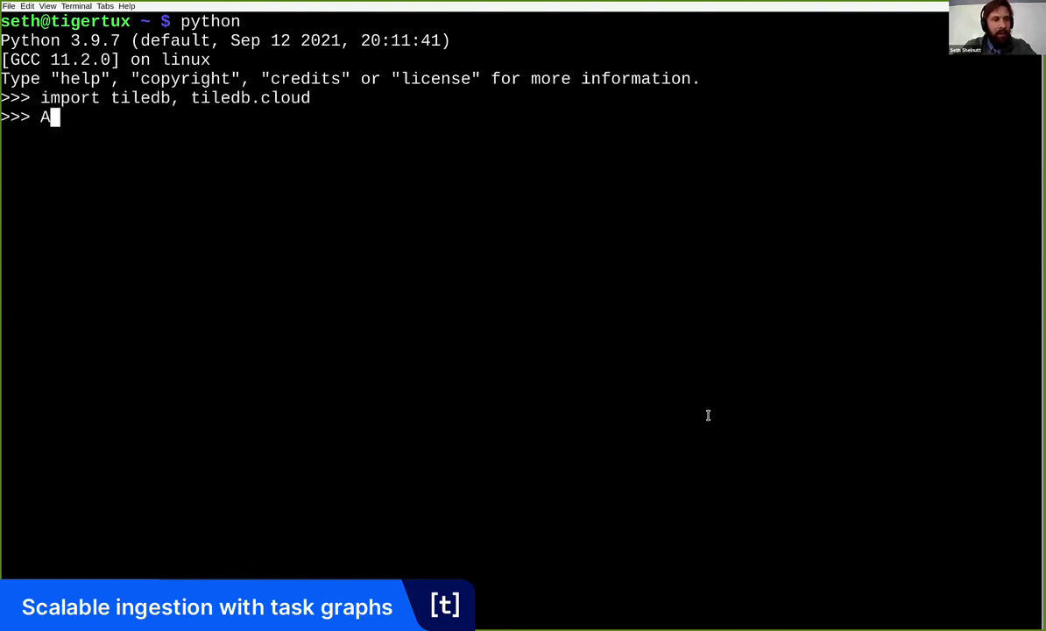
{"action": "type", "text": " tiledb.op"}
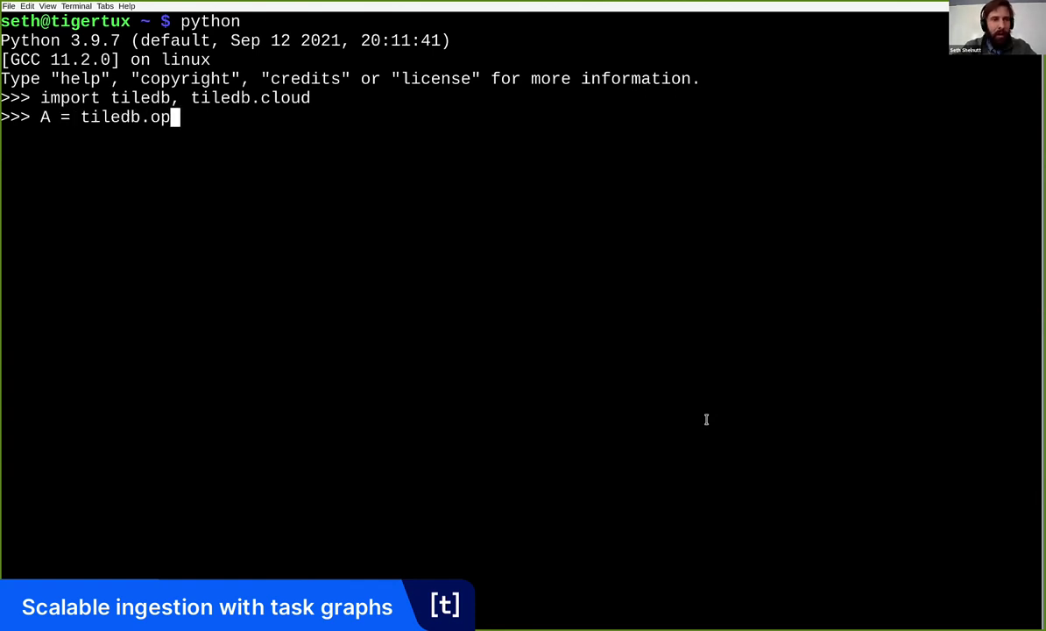
{"action": "key", "text": "Up"}
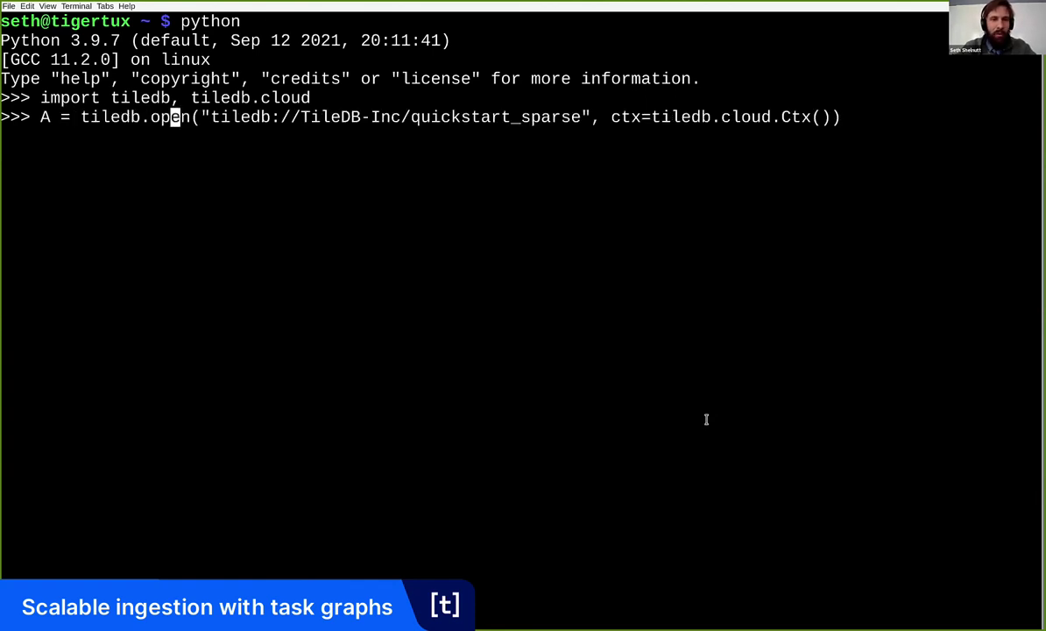
{"action": "key", "text": "Return"}
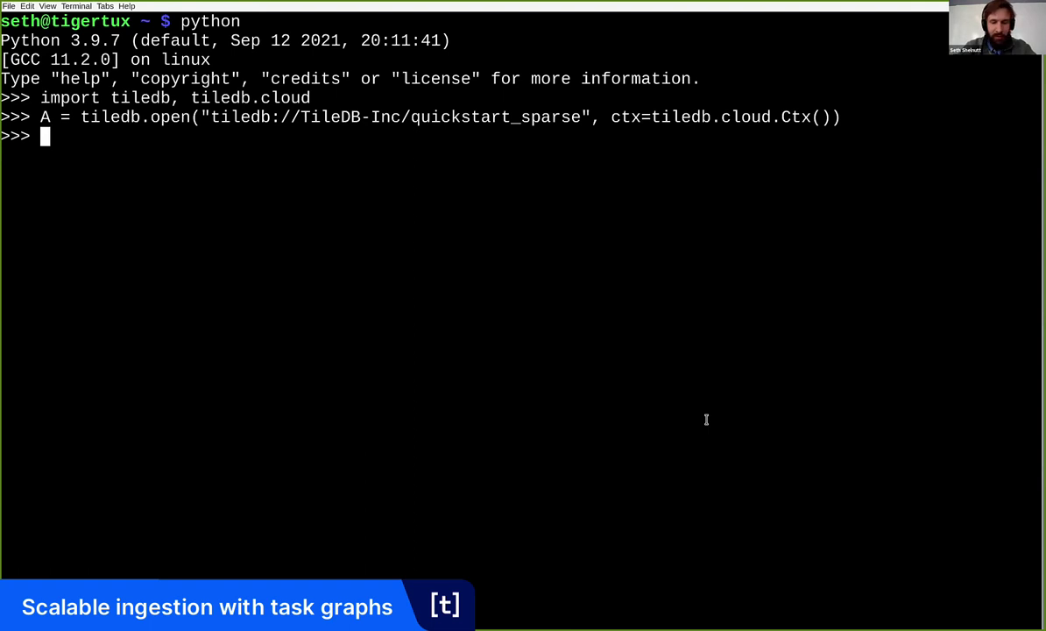
{"action": "type", "text": "A"}
{"action": "type", "text": ".df[:]"}
{"action": "key", "text": "Return"}
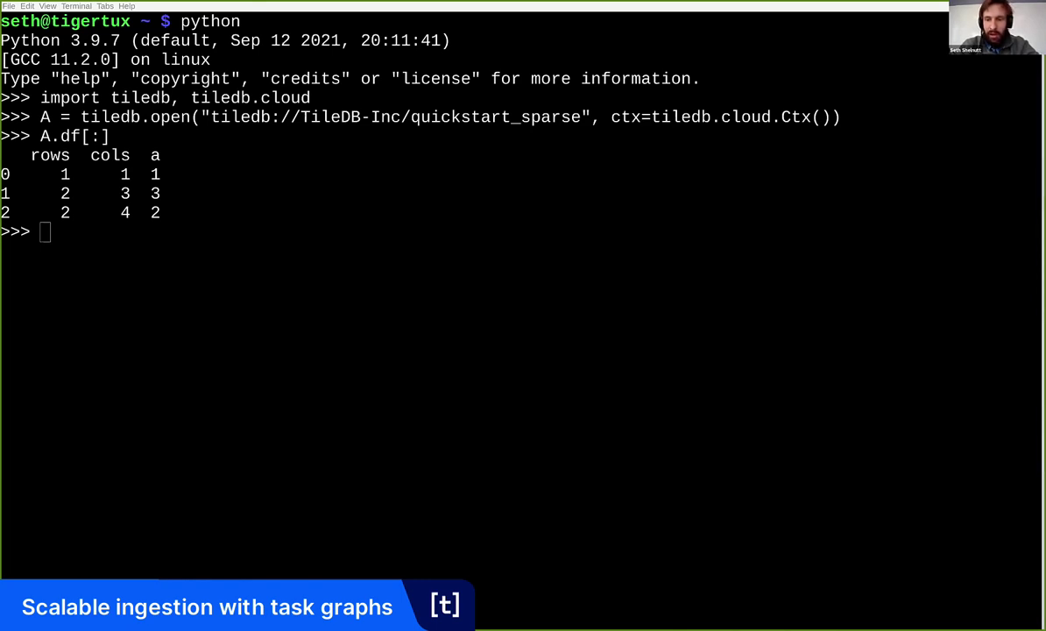
Step: Switch back to TileDB Cloud in the browser and filter the tasks to type GENERIC UDF with status Completed
{"action": "key", "text": "alt+Tab"}
{"action": "left_click", "coordinate": [43, 449]}
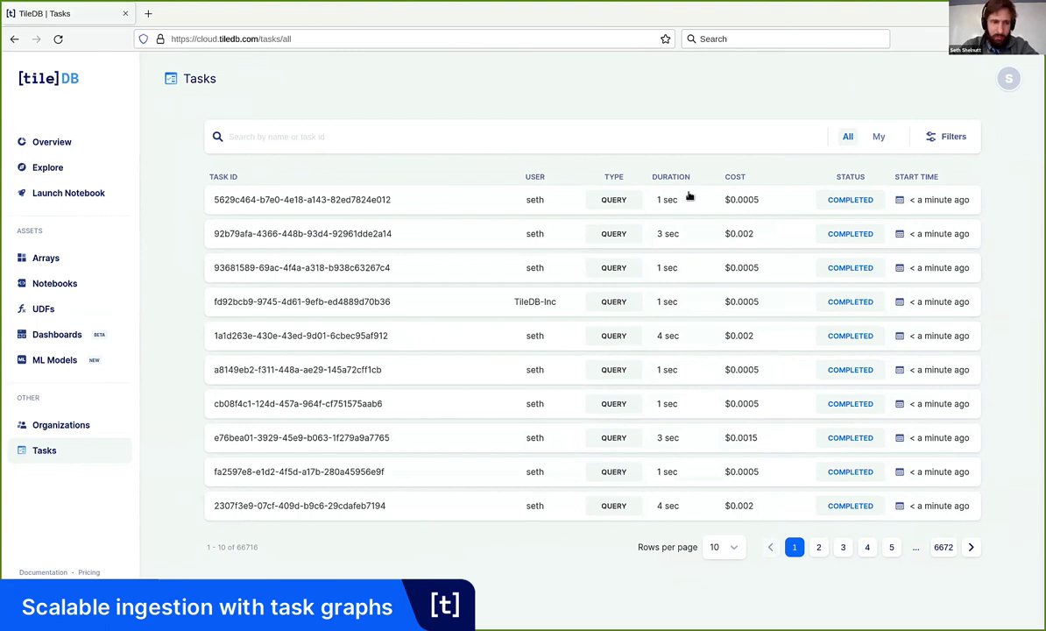
{"action": "left_click", "coordinate": [939, 136]}
{"action": "left_click", "coordinate": [935, 186]}
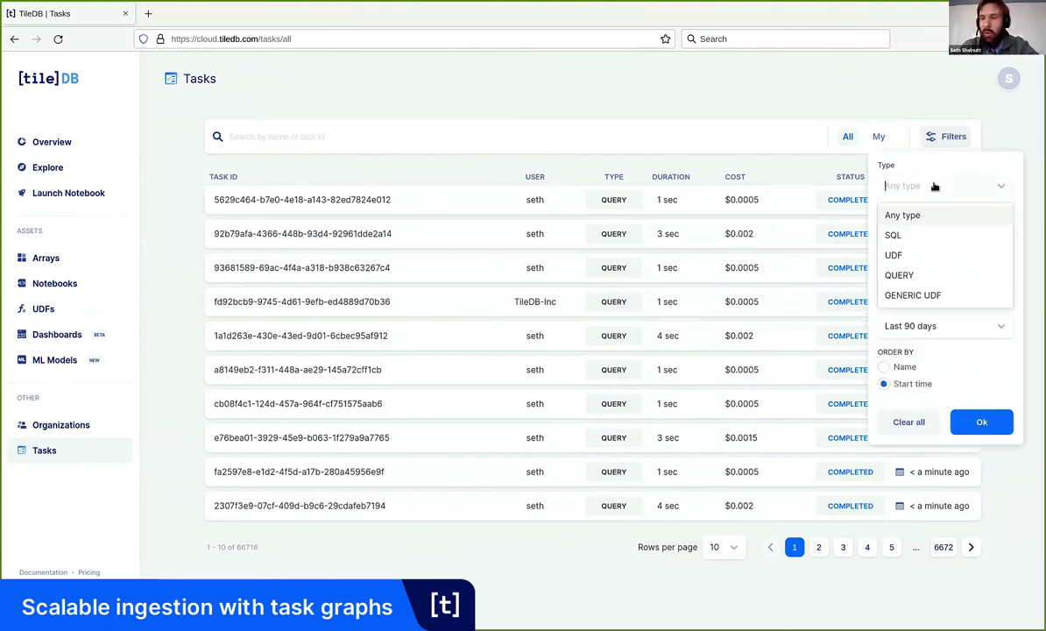
{"action": "left_click", "coordinate": [907, 295]}
{"action": "left_click", "coordinate": [919, 278]}
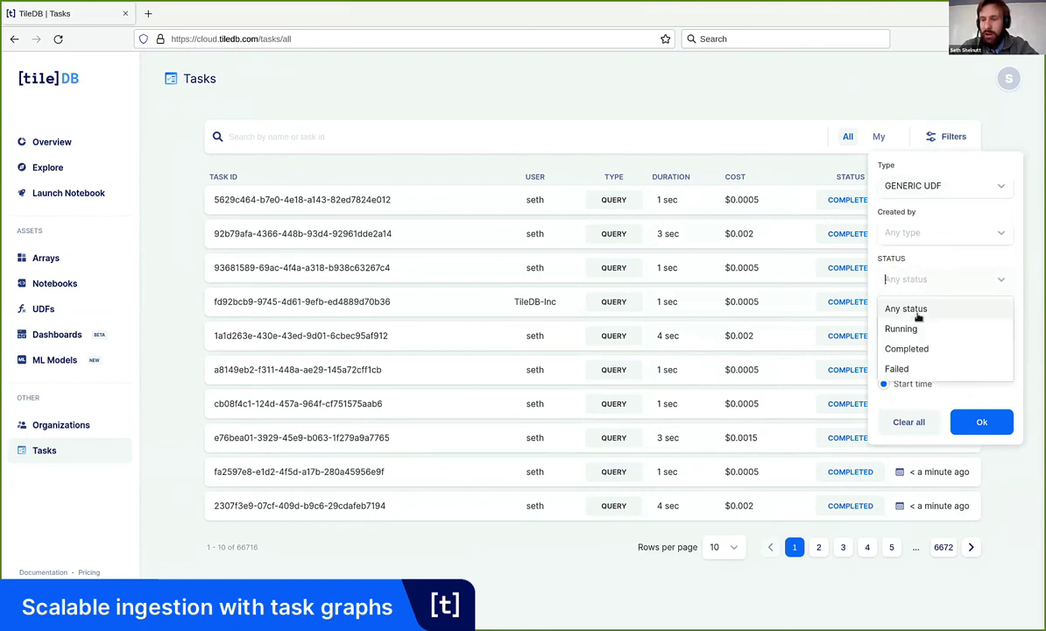
{"action": "left_click", "coordinate": [911, 347]}
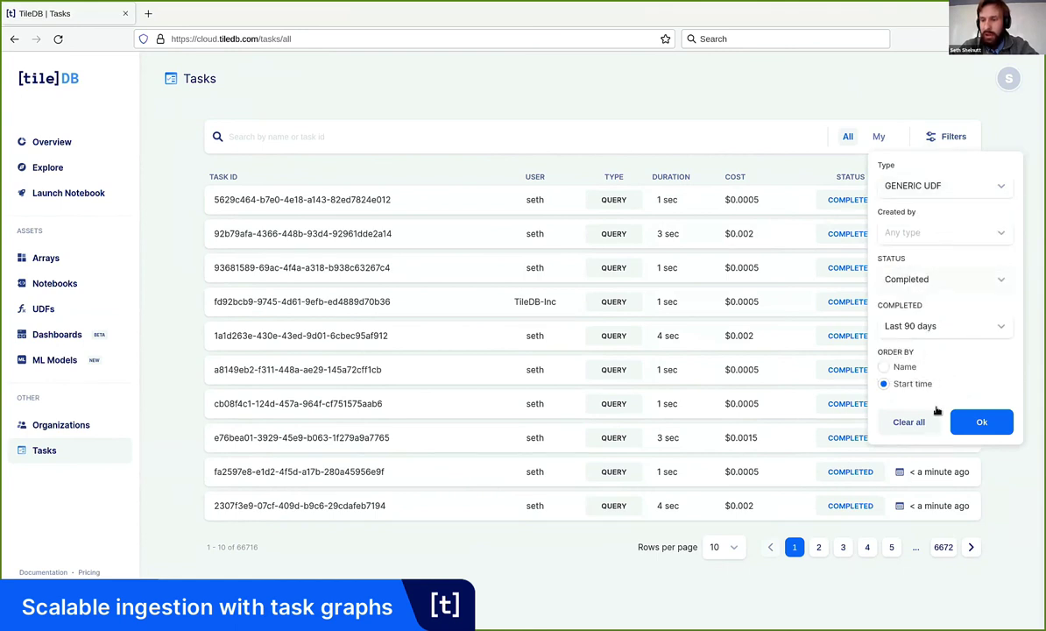
{"action": "left_click", "coordinate": [979, 421]}
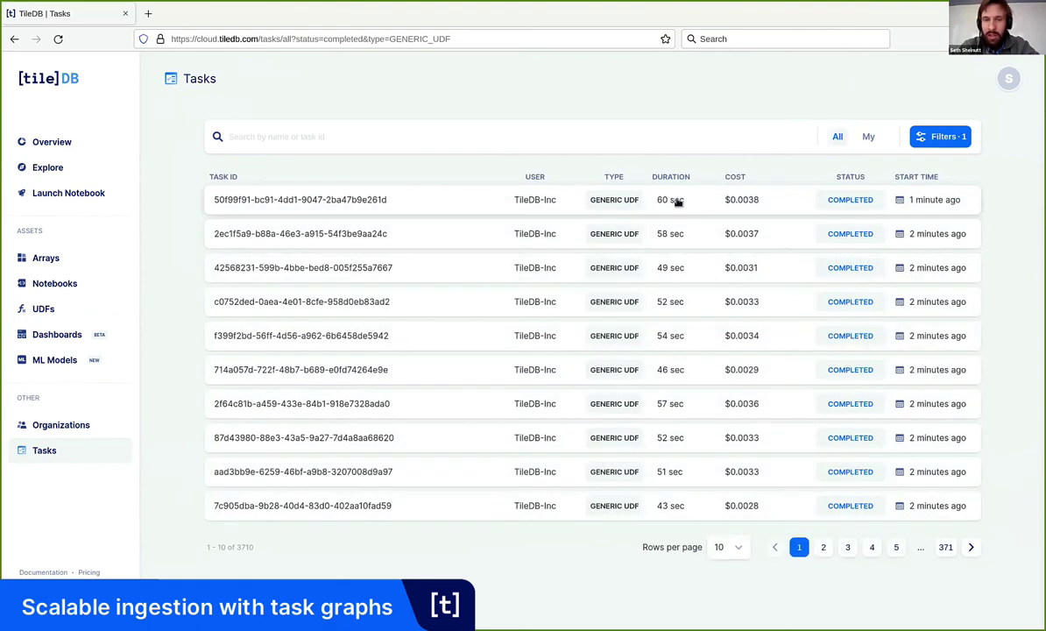
Step: Open the most recent completed task's details and examine its cost figures and the ingest_2017_arrow UDF code
{"action": "left_click", "coordinate": [677, 201]}
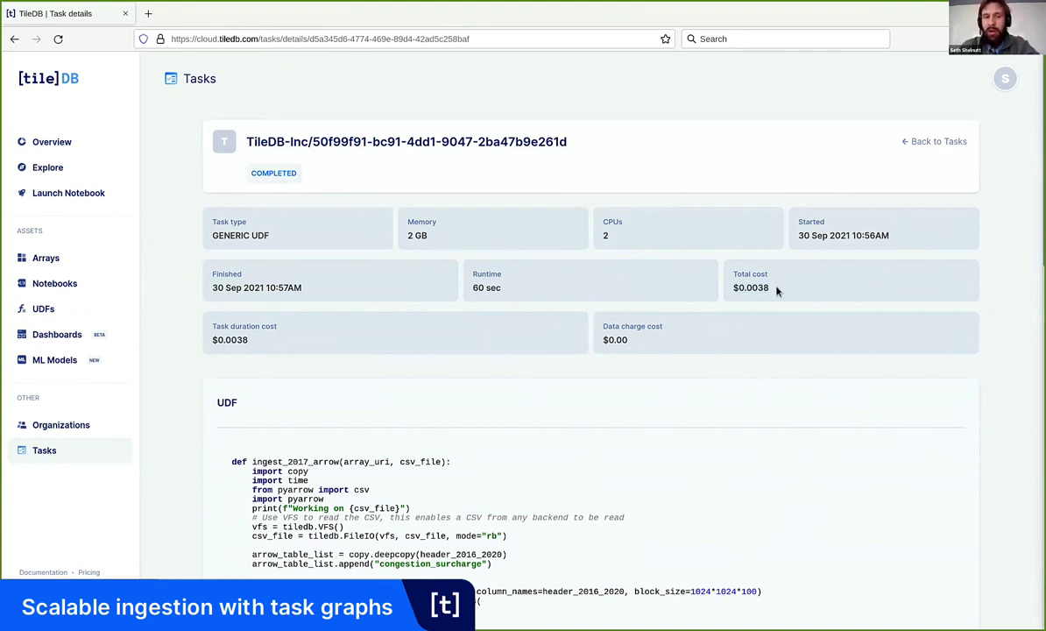
{"action": "scroll", "coordinate": [725, 303], "scroll_direction": "down", "scroll_amount": 3}
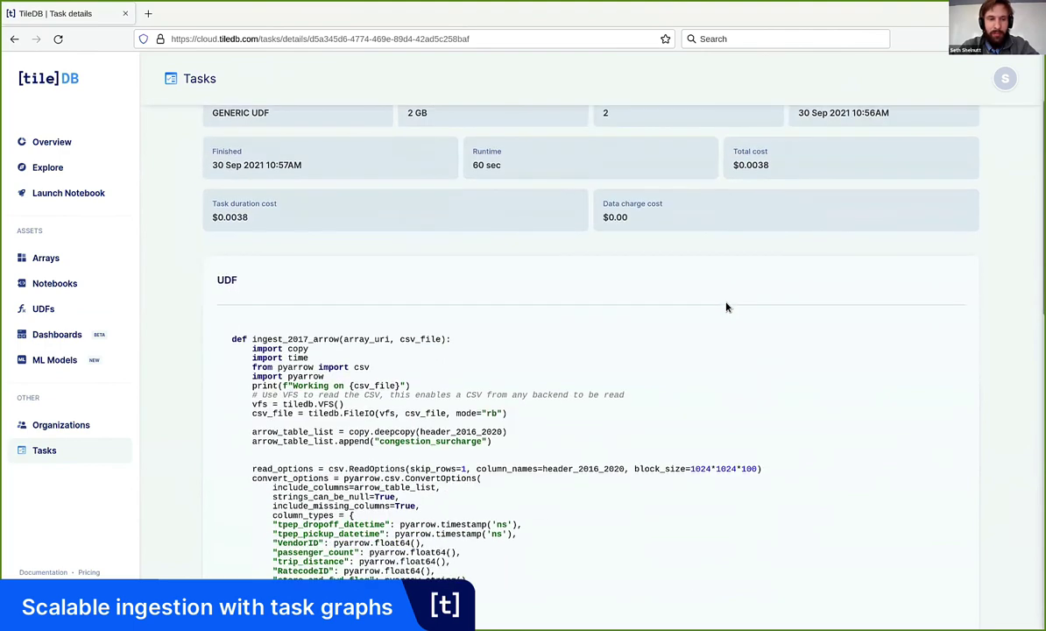
{"action": "left_click_drag", "start_coordinate": [231, 166], "coordinate": [447, 361]}
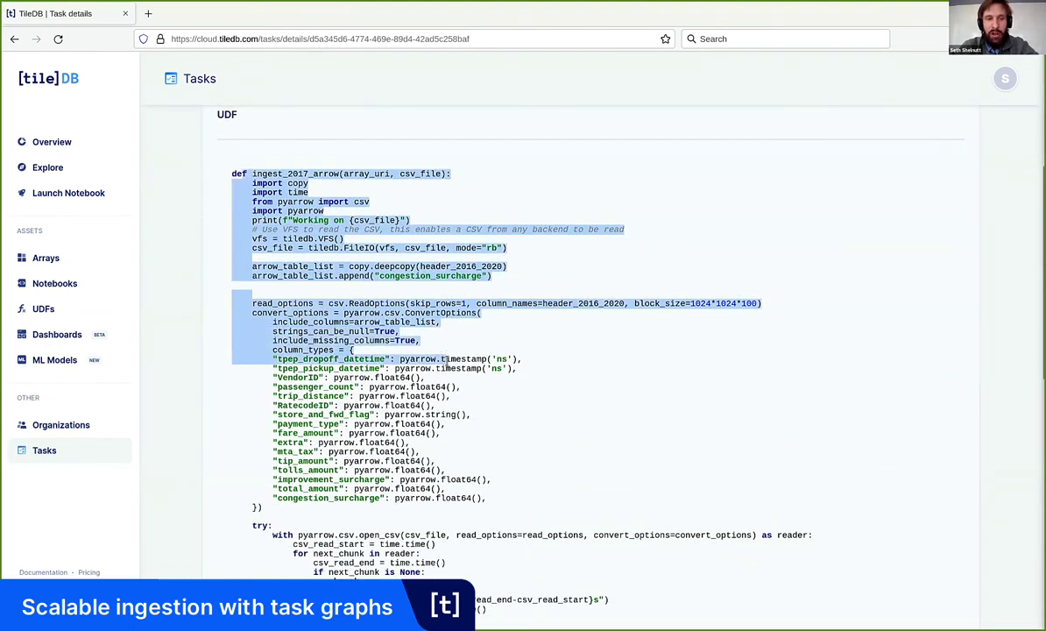
{"action": "left_click", "coordinate": [417, 338]}
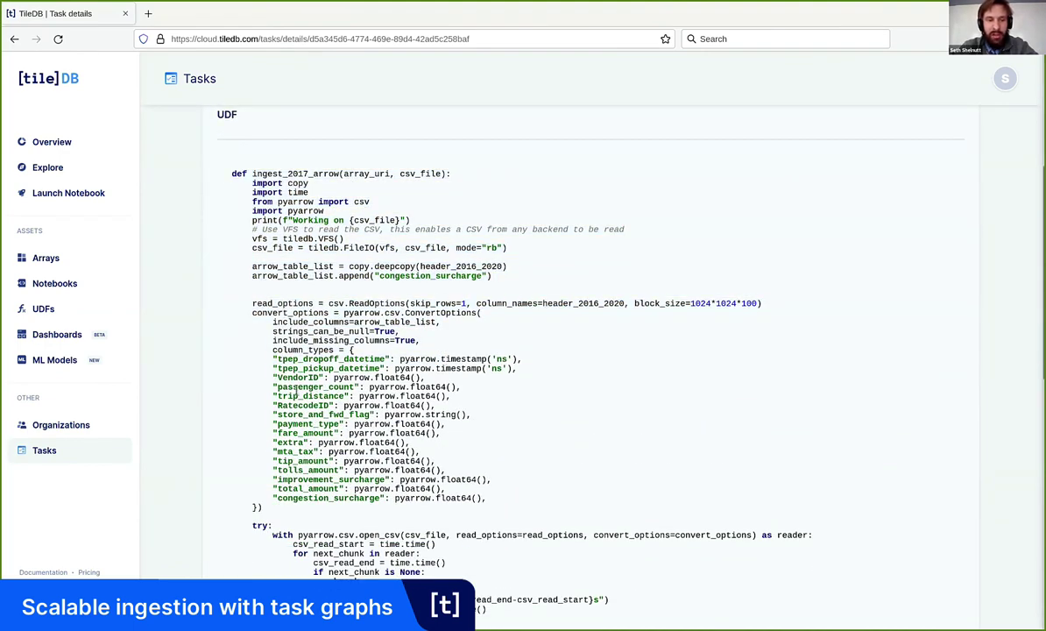
{"action": "scroll", "coordinate": [325, 396], "scroll_direction": "down", "scroll_amount": 5}
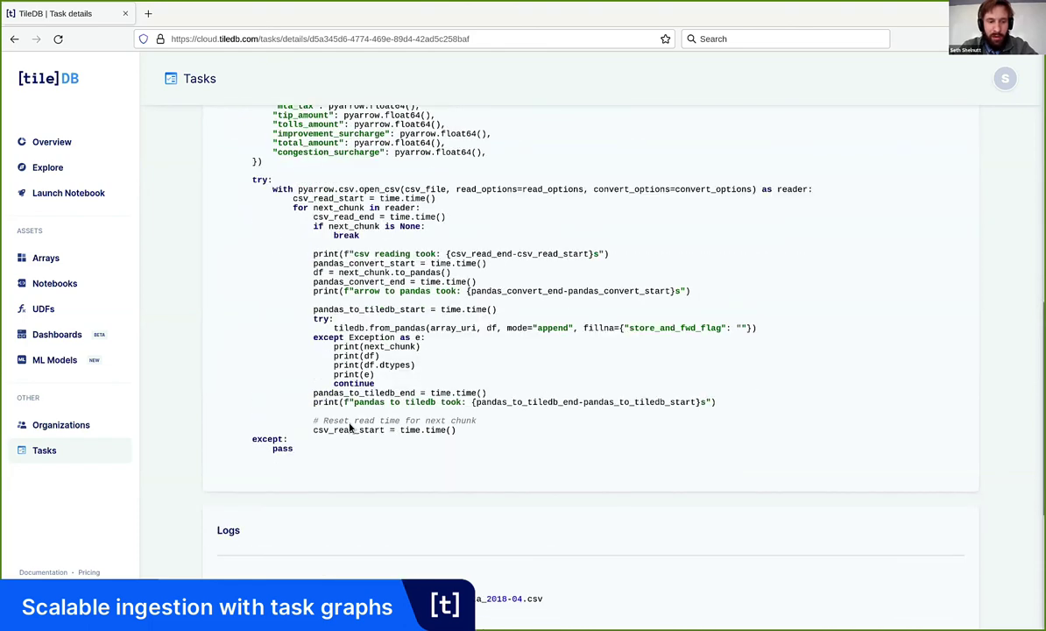
Step: Examine the completed task's logs, including the CSV reading, arrow-to-pandas and pandas-to-TileDB timings
{"action": "scroll", "coordinate": [227, 491], "scroll_direction": "down", "scroll_amount": 2}
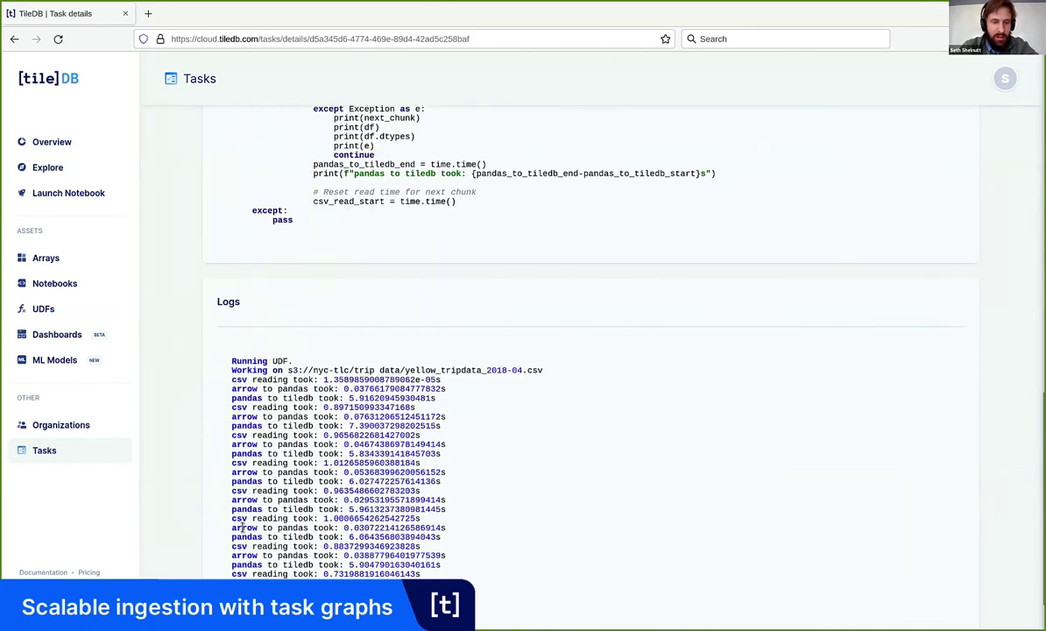
{"action": "scroll", "coordinate": [235, 415], "scroll_direction": "down", "scroll_amount": 1}
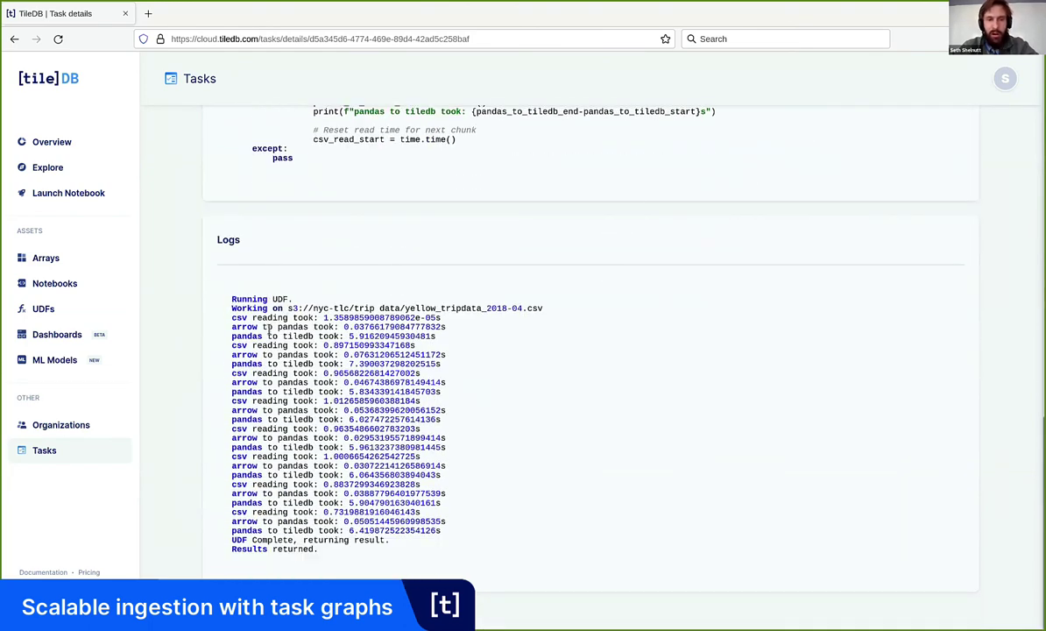
{"action": "left_click_drag", "start_coordinate": [218, 283], "coordinate": [401, 543]}
{"action": "left_click", "coordinate": [399, 546]}
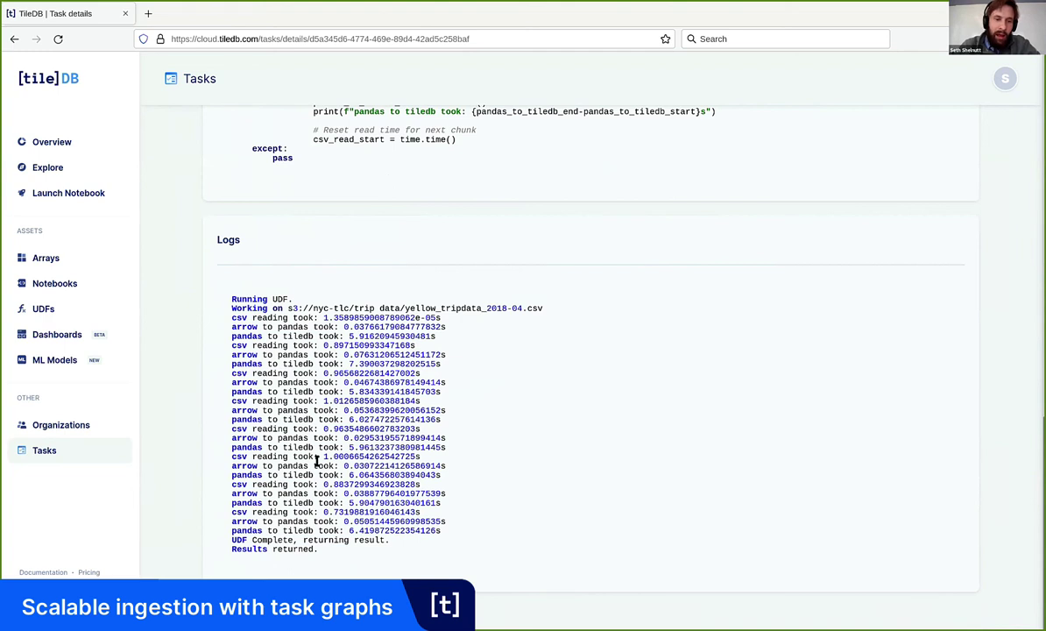
{"action": "left_click_drag", "start_coordinate": [230, 351], "coordinate": [442, 378]}
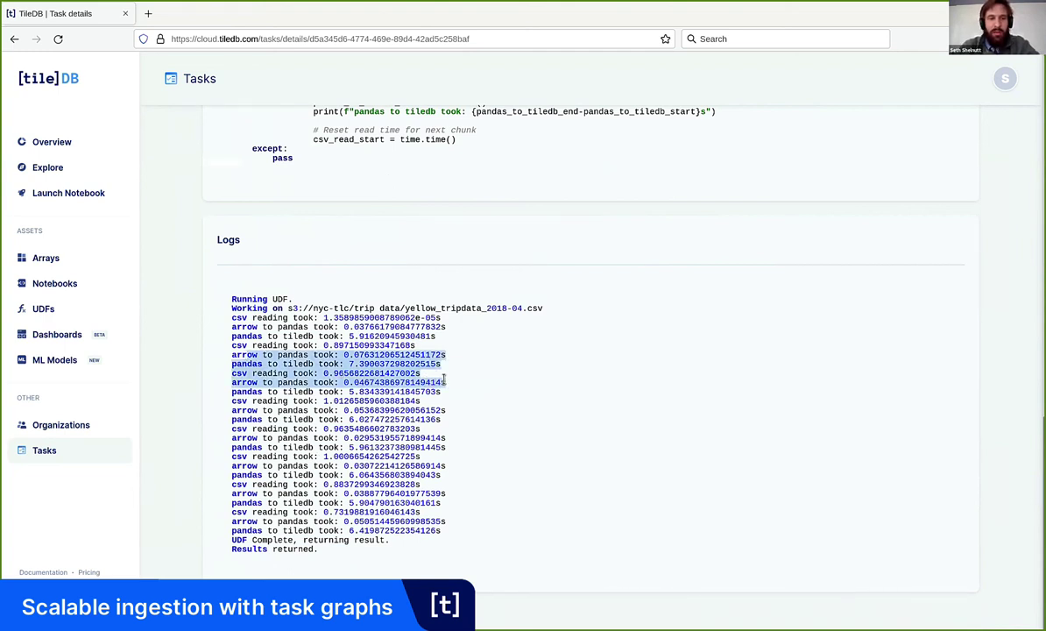
{"action": "left_click", "coordinate": [412, 356]}
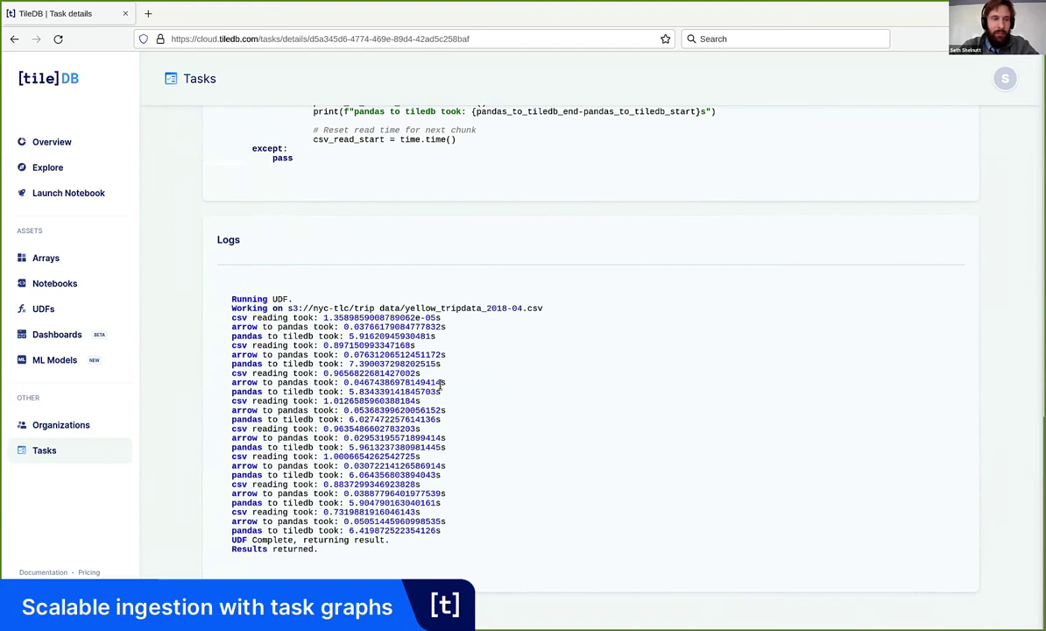
Step: Return to the full task list and filter it to type GENERIC UDF with status Failed
{"action": "left_click", "coordinate": [72, 455]}
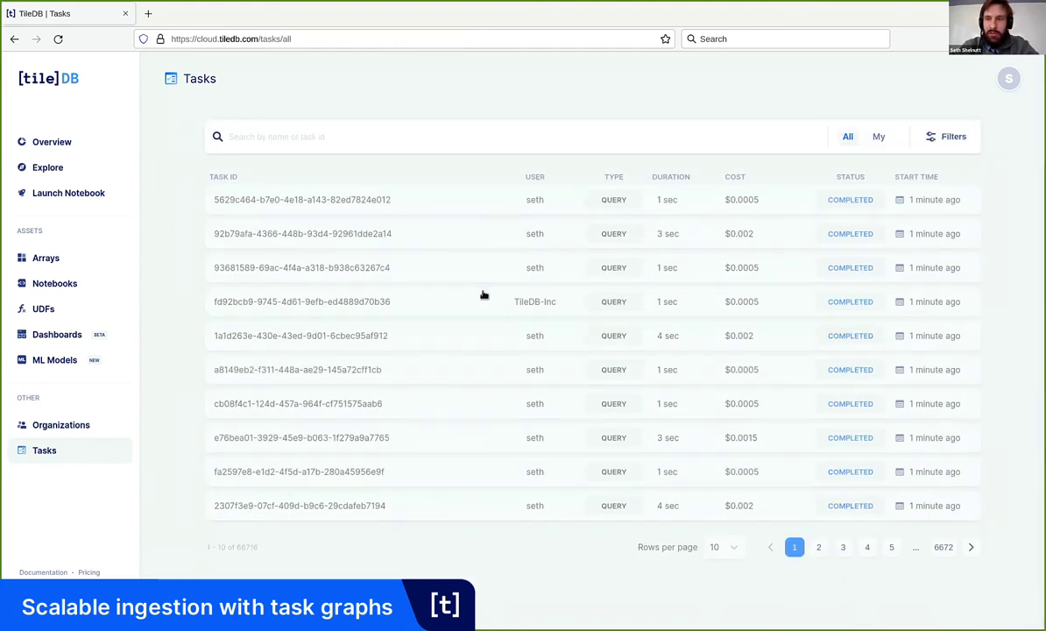
{"action": "left_click", "coordinate": [944, 137]}
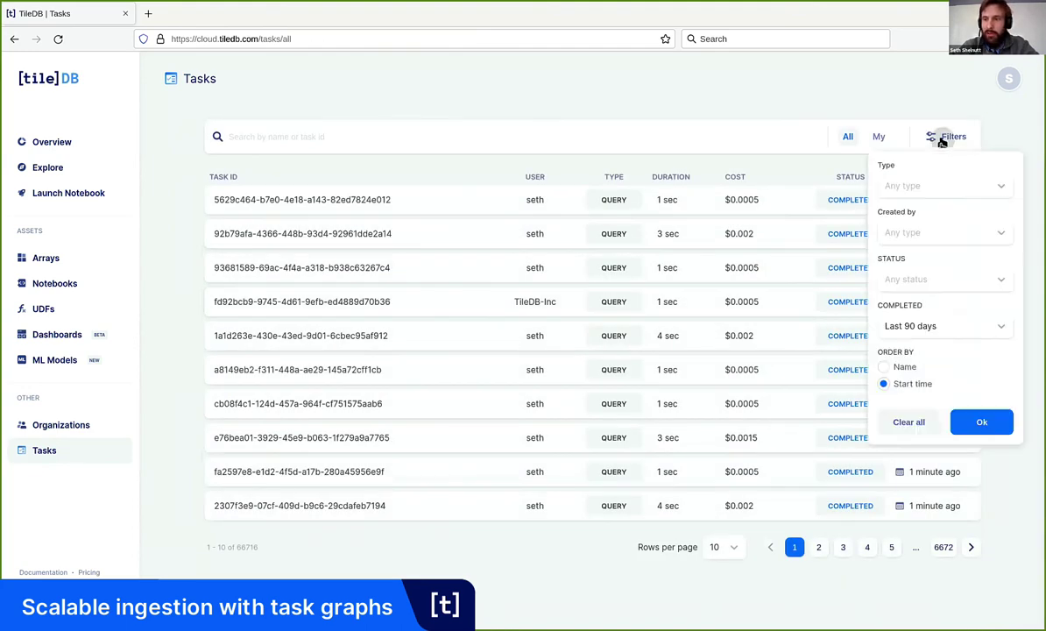
{"action": "left_click", "coordinate": [901, 279]}
{"action": "left_click", "coordinate": [897, 366]}
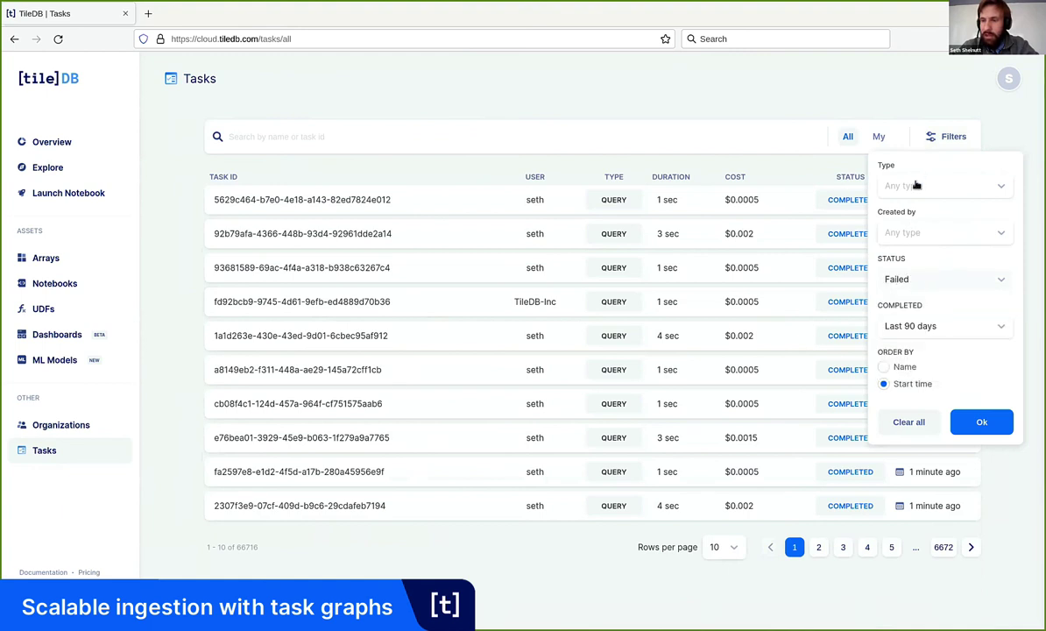
{"action": "left_click", "coordinate": [916, 184]}
{"action": "left_click", "coordinate": [906, 293]}
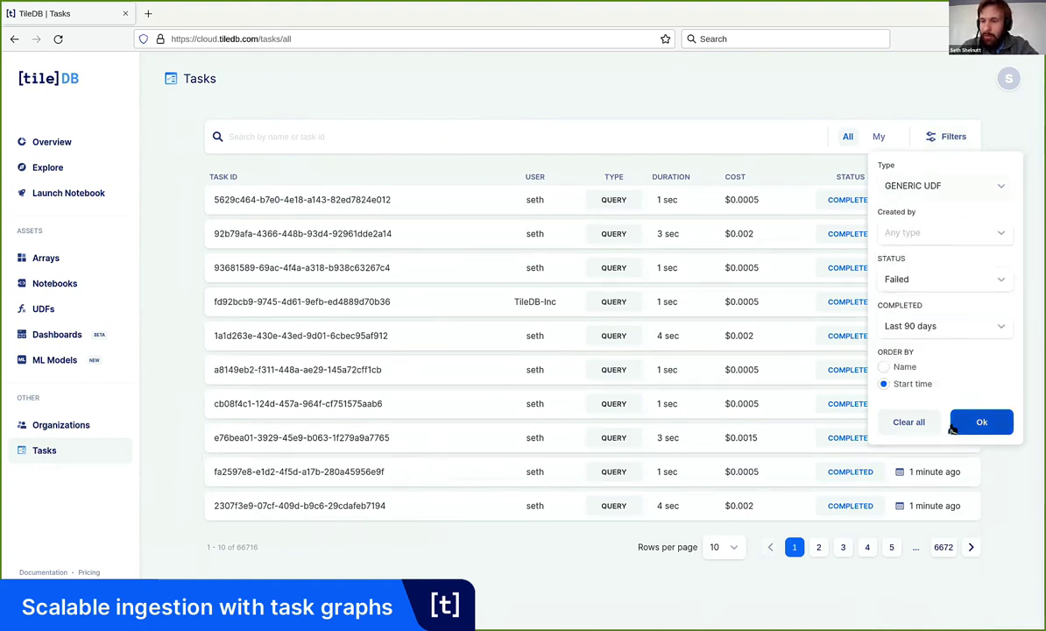
{"action": "left_click", "coordinate": [964, 424]}
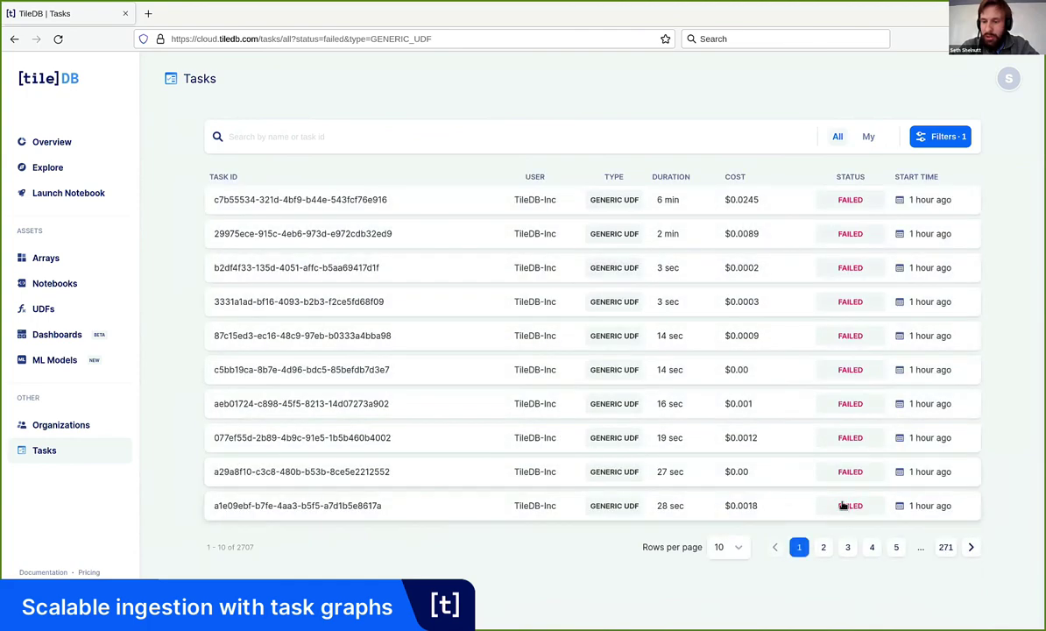
Step: Review the details of the last failed task in the page's list, and go back to the filtered tasks
{"action": "left_click", "coordinate": [783, 504]}
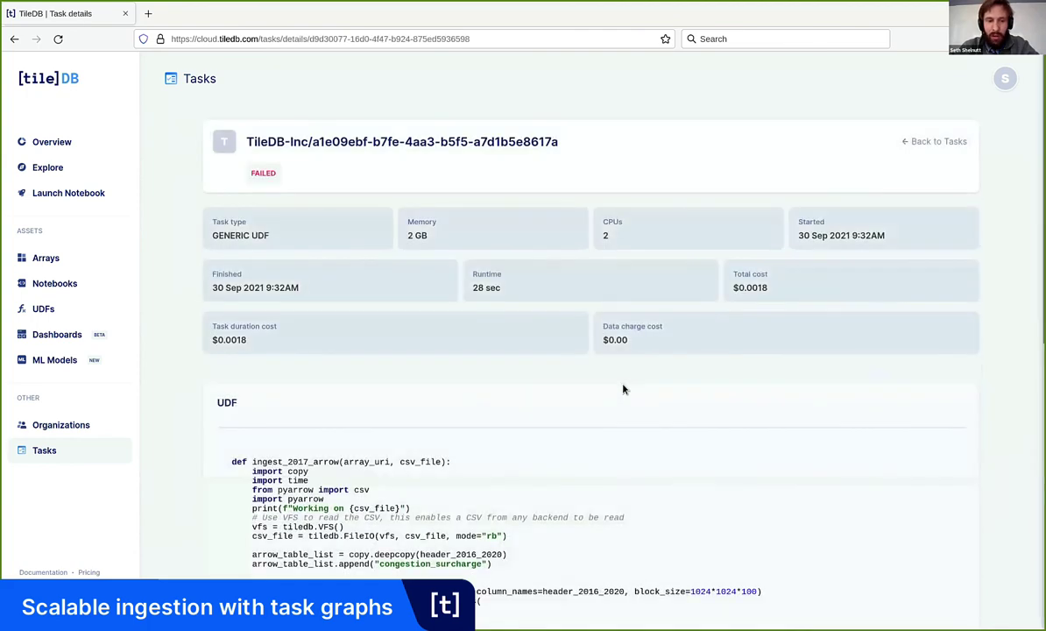
{"action": "scroll", "coordinate": [623, 392], "scroll_direction": "down", "scroll_amount": 6}
{"action": "scroll", "coordinate": [179, 137], "scroll_direction": "up", "scroll_amount": 2}
{"action": "left_click", "coordinate": [14, 39]}
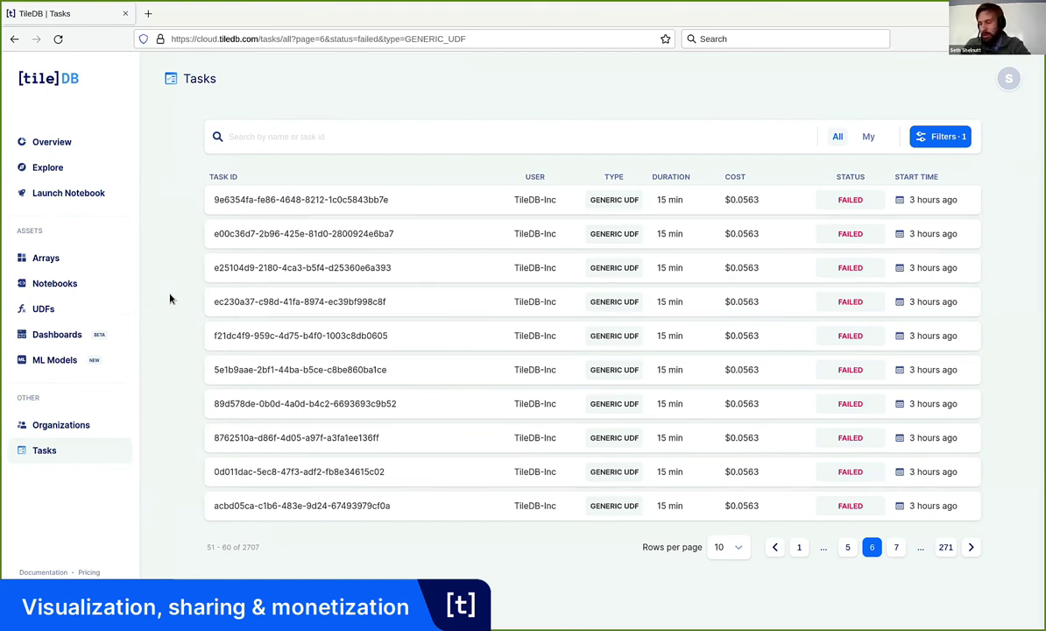
Step: Launch the TileDB-Inc LiDAR-Dashboard and rotate its rendered point cloud
{"action": "left_click", "coordinate": [98, 335]}
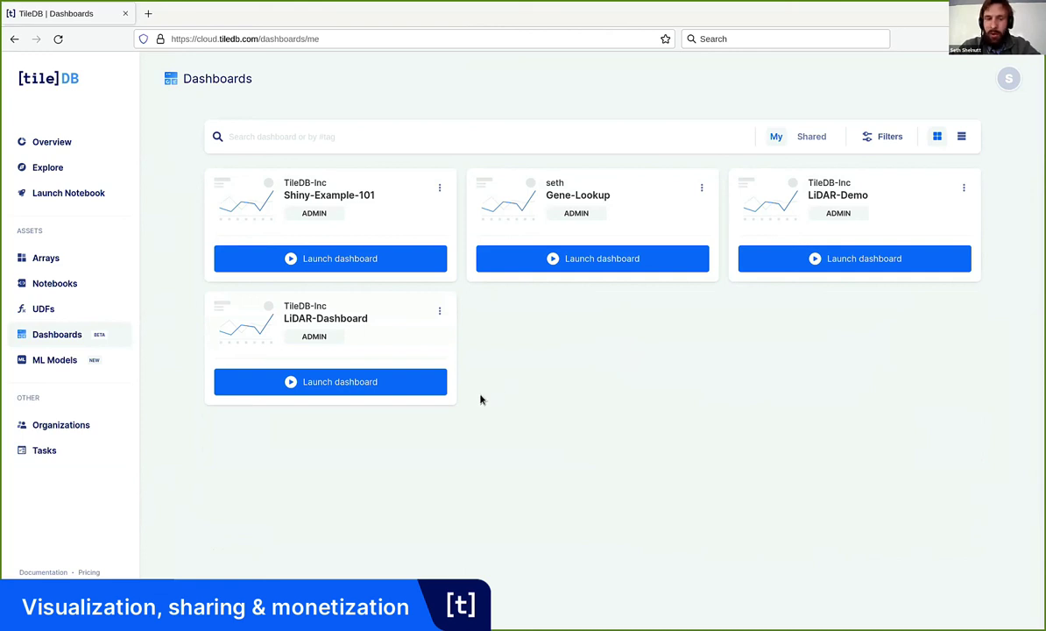
{"action": "left_click", "coordinate": [366, 381]}
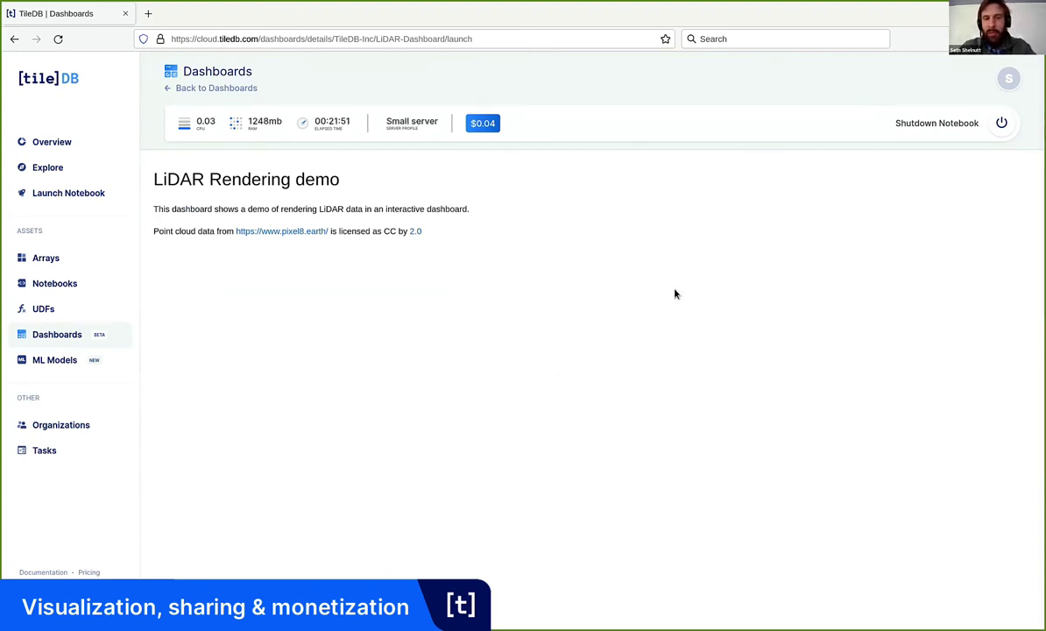
{"action": "left_click_drag", "start_coordinate": [343, 362], "coordinate": [390, 379]}
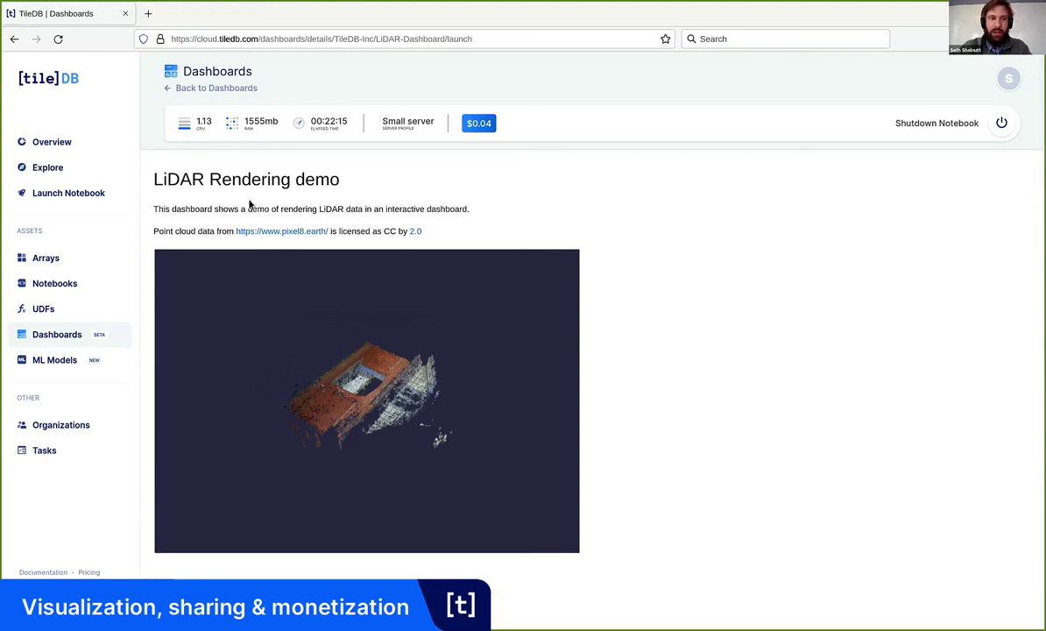
Step: Open the preview of the TileDB-Inc/LiDAR-Dashboard notebook
{"action": "left_click", "coordinate": [91, 282]}
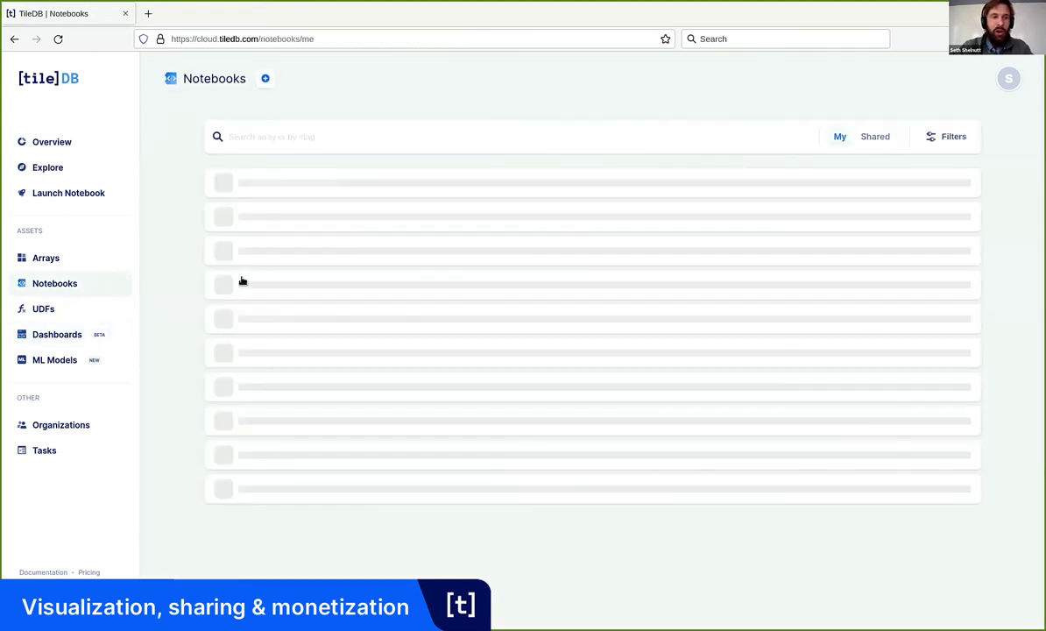
{"action": "left_click", "coordinate": [326, 185]}
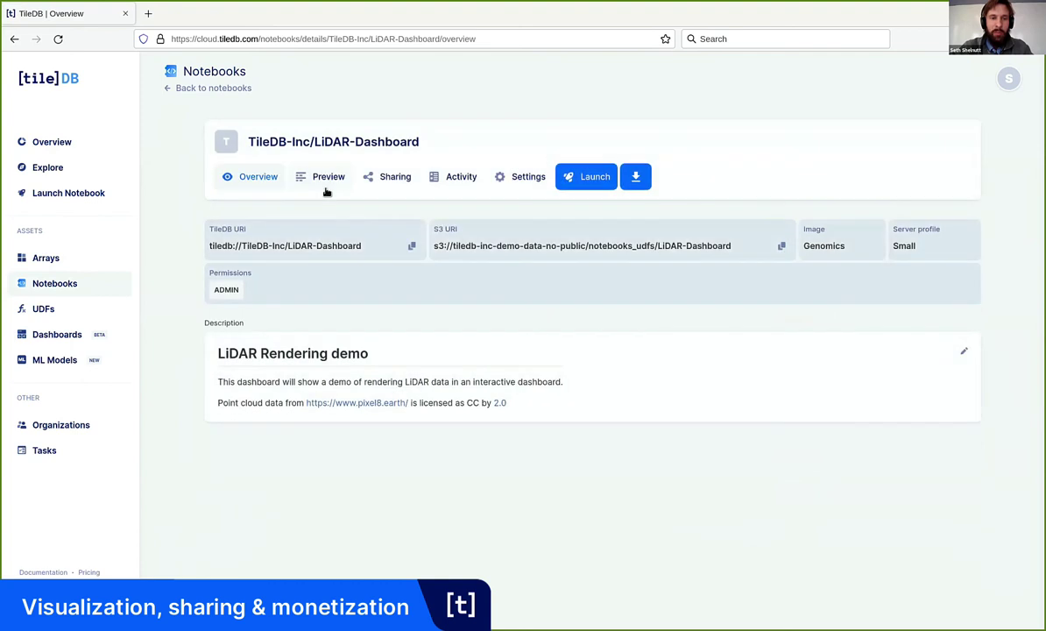
{"action": "left_click", "coordinate": [327, 182]}
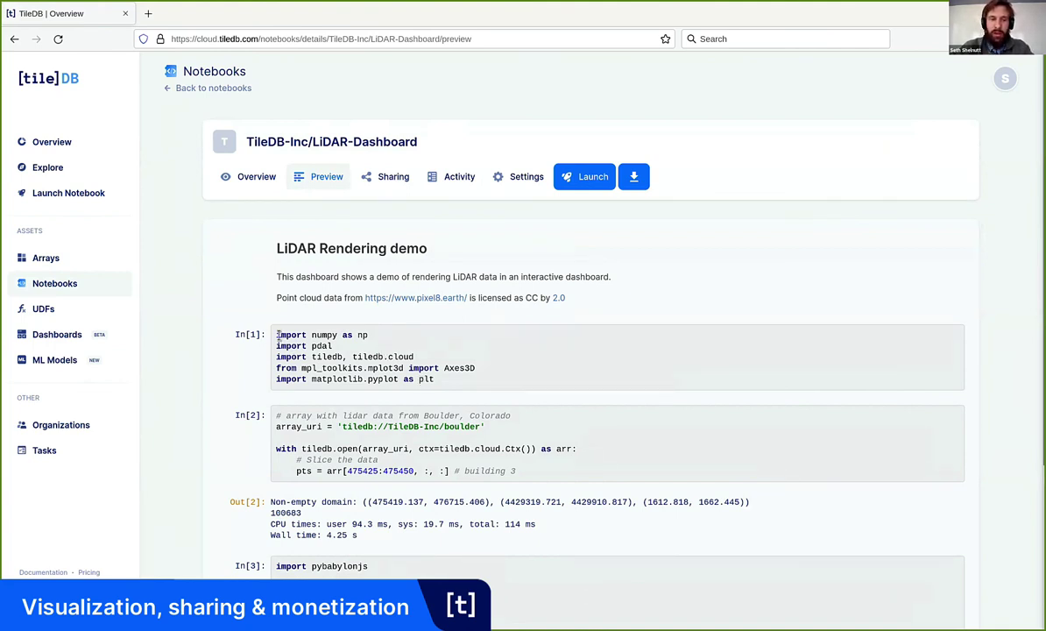
Step: Review the notebook's code from the imports to the final babylon cell, and check its Voilà dashboard option in the settings
{"action": "left_click_drag", "start_coordinate": [260, 312], "coordinate": [368, 368]}
{"action": "left_click", "coordinate": [368, 368]}
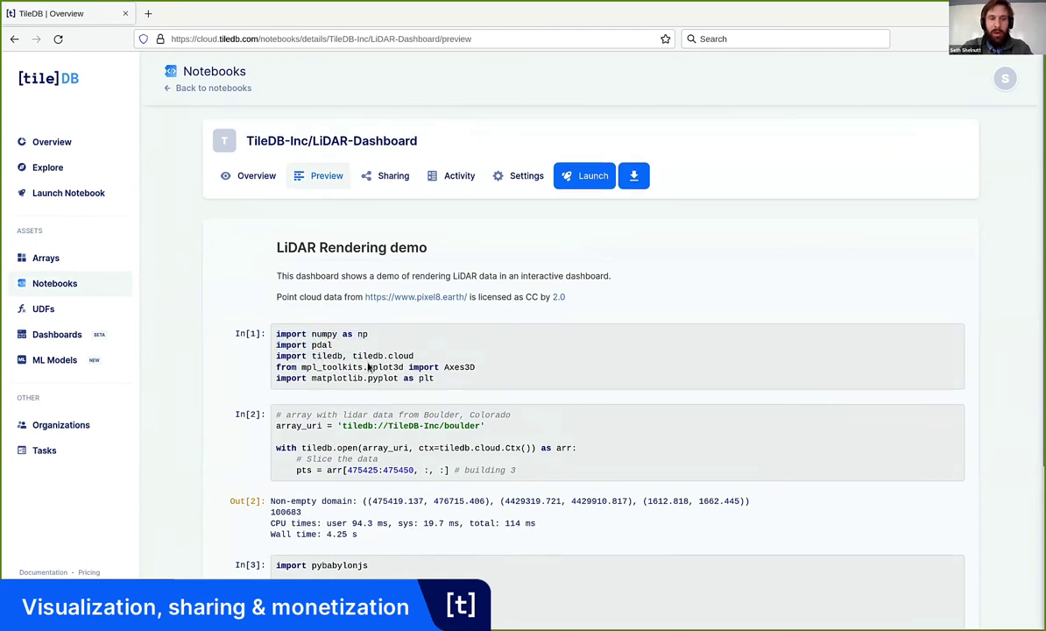
{"action": "scroll", "coordinate": [321, 280], "scroll_direction": "down", "scroll_amount": 3}
{"action": "scroll", "coordinate": [315, 294], "scroll_direction": "down", "scroll_amount": 1}
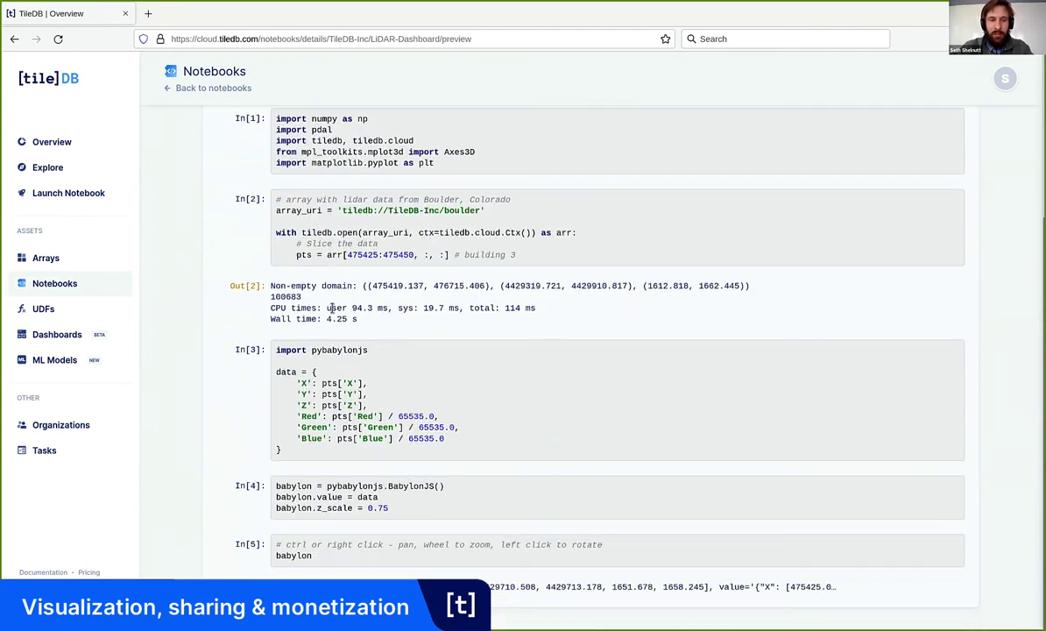
{"action": "left_click_drag", "start_coordinate": [312, 555], "coordinate": [276, 547]}
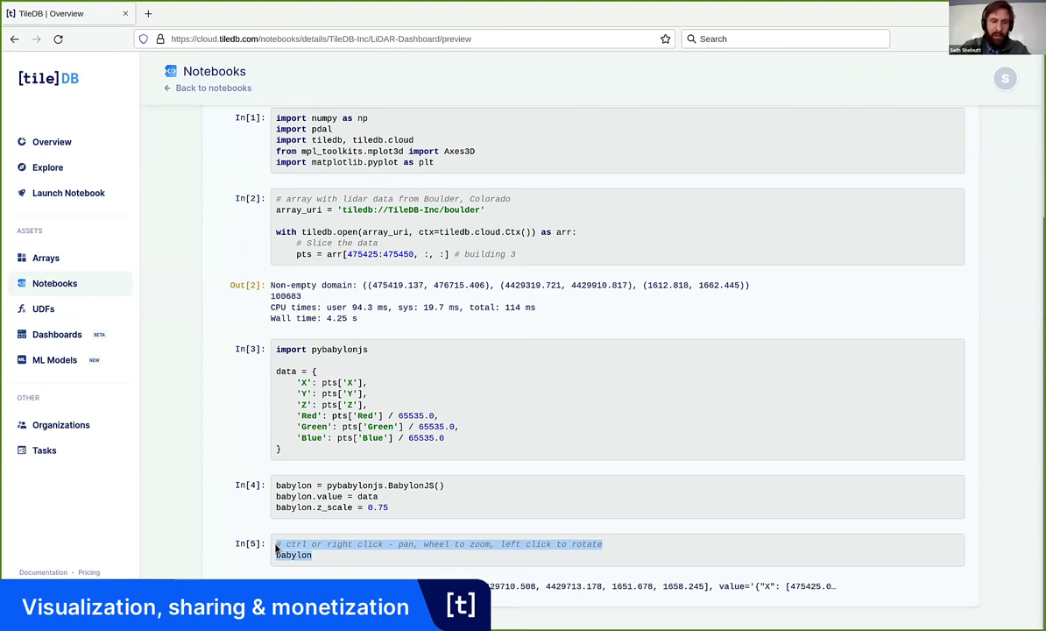
{"action": "left_click", "coordinate": [372, 544]}
{"action": "scroll", "coordinate": [346, 505], "scroll_direction": "up", "scroll_amount": 3}
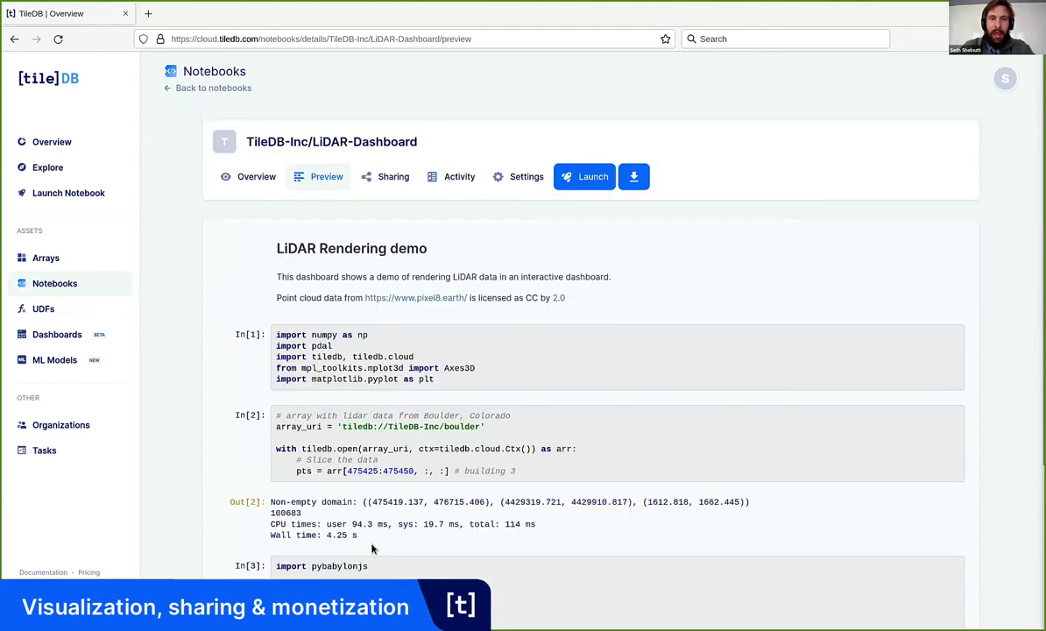
{"action": "left_click", "coordinate": [519, 178]}
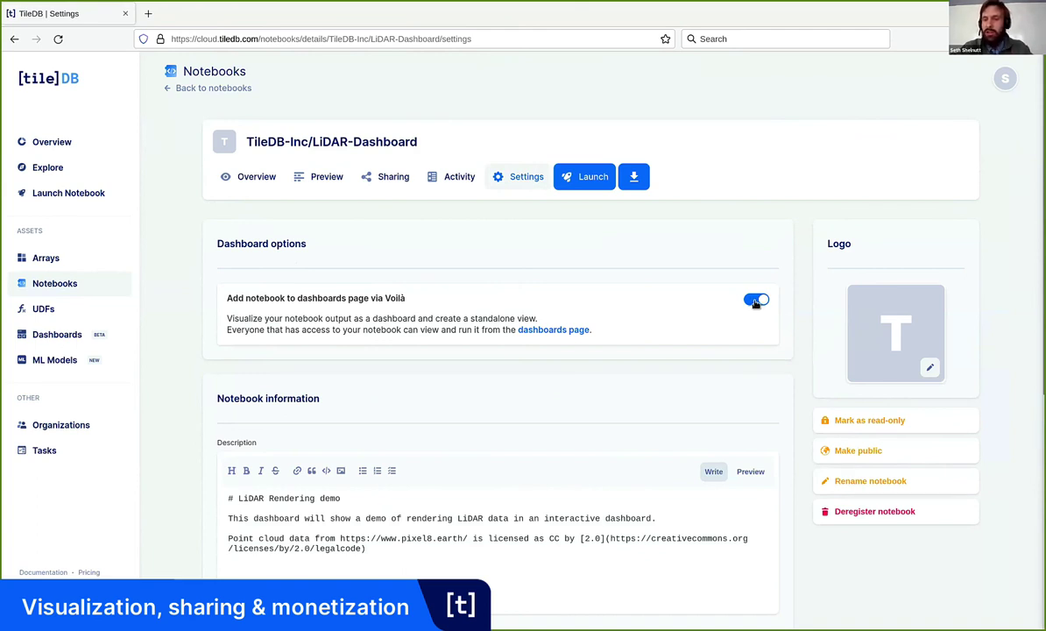
Step: Launch the Gene-Lookup dashboard from the dashboards page, and list the shared dashboards
{"action": "left_click", "coordinate": [95, 334]}
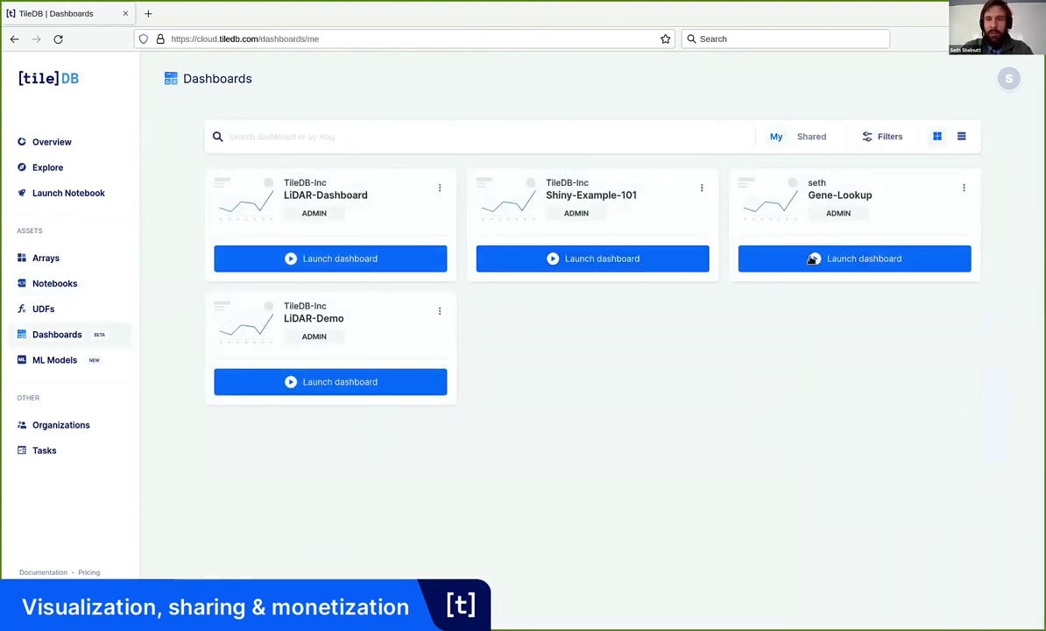
{"action": "left_click", "coordinate": [846, 261]}
{"action": "left_click", "coordinate": [816, 136]}
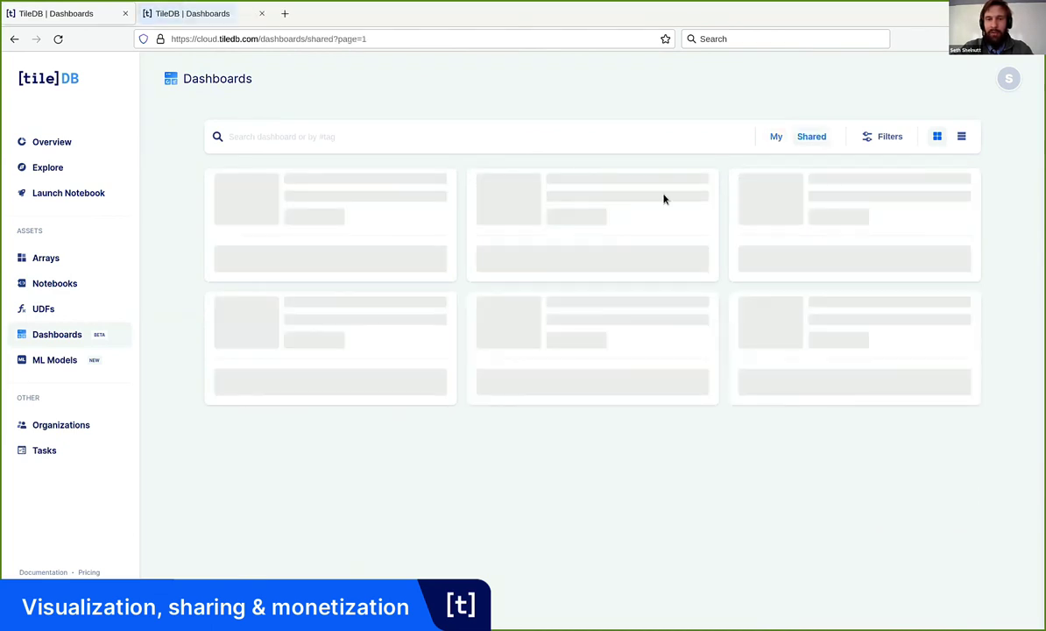
Step: Launch the shiny-gwas-explorer dashboard, and submit a lookup for gene DRD2 in the already running Gene Lookup Tool
{"action": "left_click", "coordinate": [387, 264]}
{"action": "left_click", "coordinate": [184, 23]}
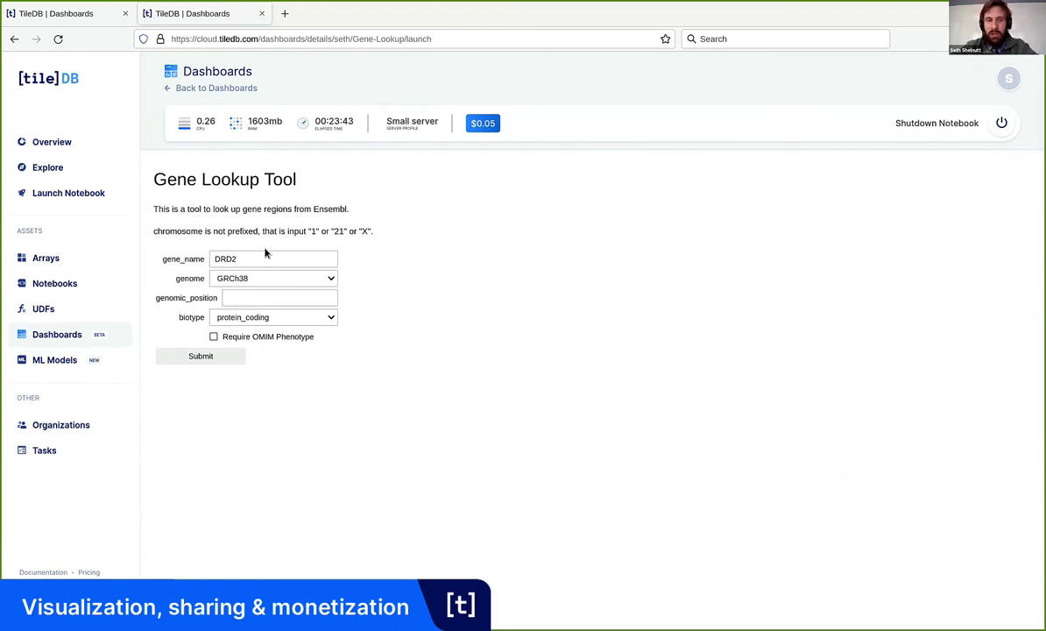
{"action": "left_click", "coordinate": [239, 296]}
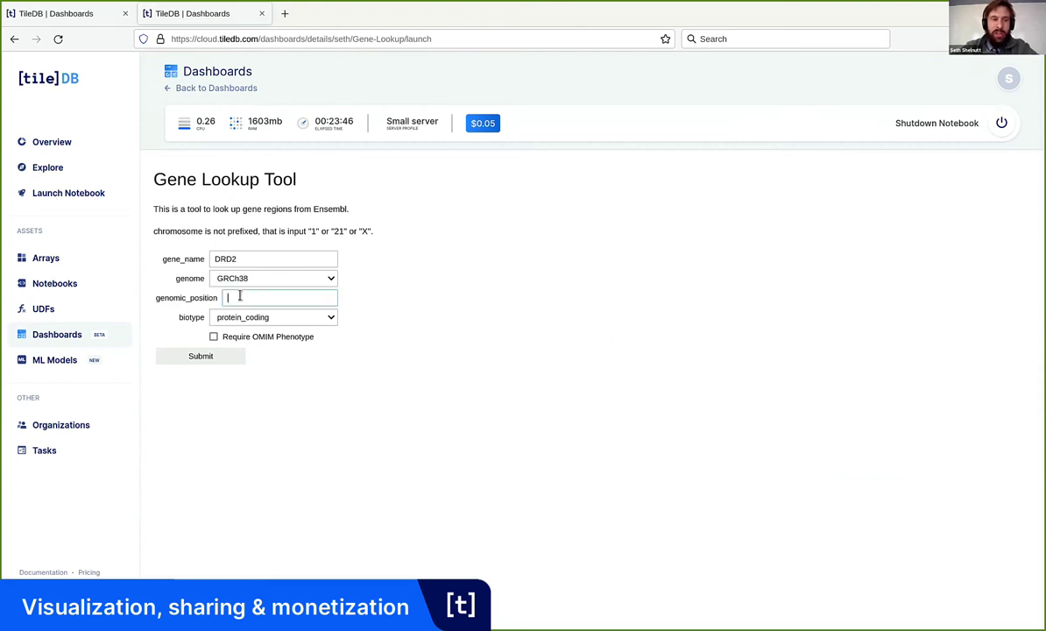
{"action": "left_click", "coordinate": [273, 259]}
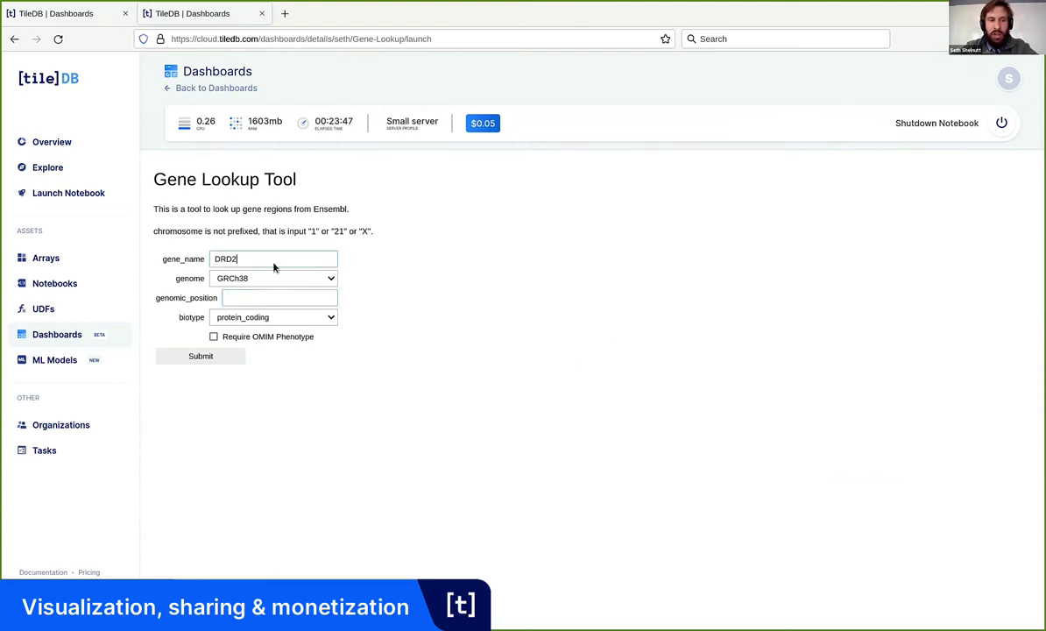
{"action": "left_click", "coordinate": [233, 357]}
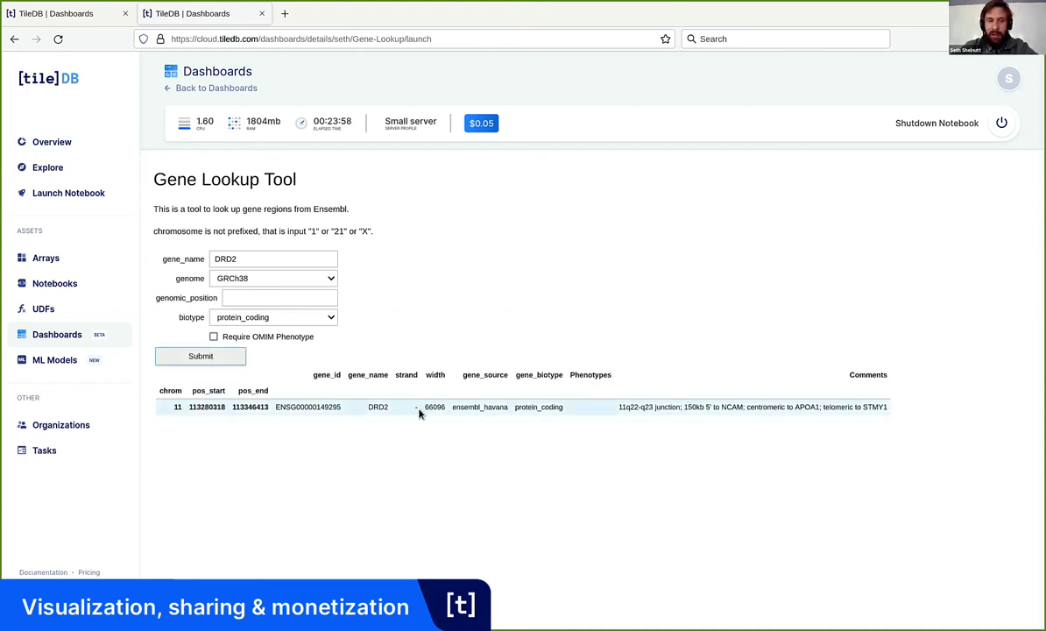
Step: Look up the gene BRCA1 in the Gene Lookup Tool
{"action": "double_click", "coordinate": [304, 260]}
{"action": "key", "text": "BackSpace"}
{"action": "type", "text": "BRAC1"}
{"action": "key", "text": "BackSpace"}
{"action": "key", "text": "BackSpace"}
{"action": "key", "text": "BackSpace"}
{"action": "type", "text": "CA1"}
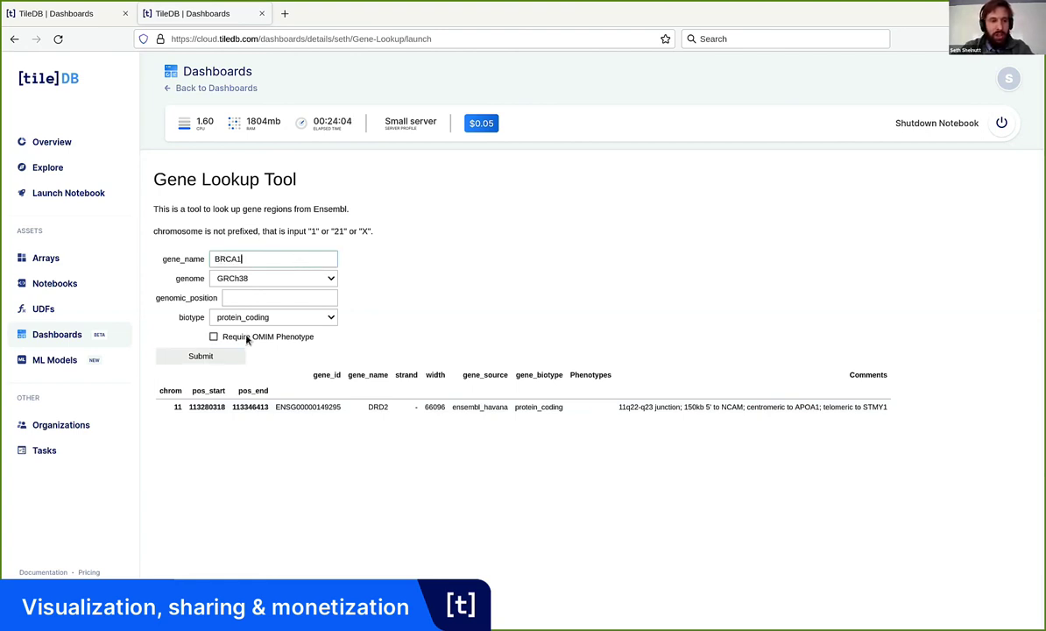
{"action": "left_click", "coordinate": [233, 355]}
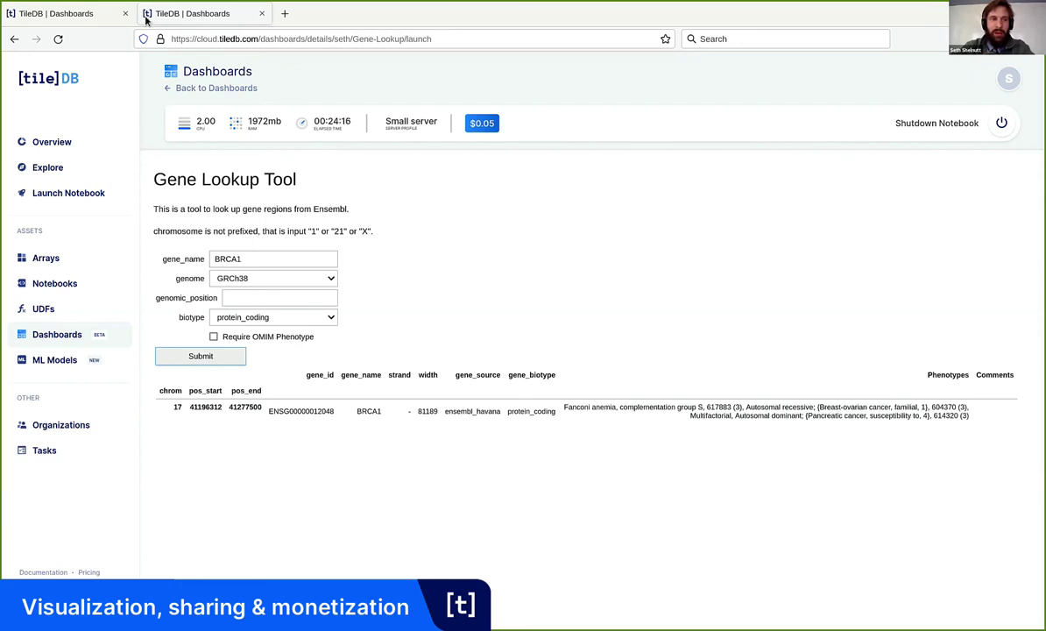
Step: Load the array s3://tiledb-conferences/useR-2021/gwas/ukbiobank-gwasdb in the GWAS Explorer dashboard
{"action": "left_click", "coordinate": [49, 15]}
{"action": "scroll", "coordinate": [424, 342], "scroll_direction": "down", "scroll_amount": 2}
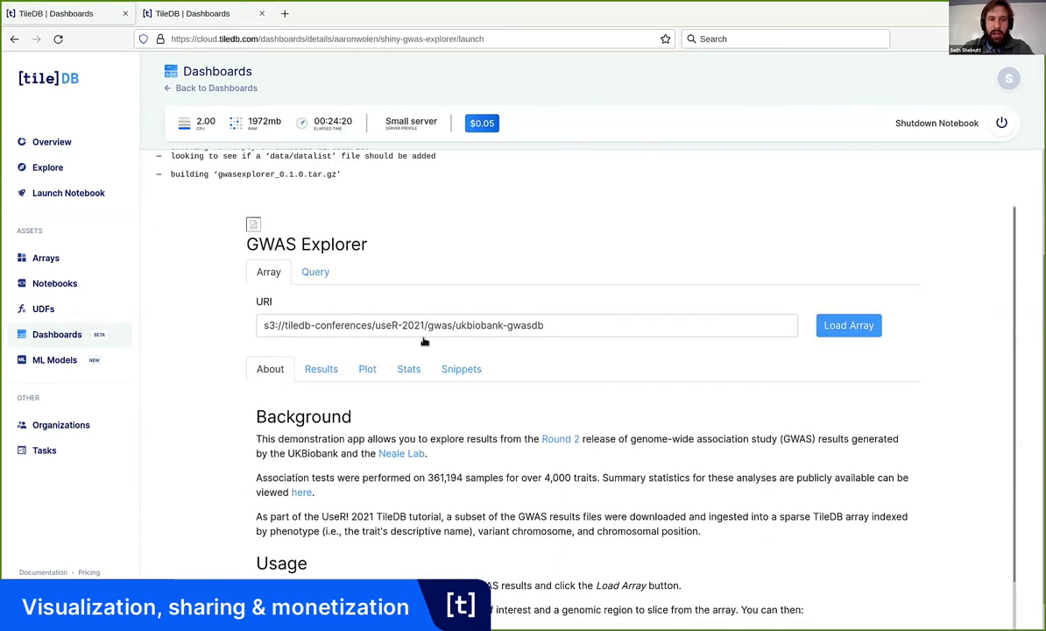
{"action": "scroll", "coordinate": [424, 342], "scroll_direction": "down", "scroll_amount": 1}
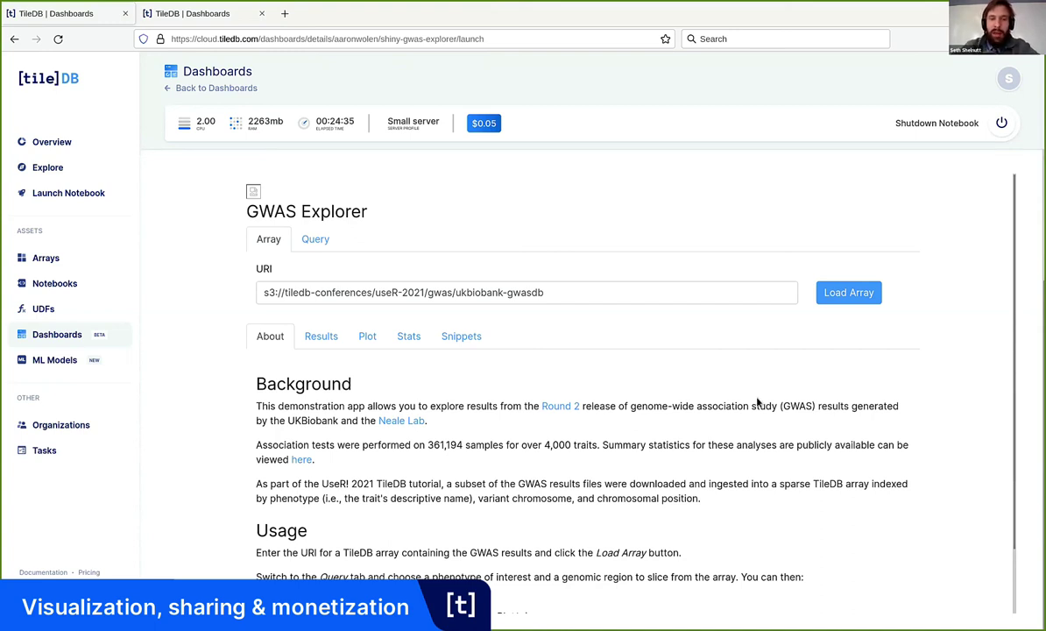
{"action": "left_click", "coordinate": [847, 301]}
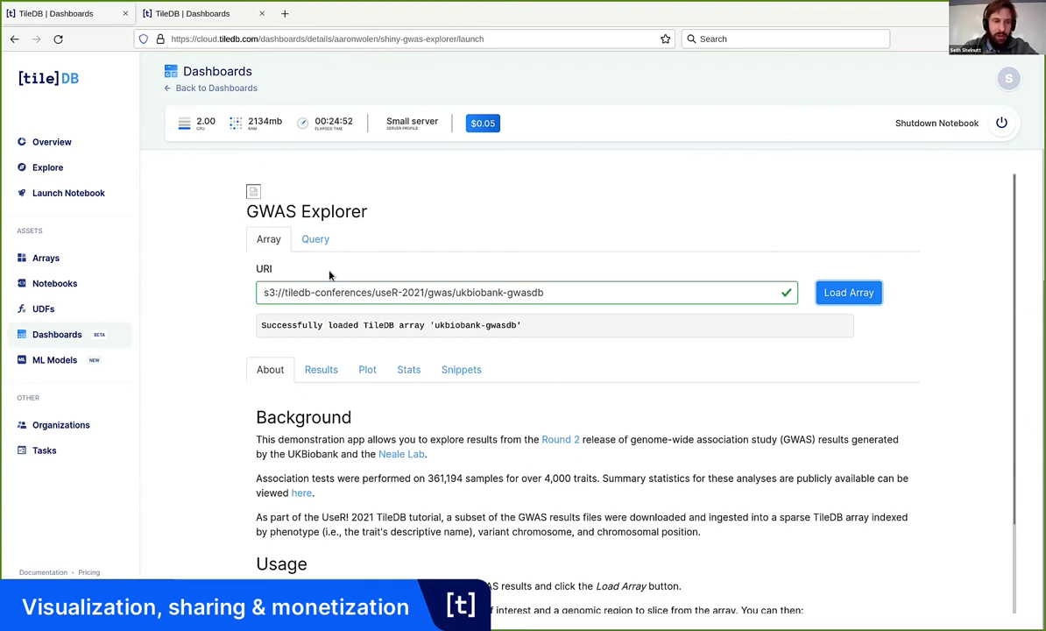
Step: Query the loaded GWAS array with the default phenotype, chromosome and range, and show the results as a plot
{"action": "left_click", "coordinate": [321, 370]}
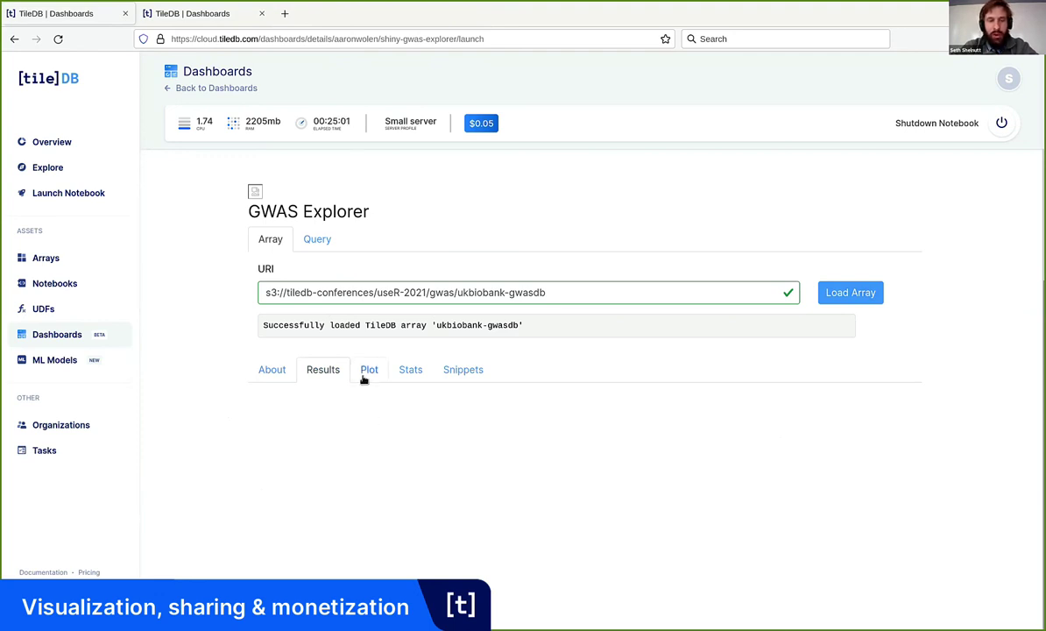
{"action": "left_click", "coordinate": [319, 240]}
{"action": "left_click", "coordinate": [902, 302]}
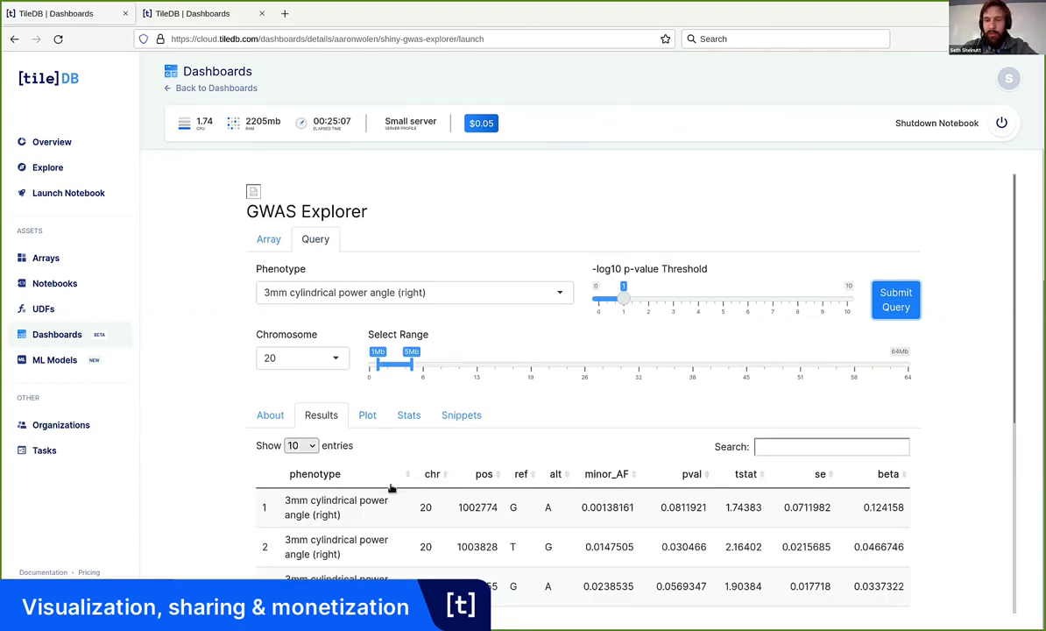
{"action": "left_click", "coordinate": [367, 418]}
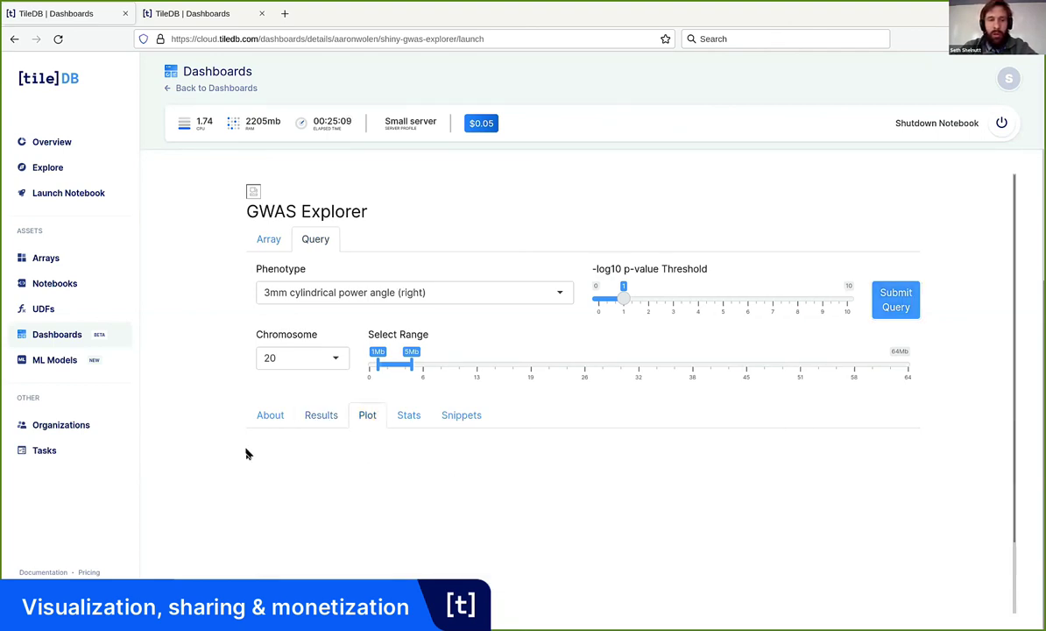
{"action": "scroll", "coordinate": [247, 453], "scroll_direction": "down", "scroll_amount": 2}
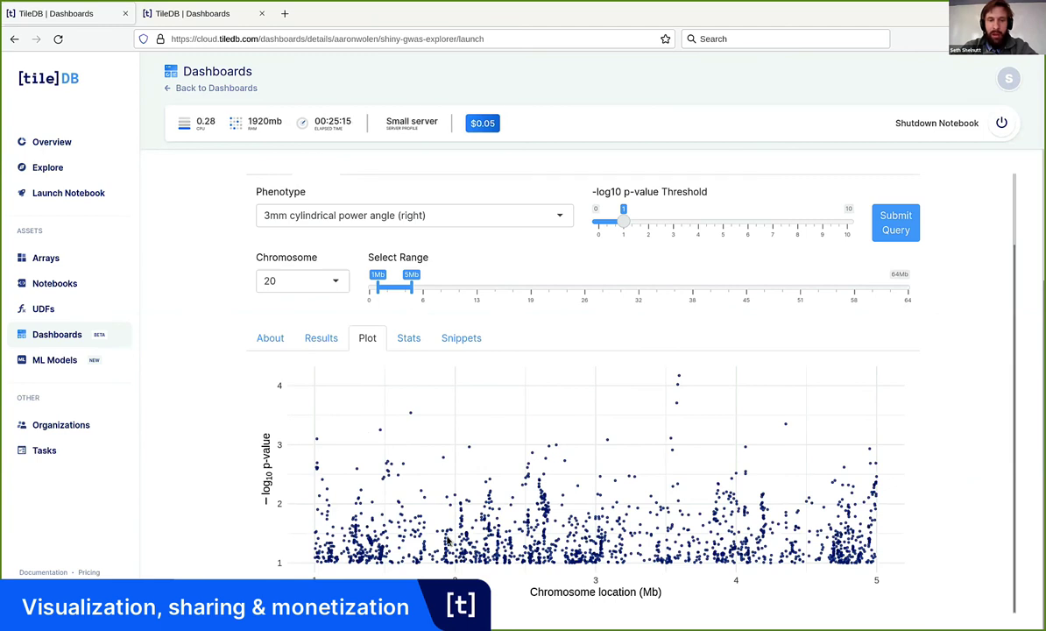
Step: Raise the -log10 p-value threshold to 4 and resubmit the GWAS query
{"action": "left_click", "coordinate": [650, 226]}
{"action": "left_click_drag", "start_coordinate": [662, 228], "coordinate": [698, 226]}
{"action": "left_click", "coordinate": [911, 226]}
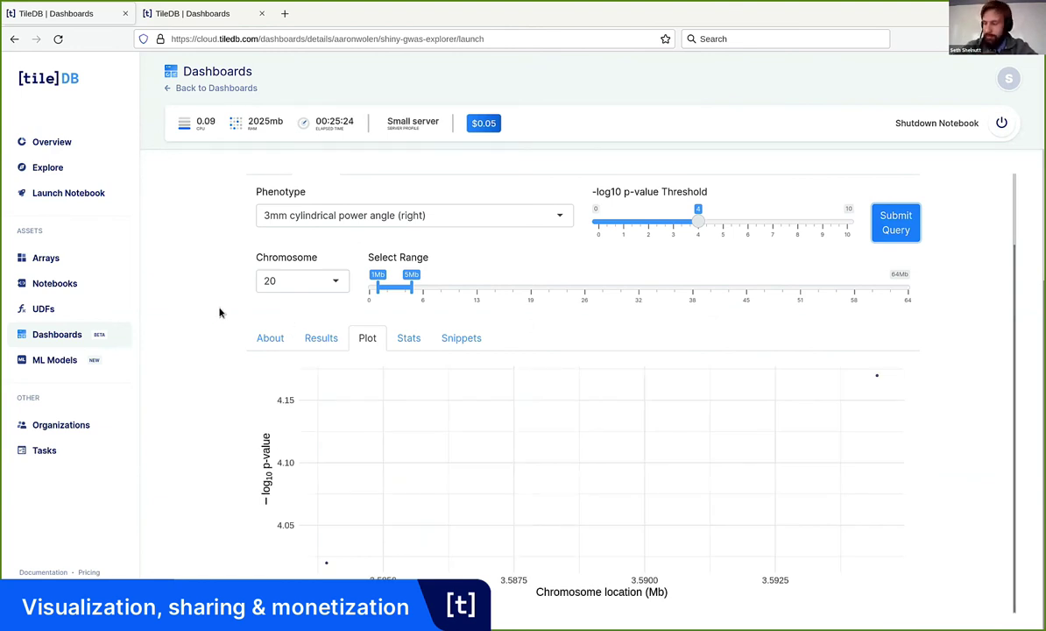
Step: Review the overview, layer preview and metadata of the TileDB-Inc/tiledb-tensorflow-model ML model
{"action": "left_click", "coordinate": [56, 360]}
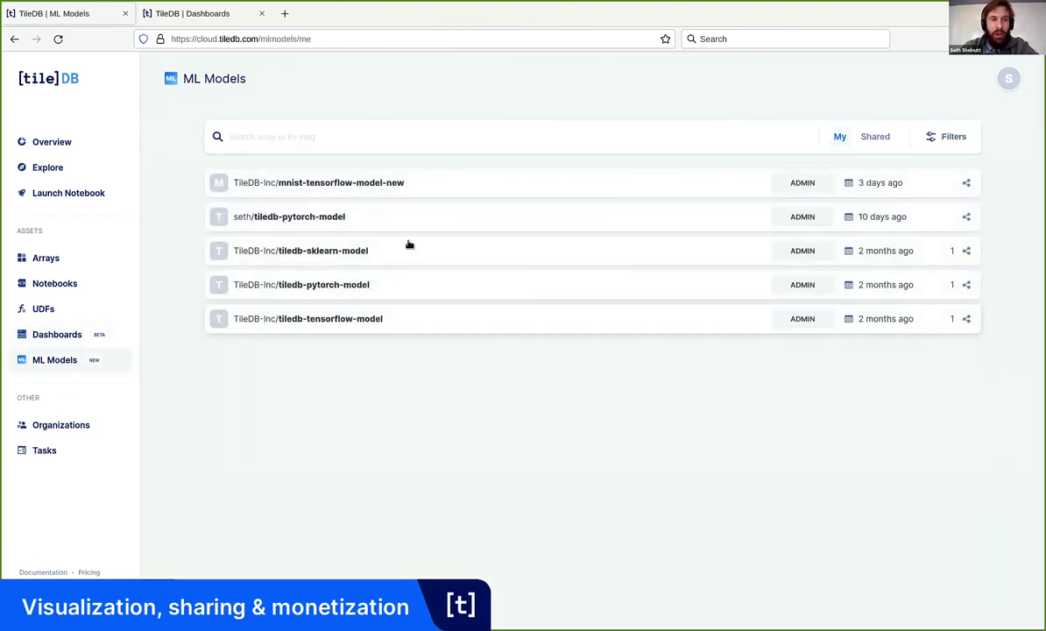
{"action": "left_click", "coordinate": [405, 324]}
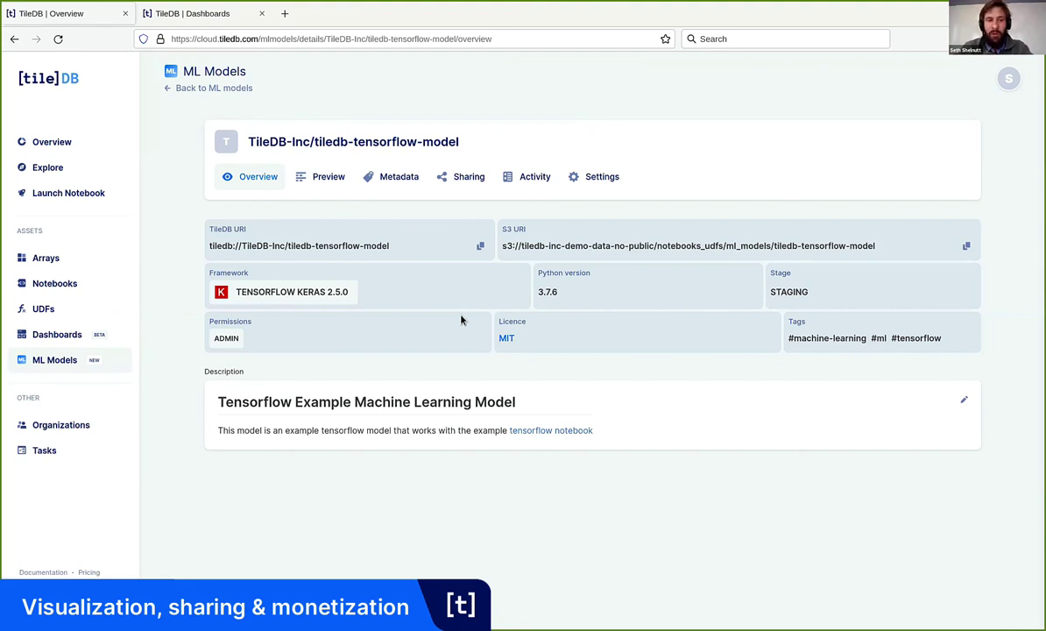
{"action": "left_click", "coordinate": [328, 176]}
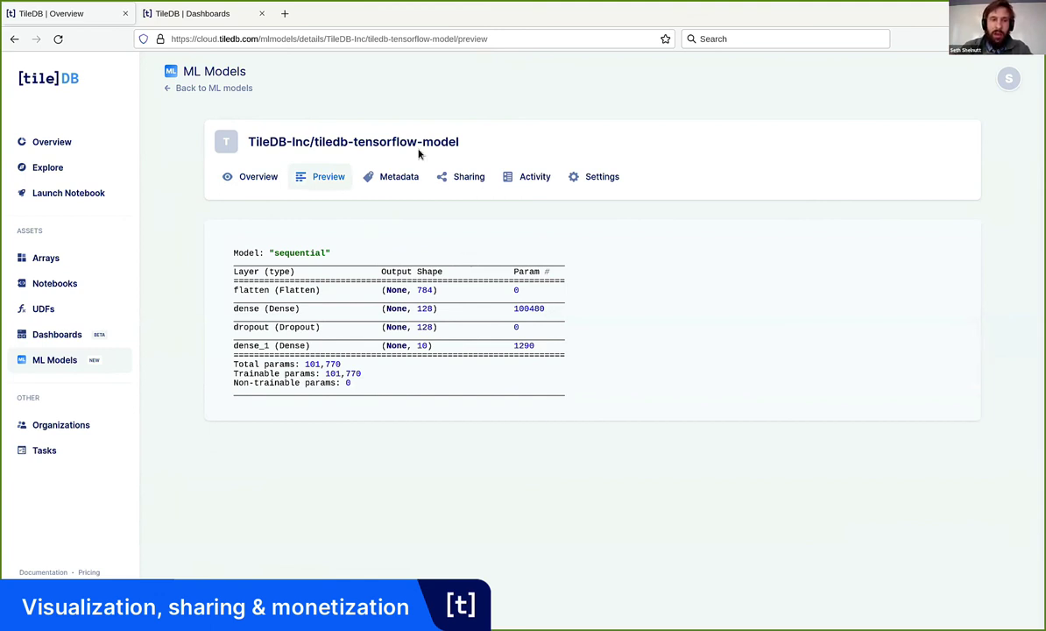
{"action": "left_click", "coordinate": [401, 176]}
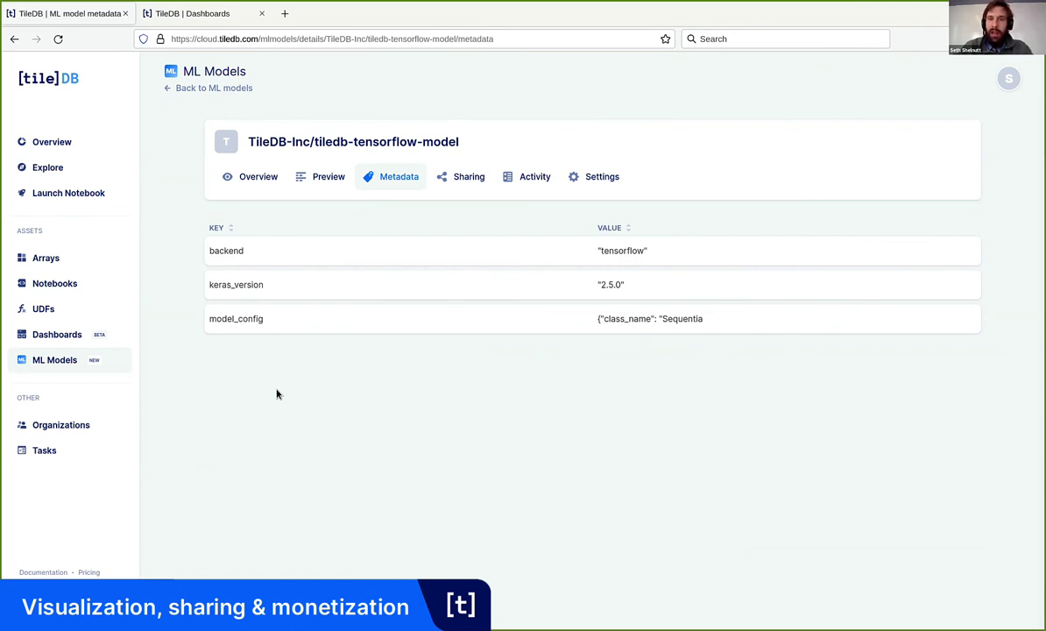
Step: Browse the public arrays, notebooks, UDFs, dashboards and ML models in the Explore section
{"action": "left_click", "coordinate": [44, 167]}
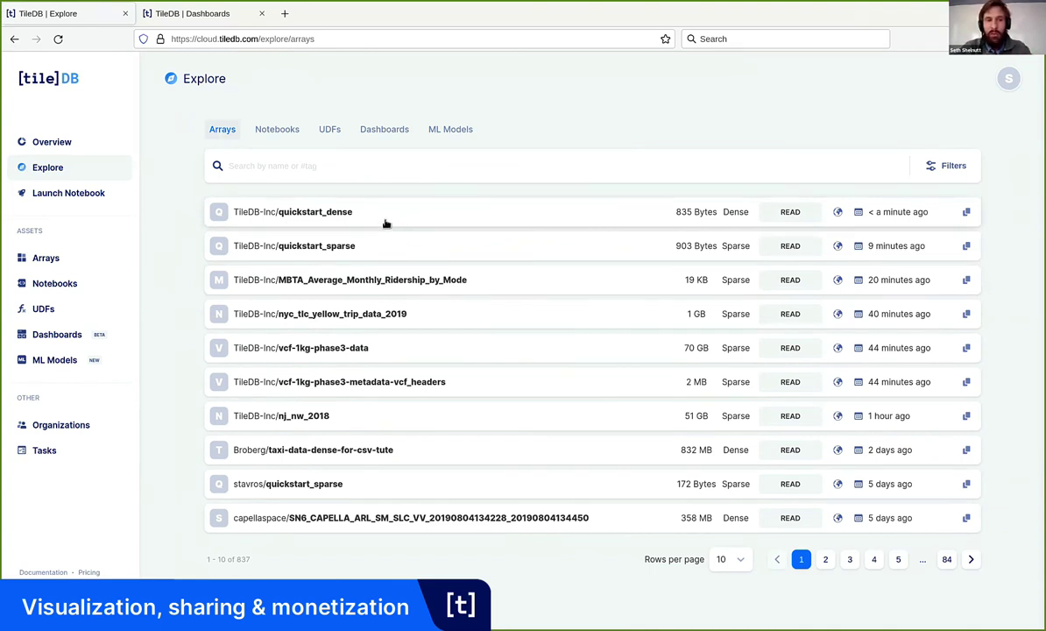
{"action": "left_click", "coordinate": [284, 133]}
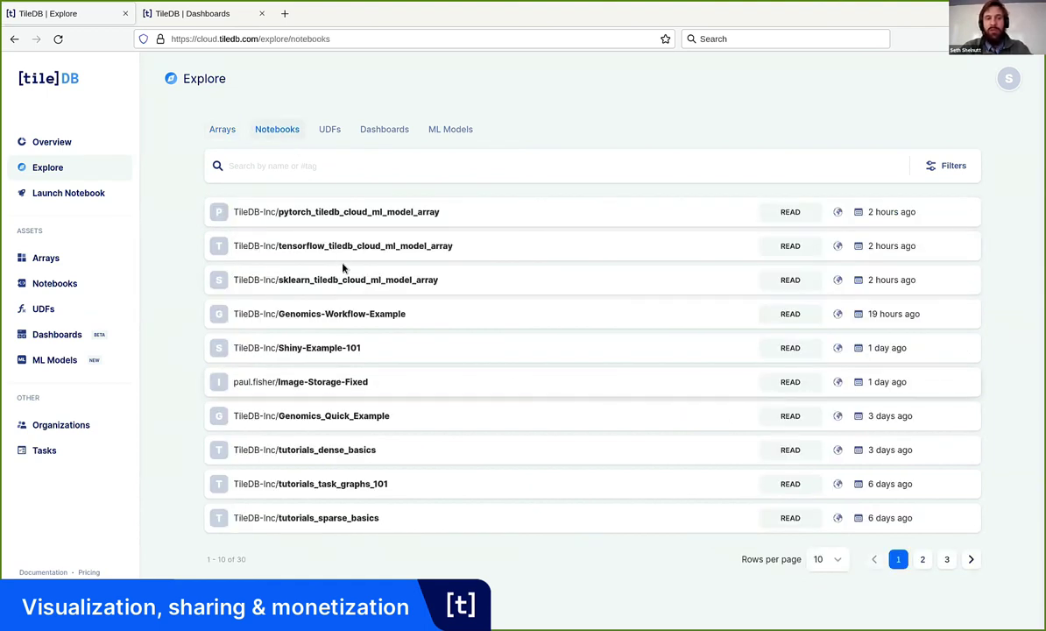
{"action": "left_click", "coordinate": [330, 130]}
{"action": "left_click", "coordinate": [382, 131]}
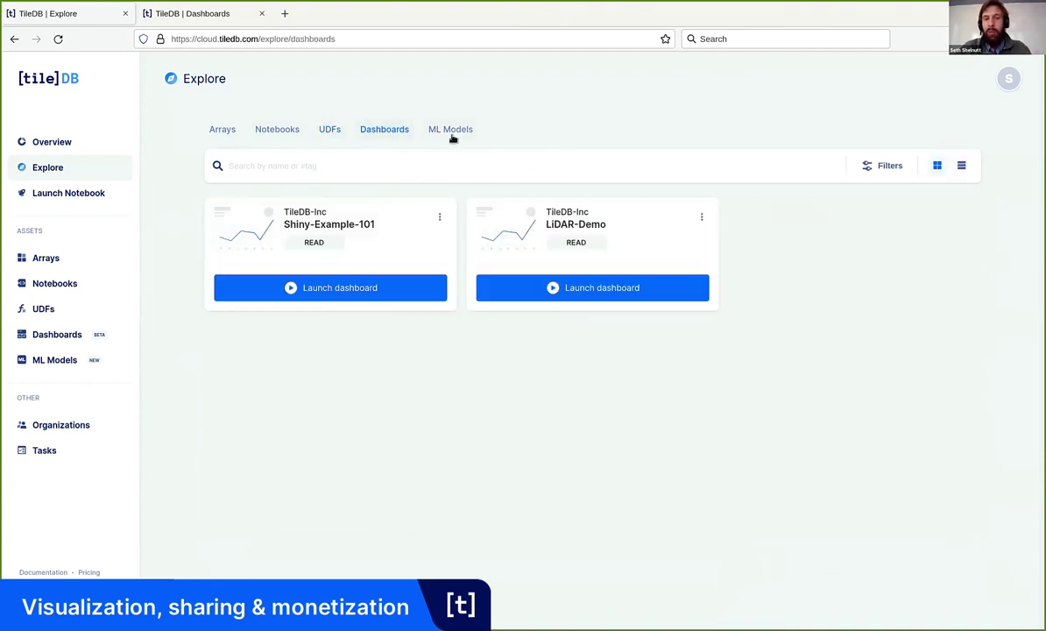
{"action": "left_click", "coordinate": [451, 134]}
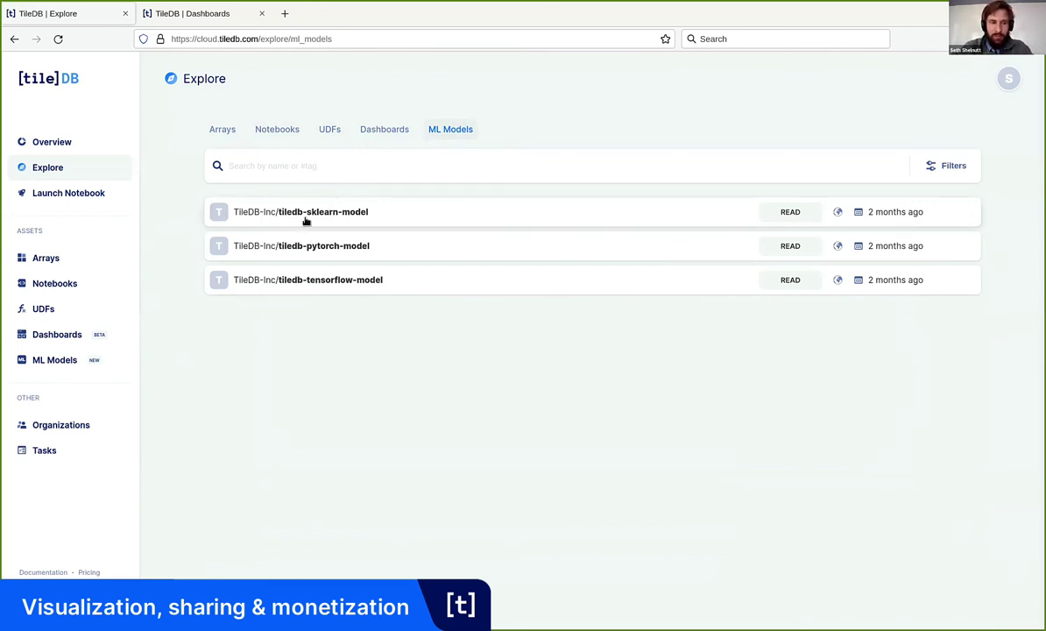
Step: Open the pricing page of the TileDB-Inc/quickstart_dense array
{"action": "left_click", "coordinate": [94, 261]}
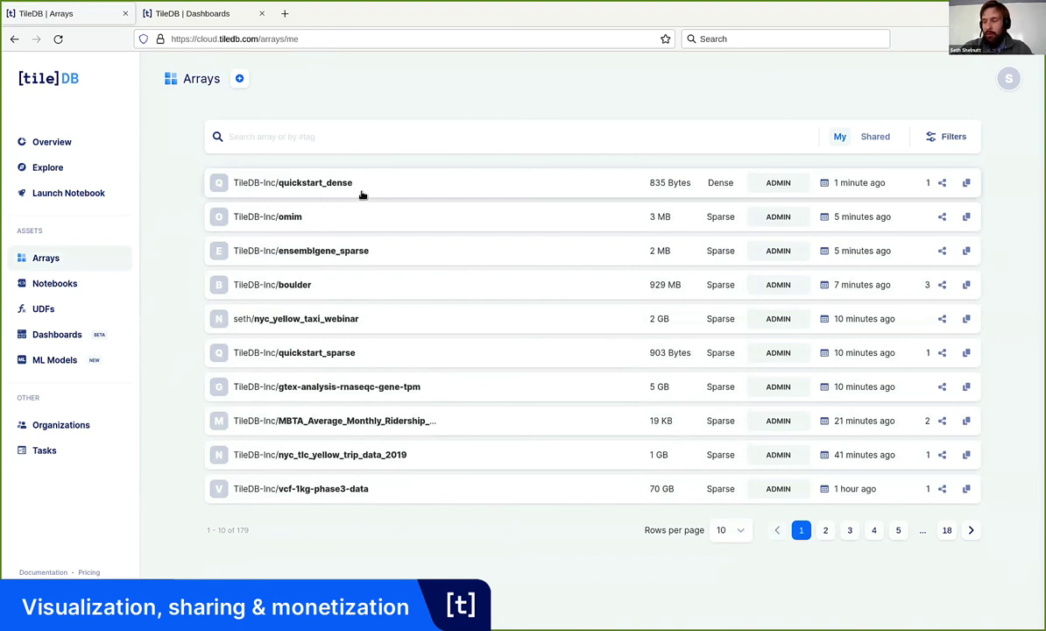
{"action": "left_click", "coordinate": [361, 194]}
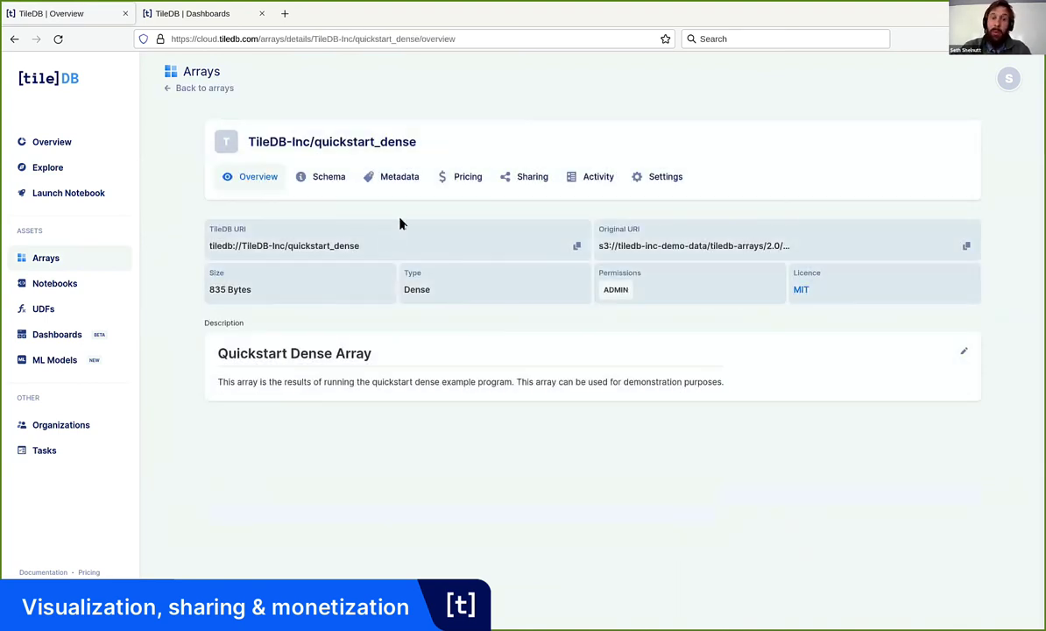
{"action": "left_click", "coordinate": [468, 180]}
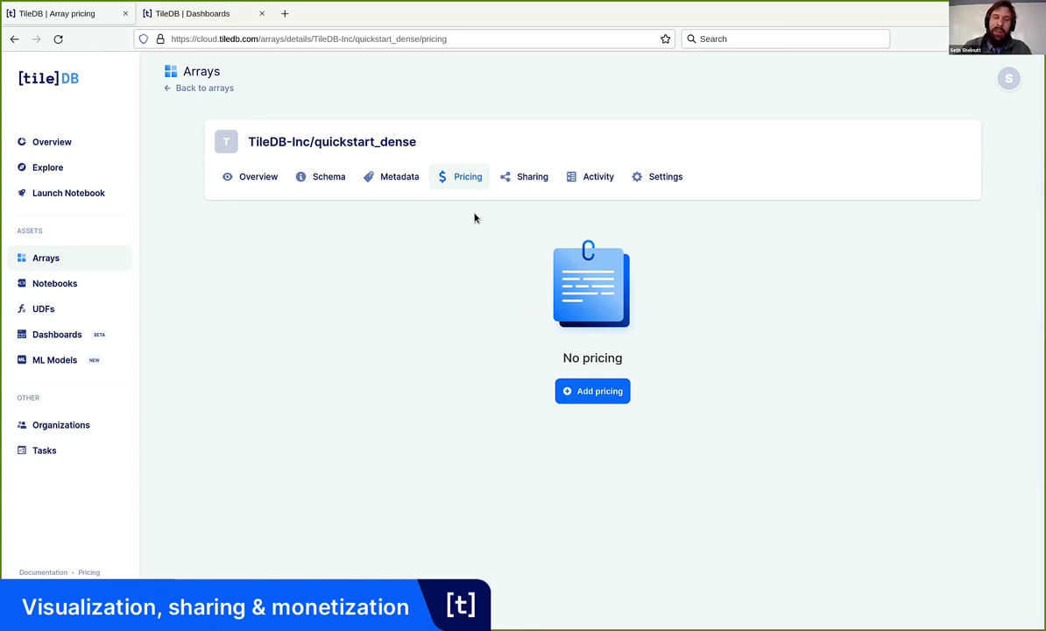
Step: Fill in new array pricing with a $1 per GB egress rate and a $10 per CPU per hour access rate, and discard it
{"action": "left_click", "coordinate": [582, 391]}
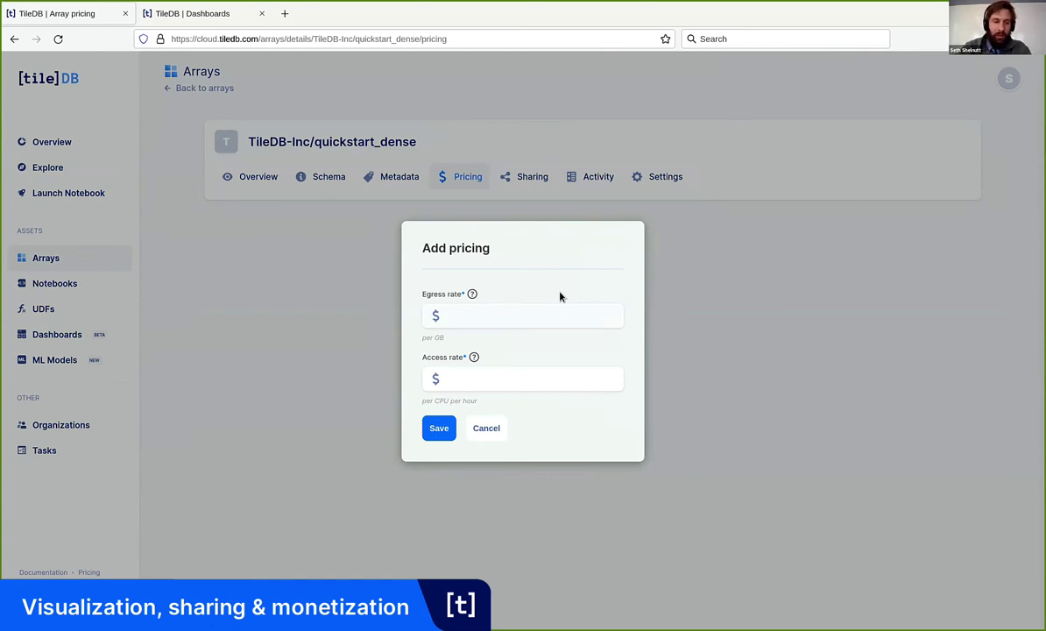
{"action": "type", "text": "1"}
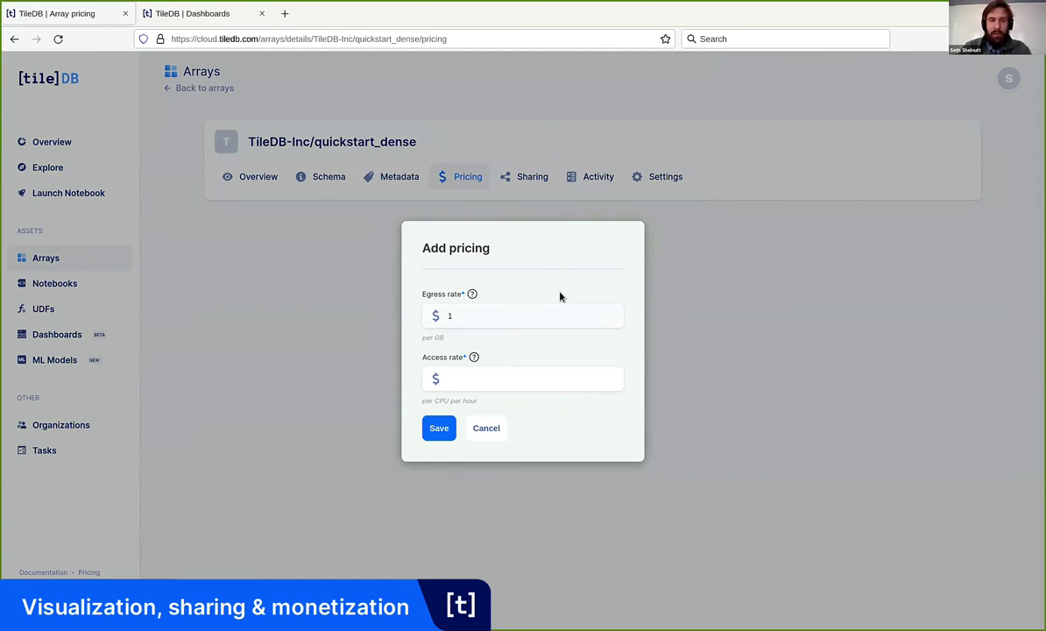
{"action": "left_click", "coordinate": [520, 380]}
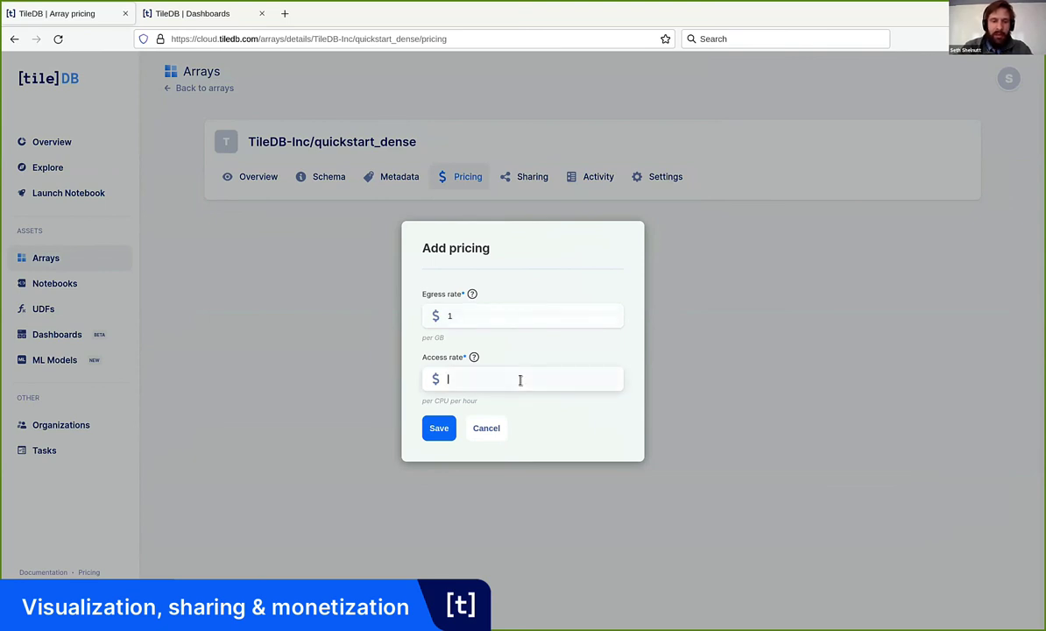
{"action": "type", "text": "10"}
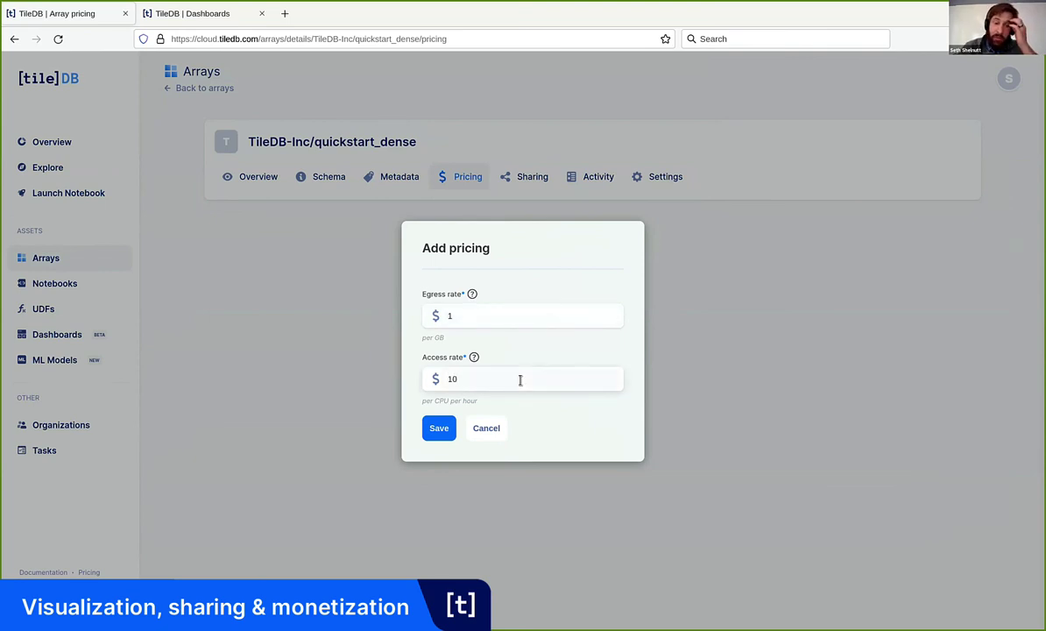
{"action": "left_click", "coordinate": [488, 429]}
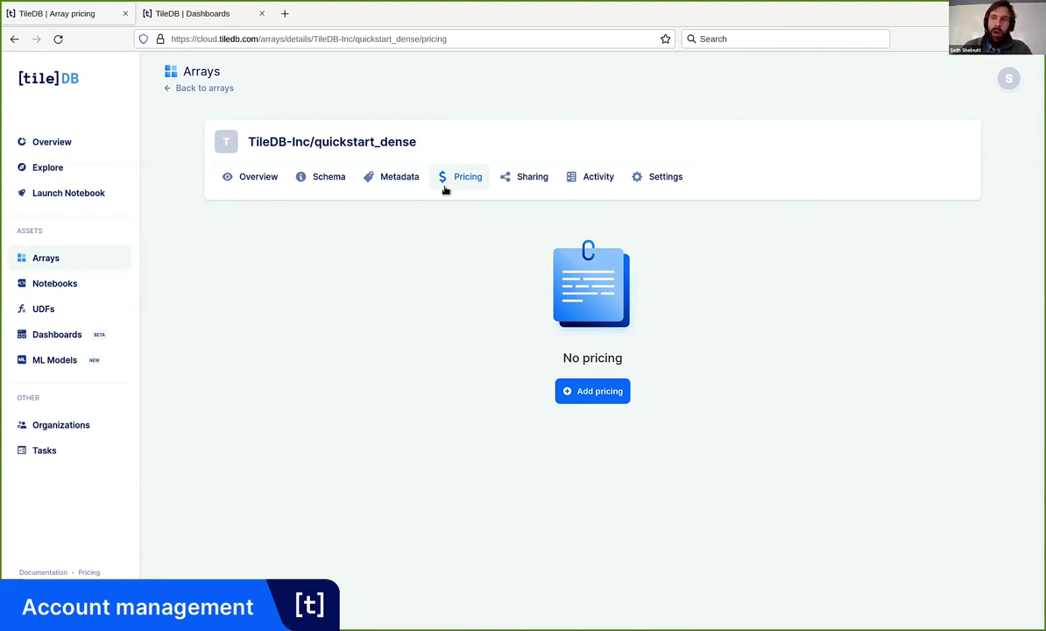
Step: Open the detailed invoice of the current bill from the account's billing settings, and examine the amount due and the task charge
{"action": "left_click", "coordinate": [1008, 84]}
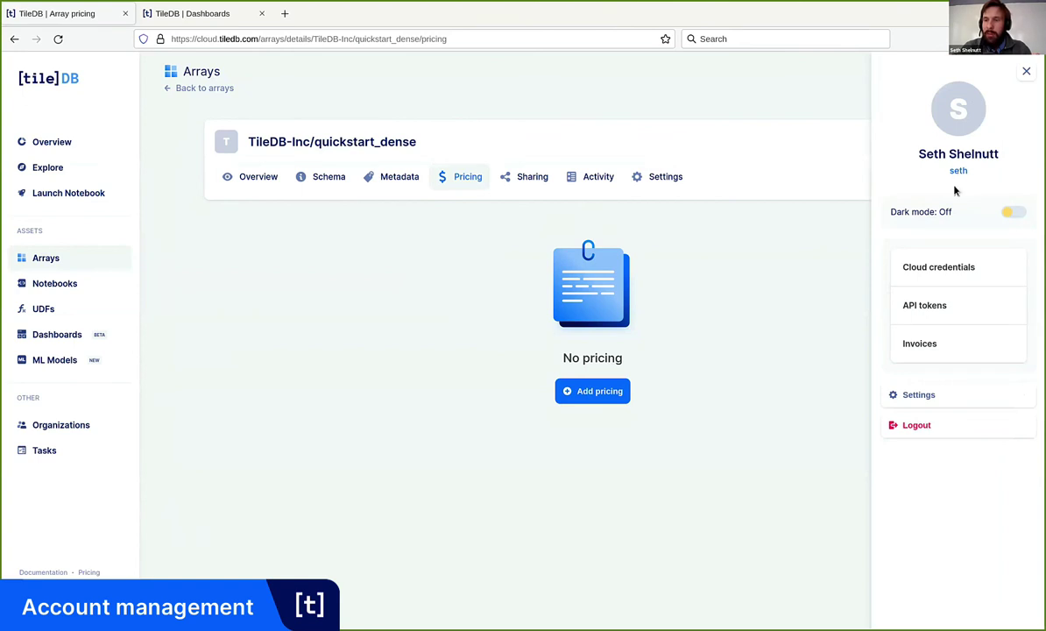
{"action": "left_click", "coordinate": [920, 343]}
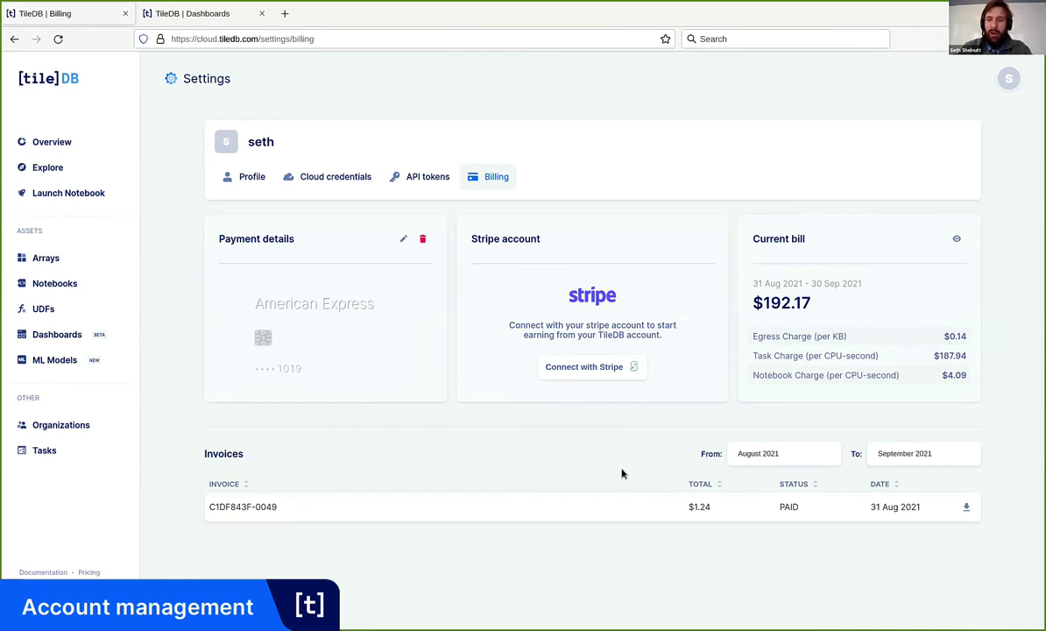
{"action": "left_click", "coordinate": [956, 237]}
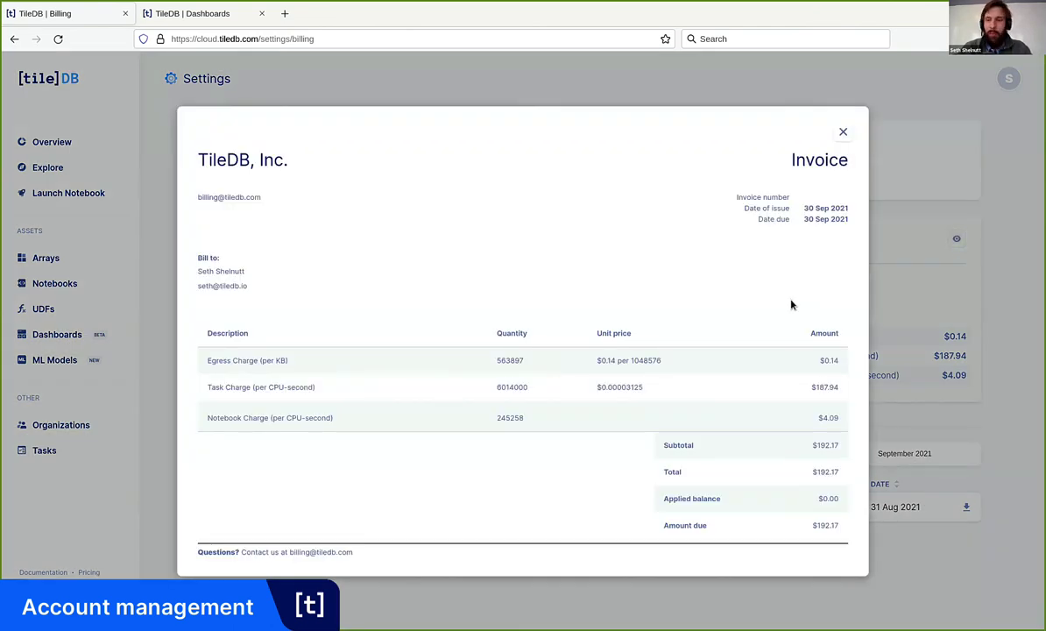
{"action": "left_click_drag", "start_coordinate": [810, 525], "coordinate": [836, 524]}
{"action": "left_click", "coordinate": [838, 526]}
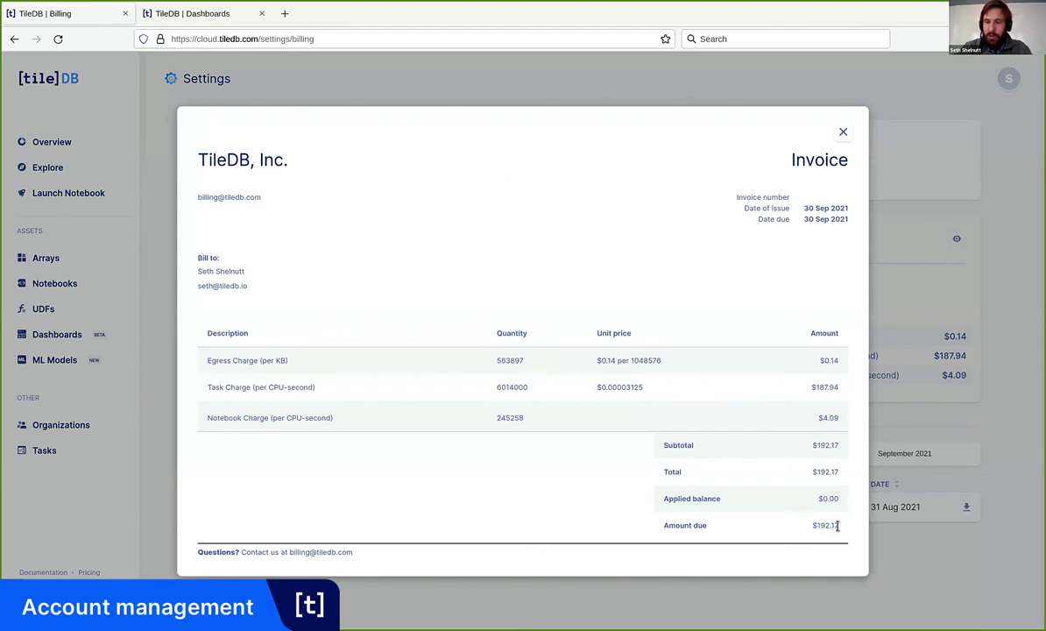
{"action": "triple_click", "coordinate": [481, 386]}
{"action": "left_click", "coordinate": [506, 388]}
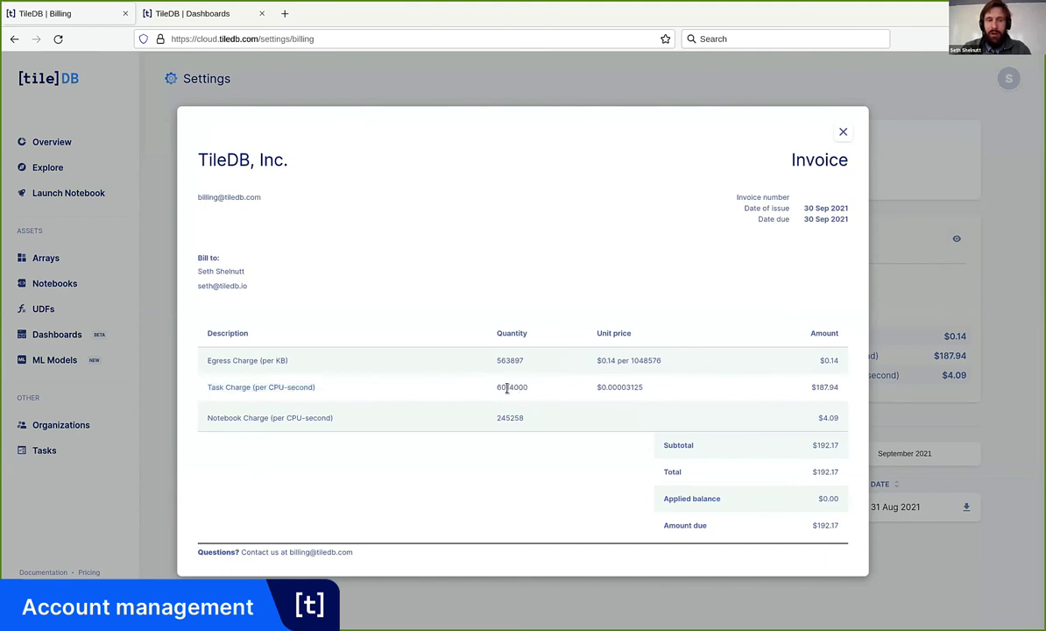
Step: Examine the quantity of the task charge in the invoice, and close the invoice
{"action": "double_click", "coordinate": [507, 388]}
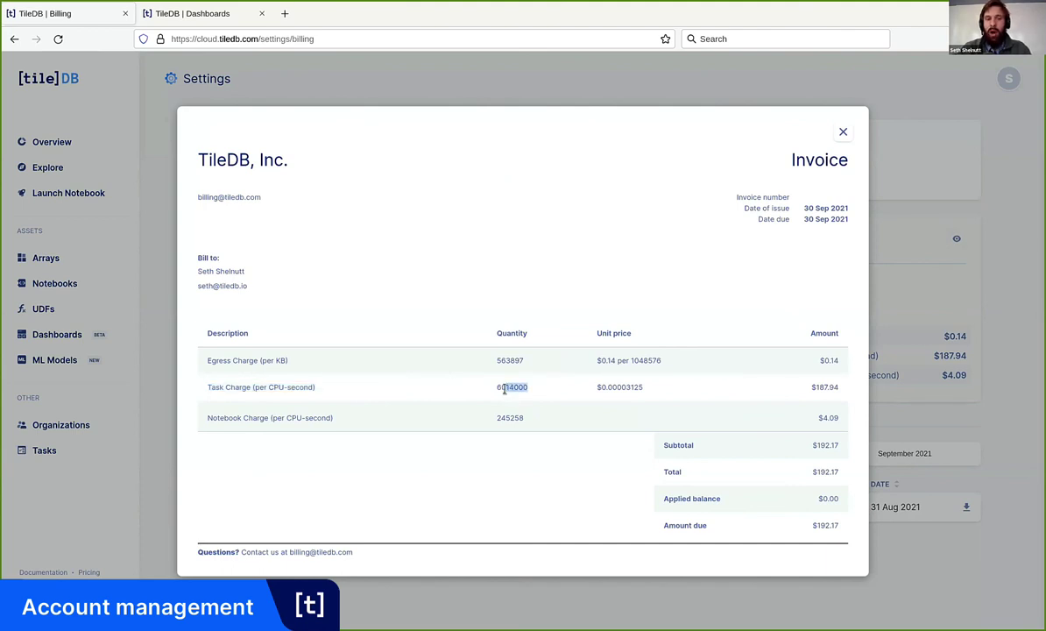
{"action": "left_click", "coordinate": [508, 389]}
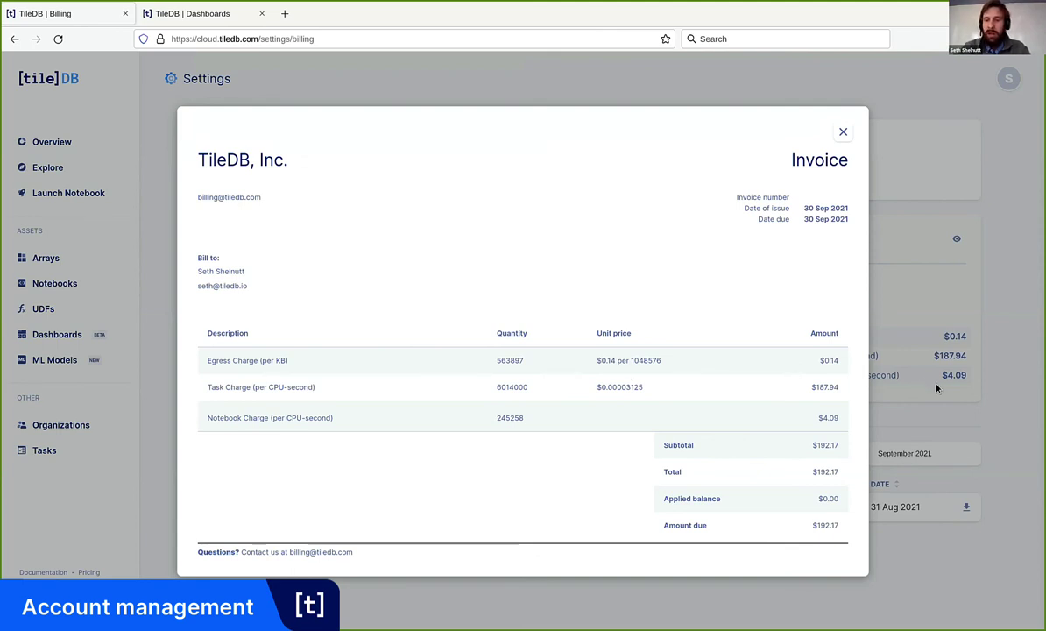
{"action": "left_click", "coordinate": [948, 418]}
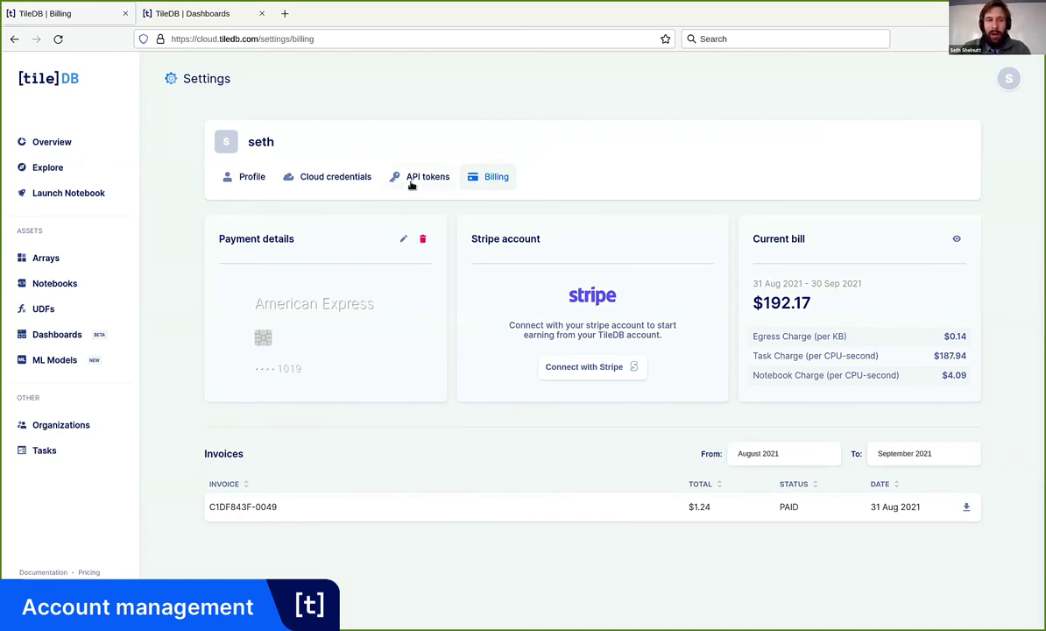
Step: Review the account's profile and cloud credentials settings, including the form for adding AWS credentials, without saving any changes
{"action": "left_click", "coordinate": [249, 176]}
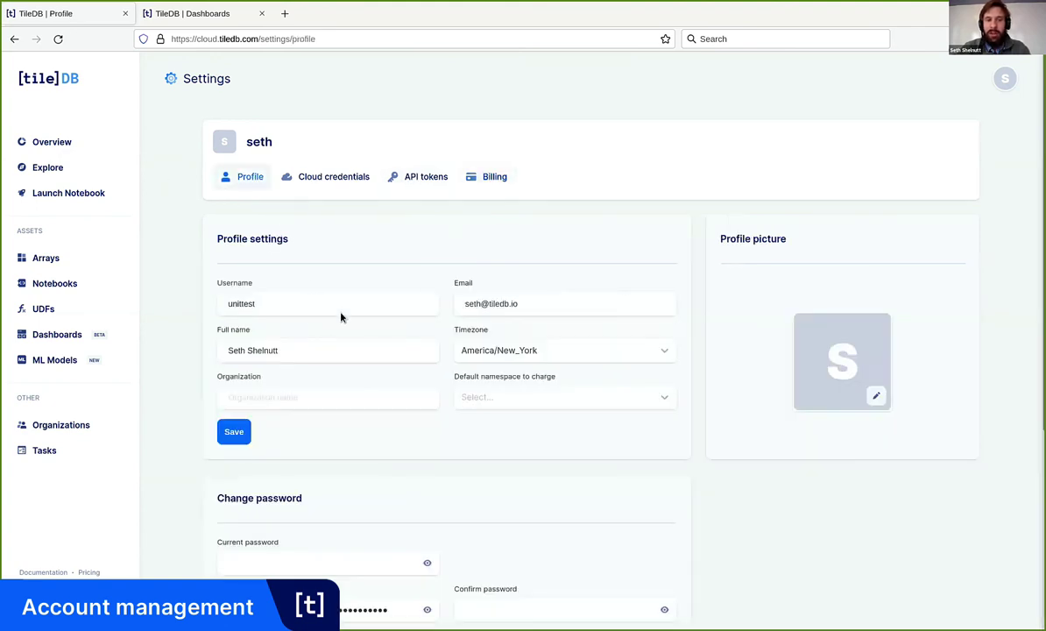
{"action": "left_click", "coordinate": [323, 178]}
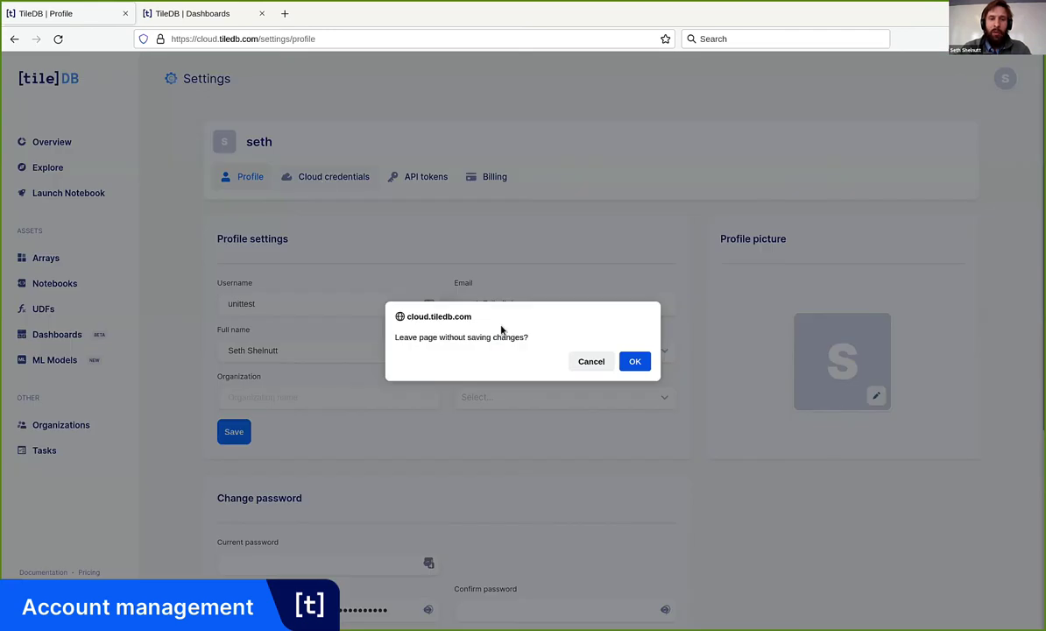
{"action": "left_click", "coordinate": [631, 363]}
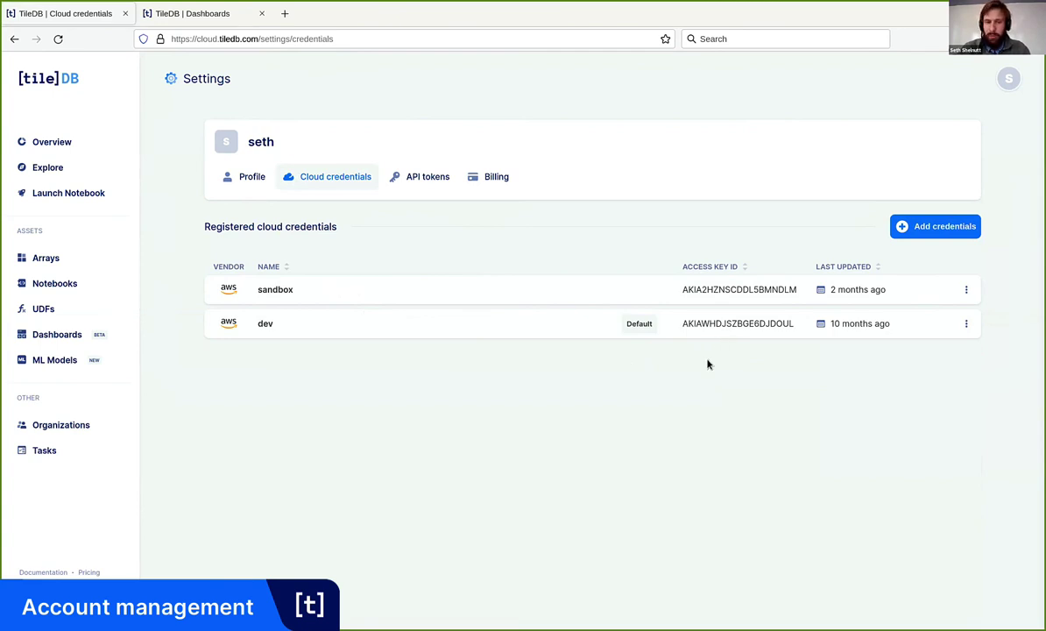
{"action": "left_click", "coordinate": [929, 230]}
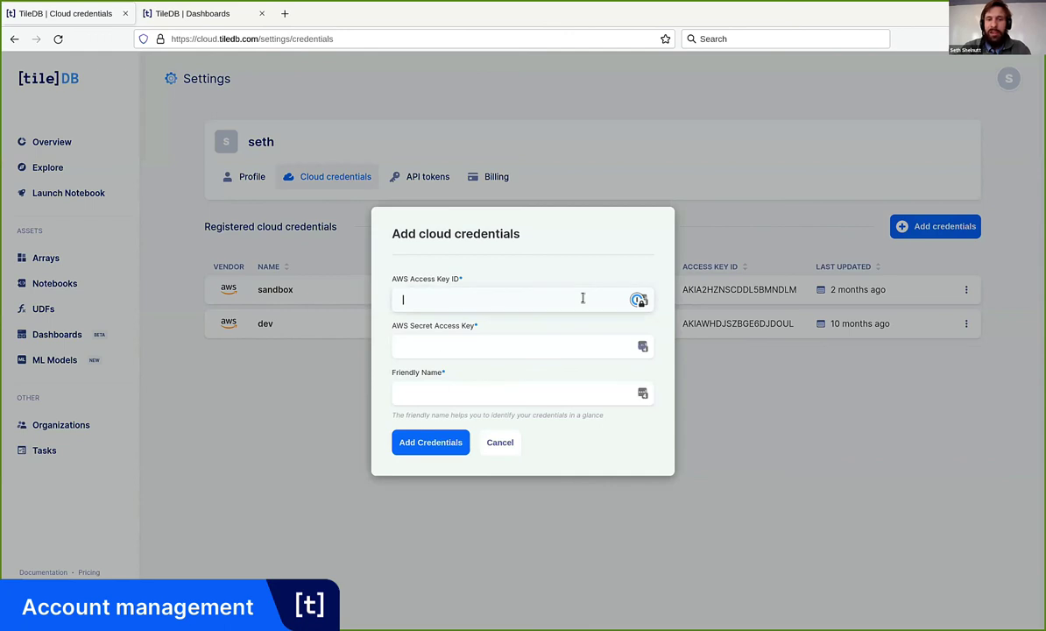
{"action": "left_click", "coordinate": [508, 444]}
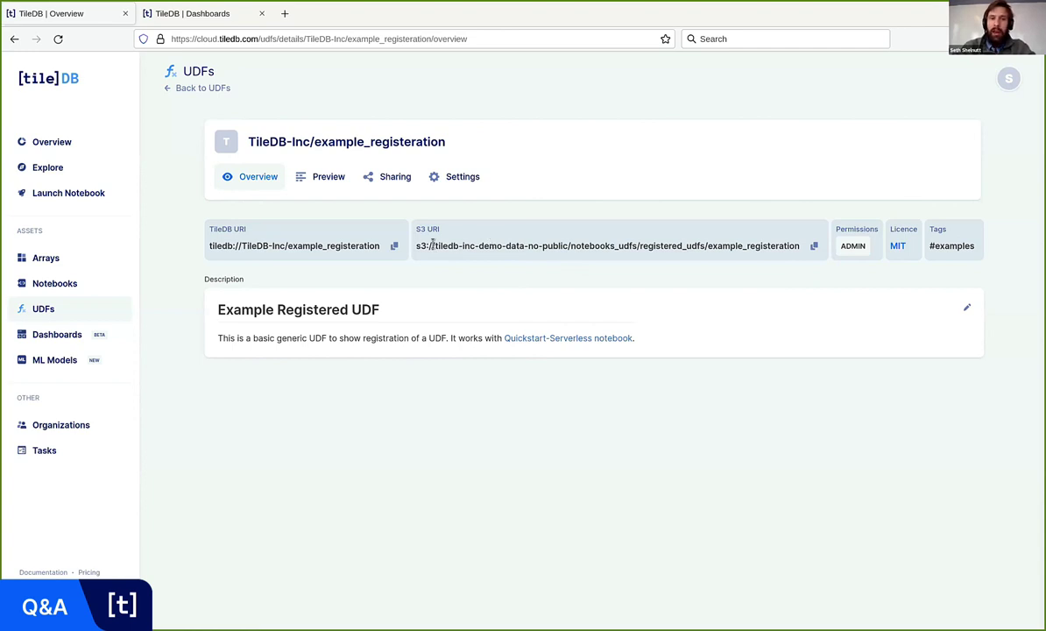
Step: Examine the bucket and folder part of the S3 URI of the TileDB-Inc/example_registeration UDF
{"action": "left_click_drag", "start_coordinate": [419, 245], "coordinate": [636, 249]}
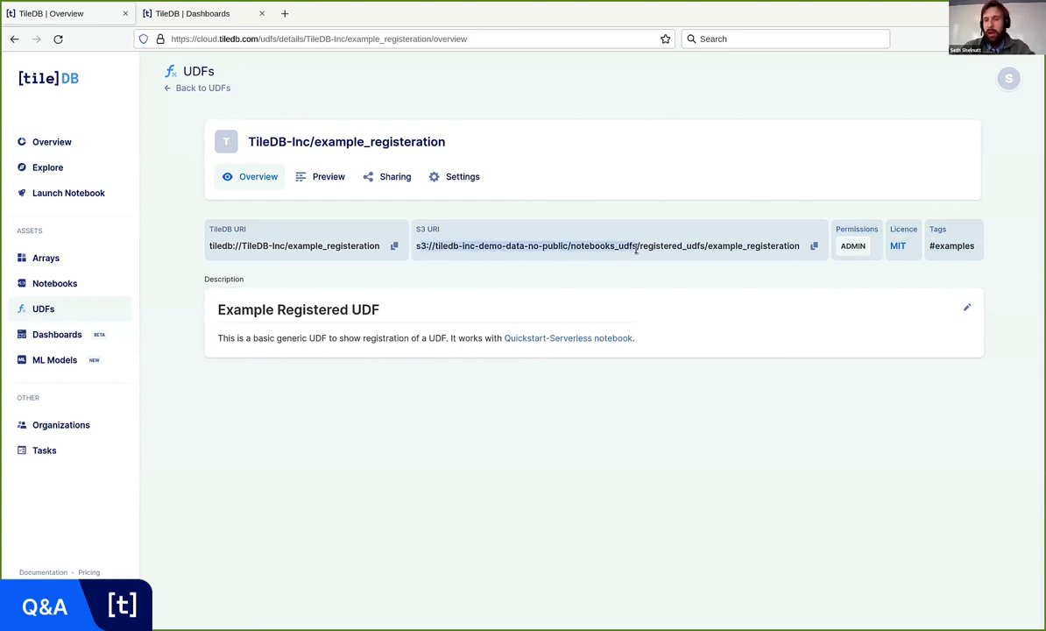
{"action": "left_click", "coordinate": [636, 250]}
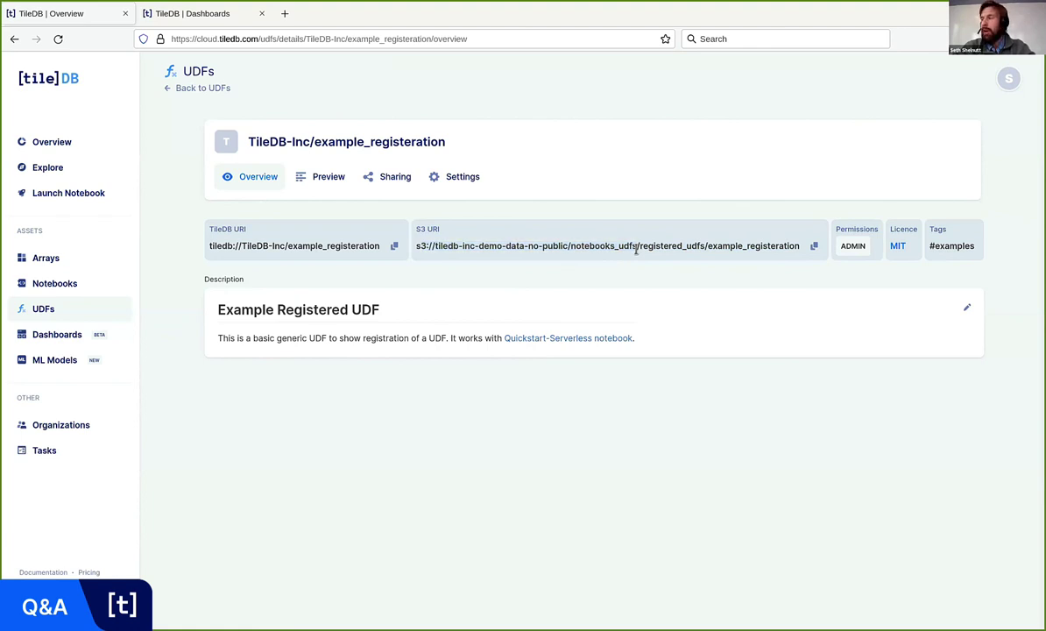